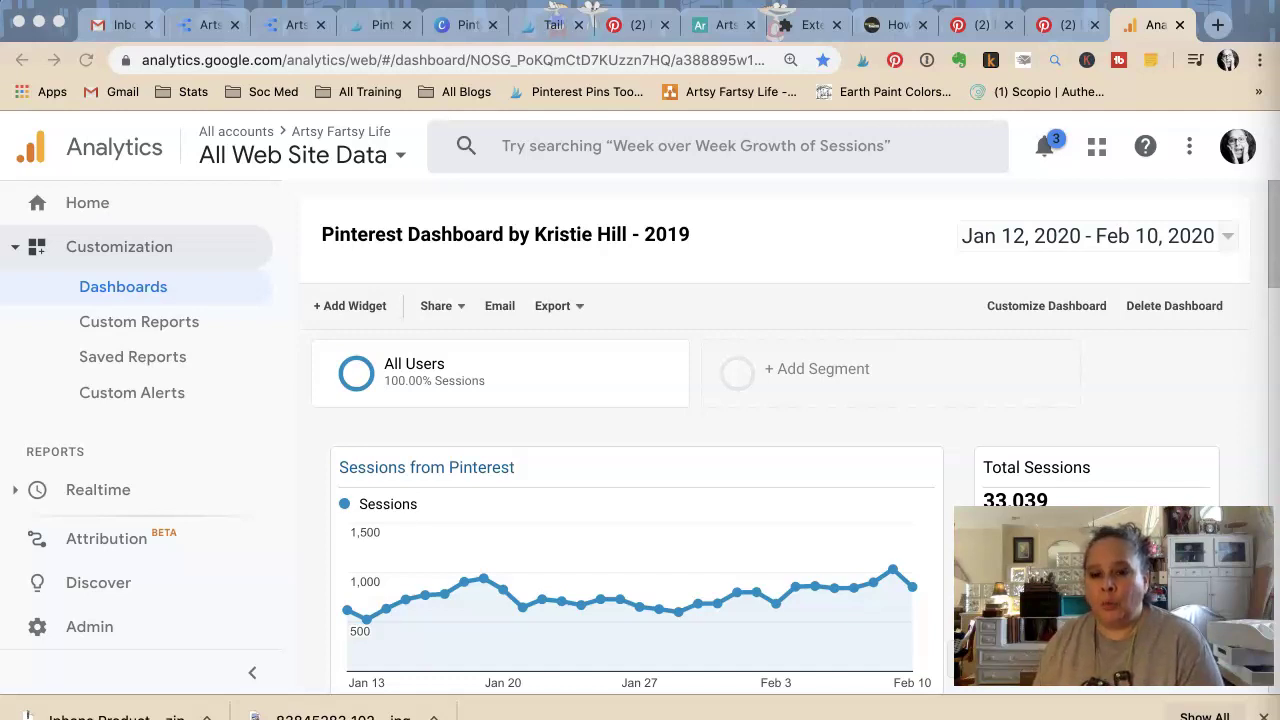
# - Scroll through the Pinterest dashboard's Top Posts and Top Pinterest Referrals widgets in Google Analytics
pyautogui.scroll(-1, 443, 371)
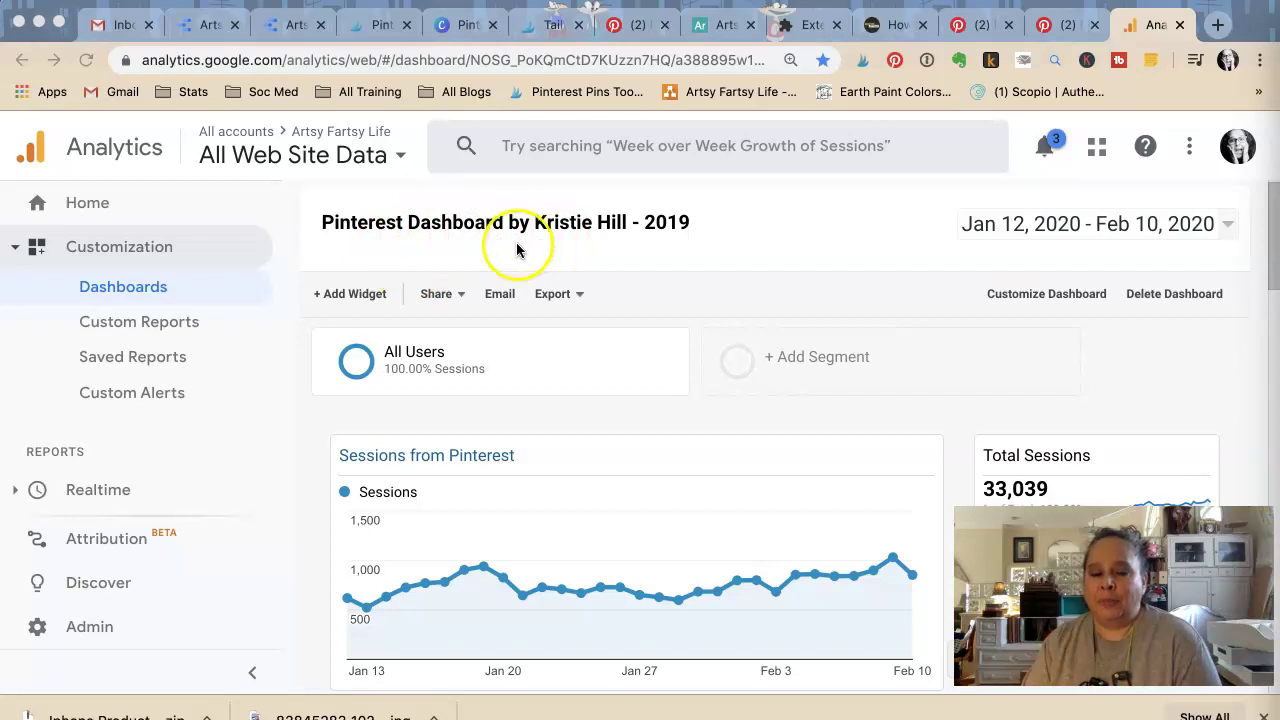
pyautogui.scroll(-2, 512, 296)
pyautogui.scroll(-4, 512, 300)
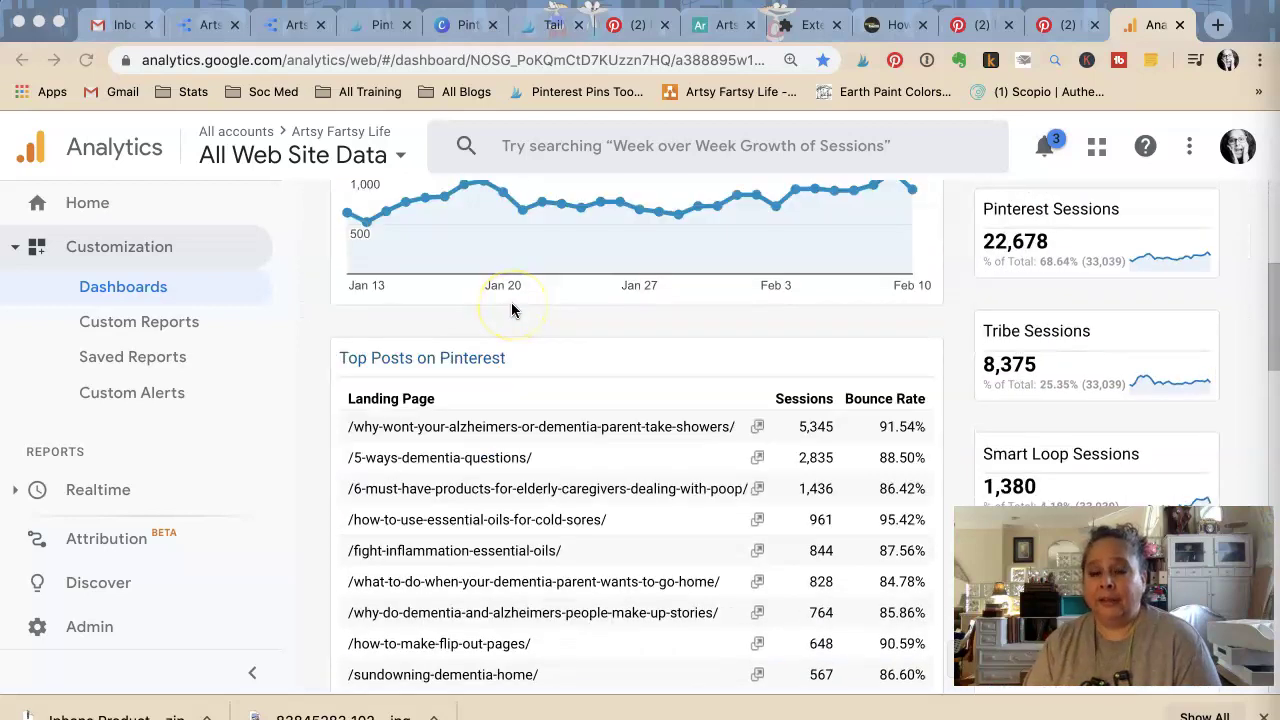
pyautogui.scroll(2, 503, 320)
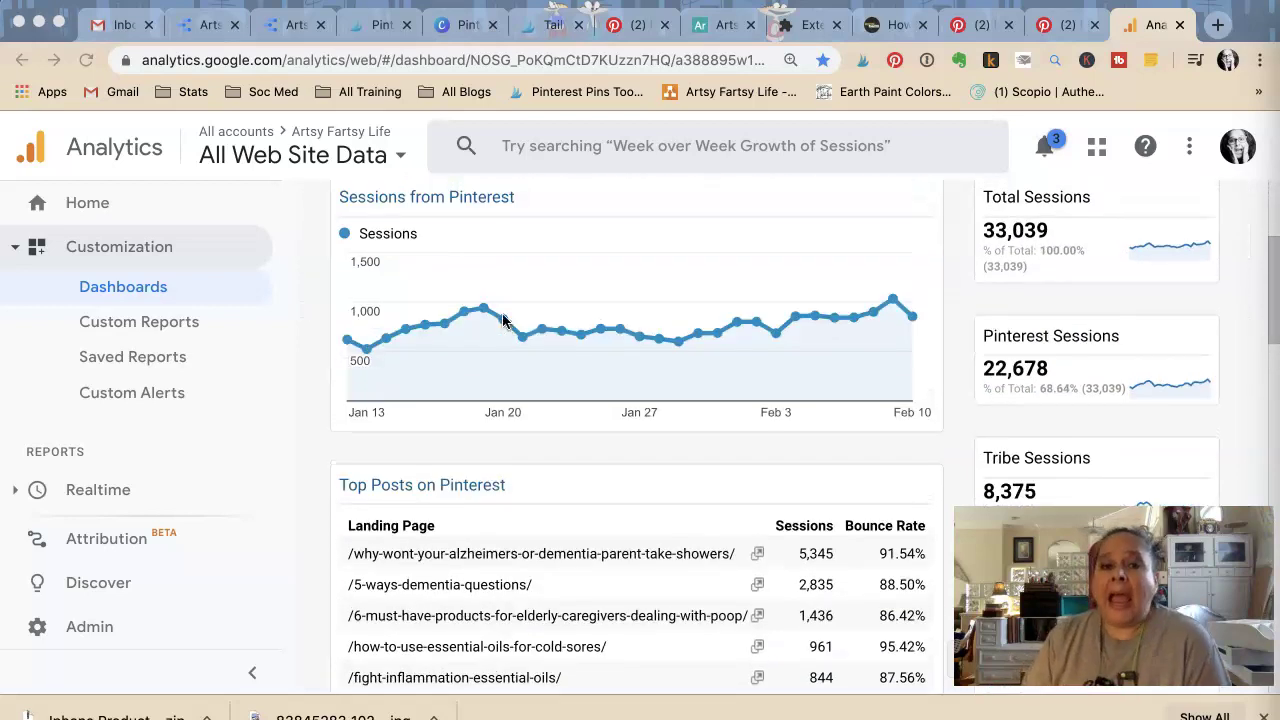
pyautogui.scroll(-4, 503, 320)
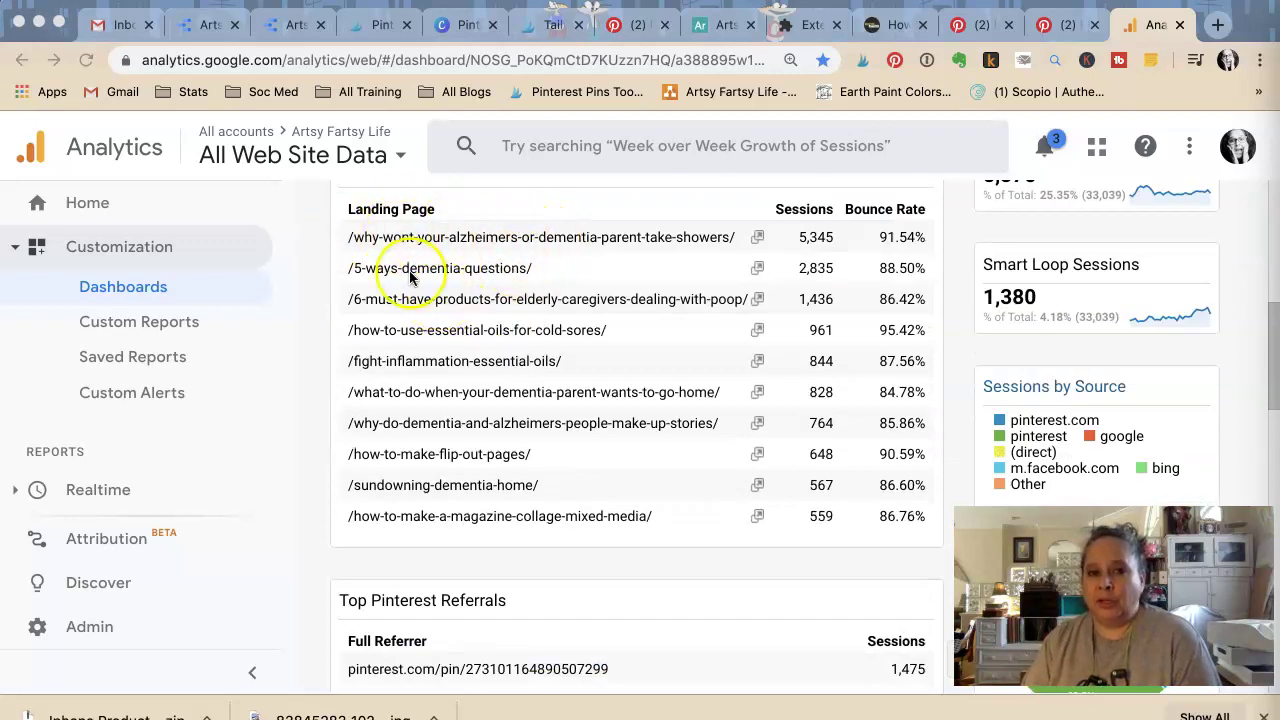
pyautogui.scroll(-1, 505, 445)
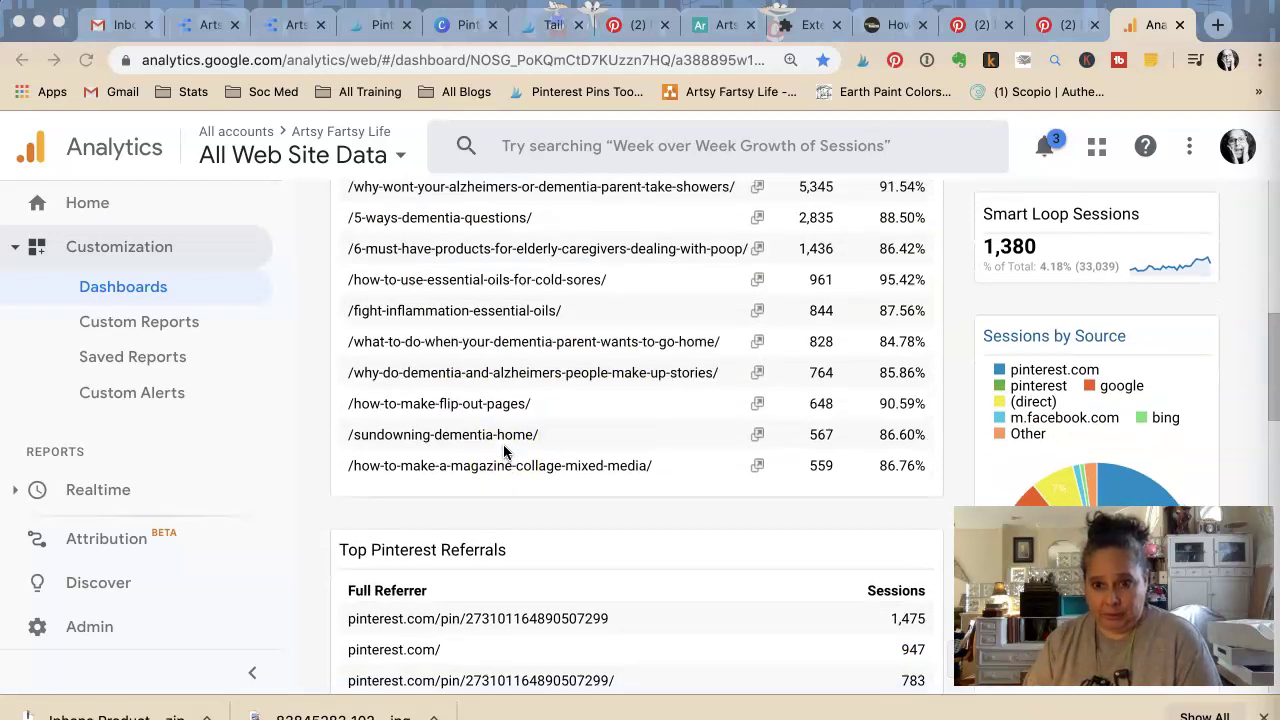
pyautogui.scroll(2, 505, 452)
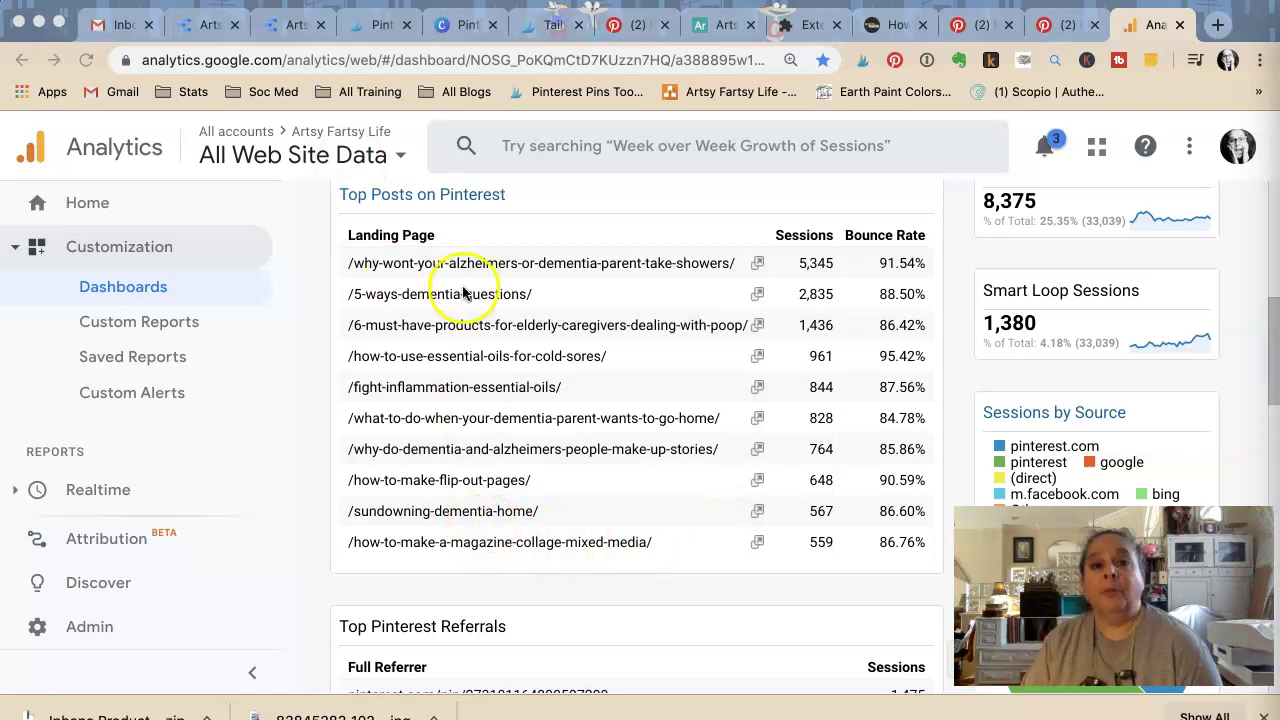
pyautogui.scroll(-1, 490, 327)
pyautogui.scroll(-3, 490, 327)
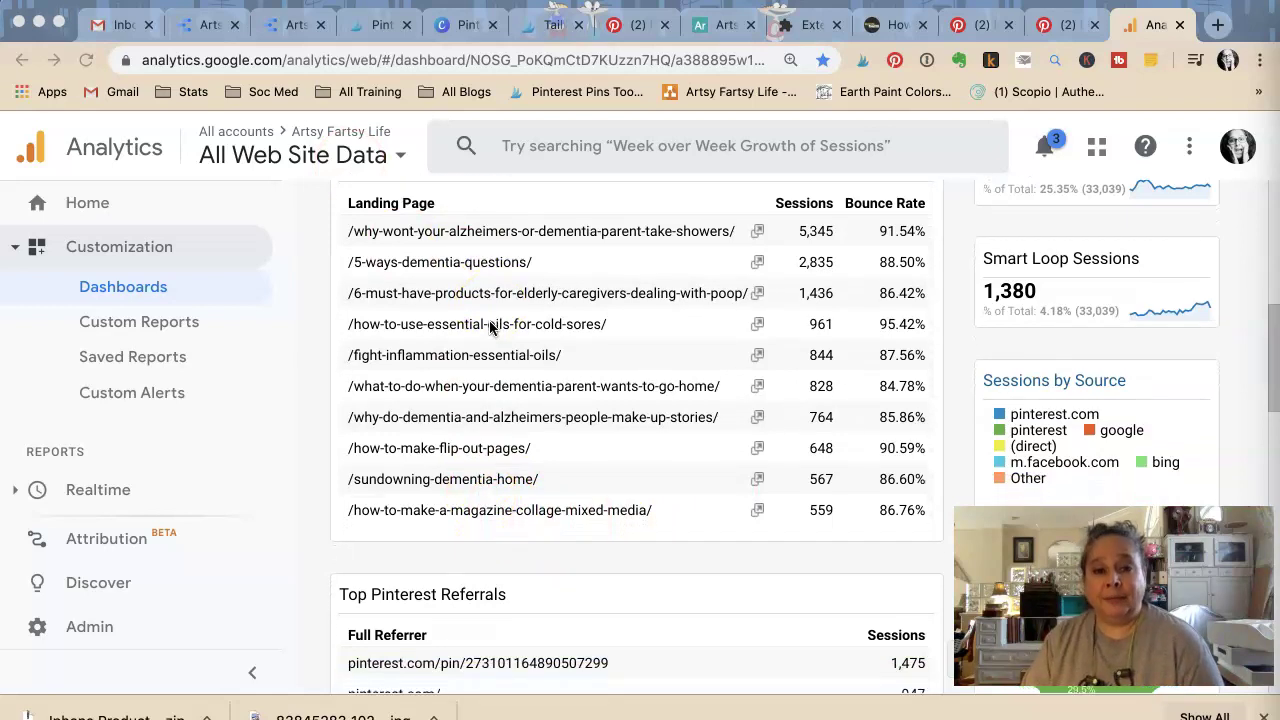
pyautogui.scroll(-5, 490, 327)
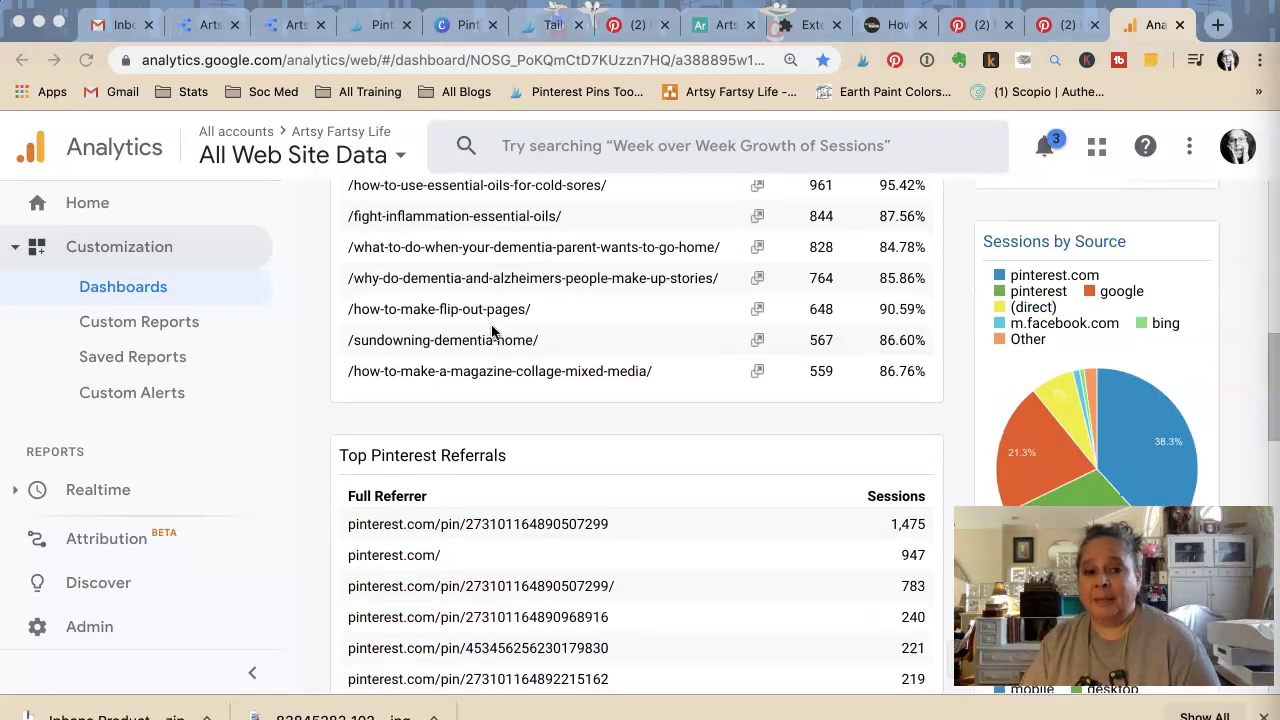
pyautogui.scroll(10, 491, 327)
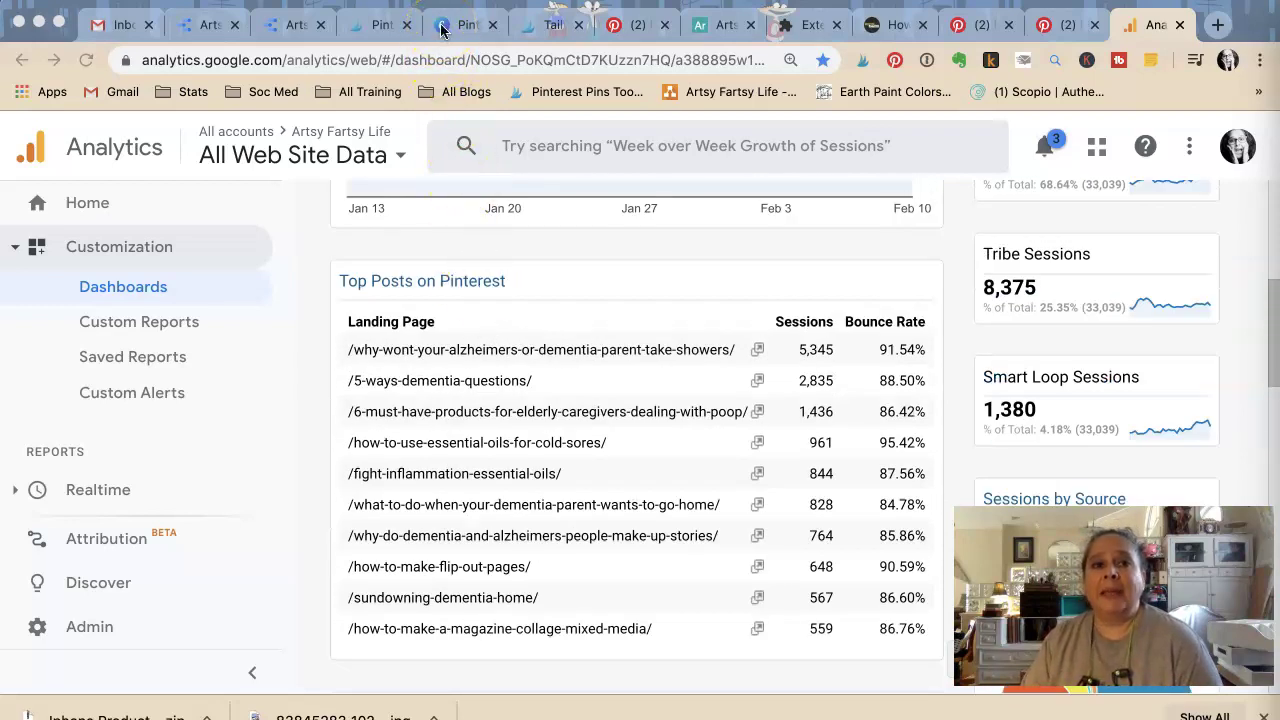
# - Switch to the Airtable blog posts base and preview the last pin image
pyautogui.click(720, 25)
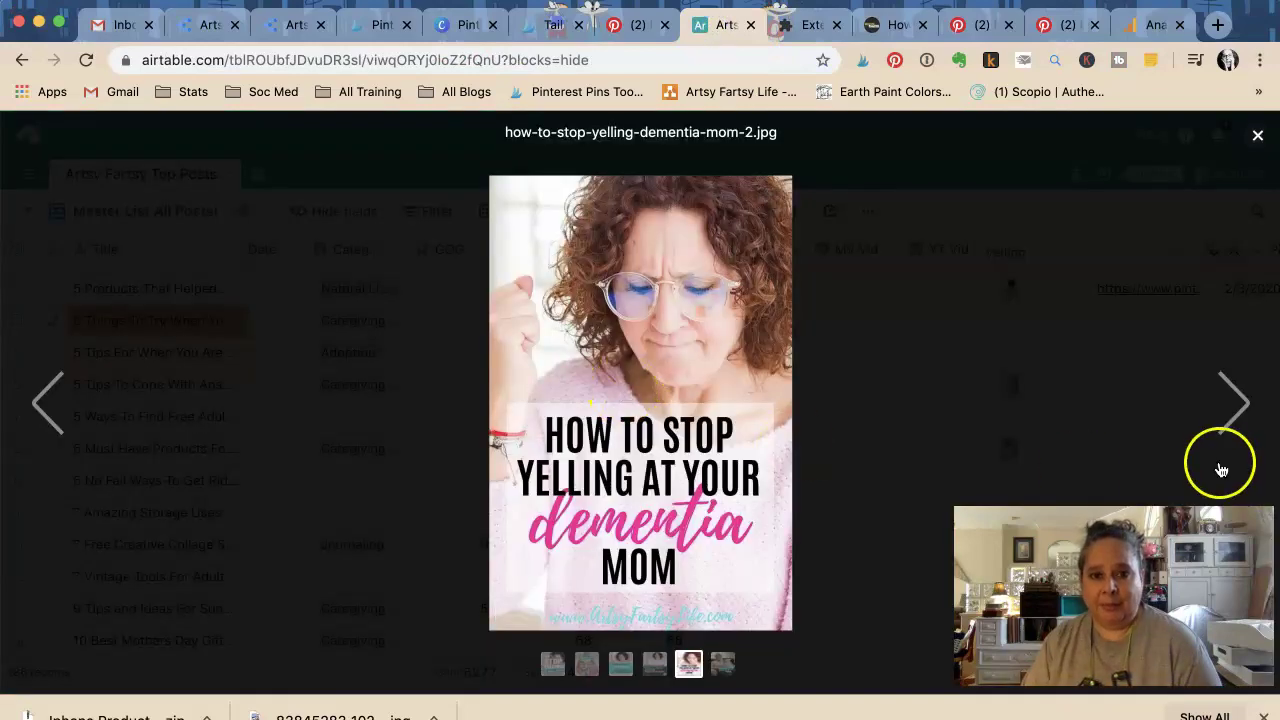
pyautogui.click(1236, 414)
pyautogui.click(1236, 414)
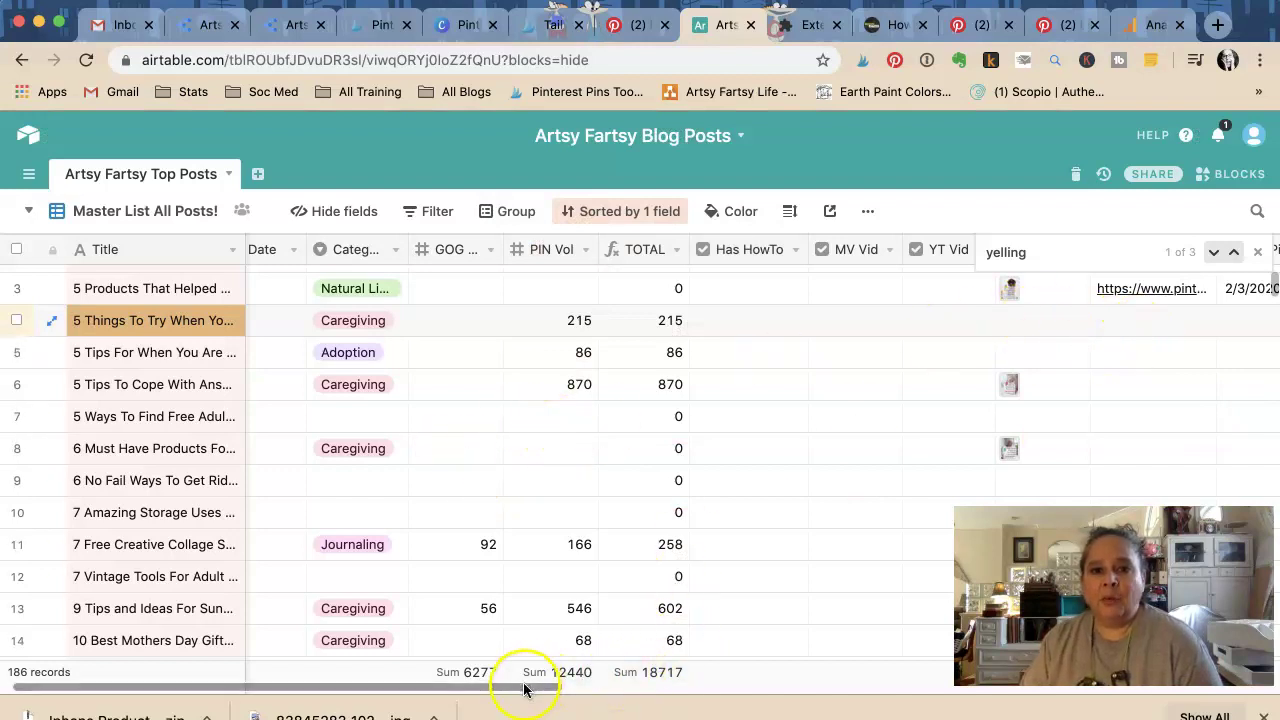
pyautogui.moveTo(538, 686); pyautogui.dragTo(789, 687)
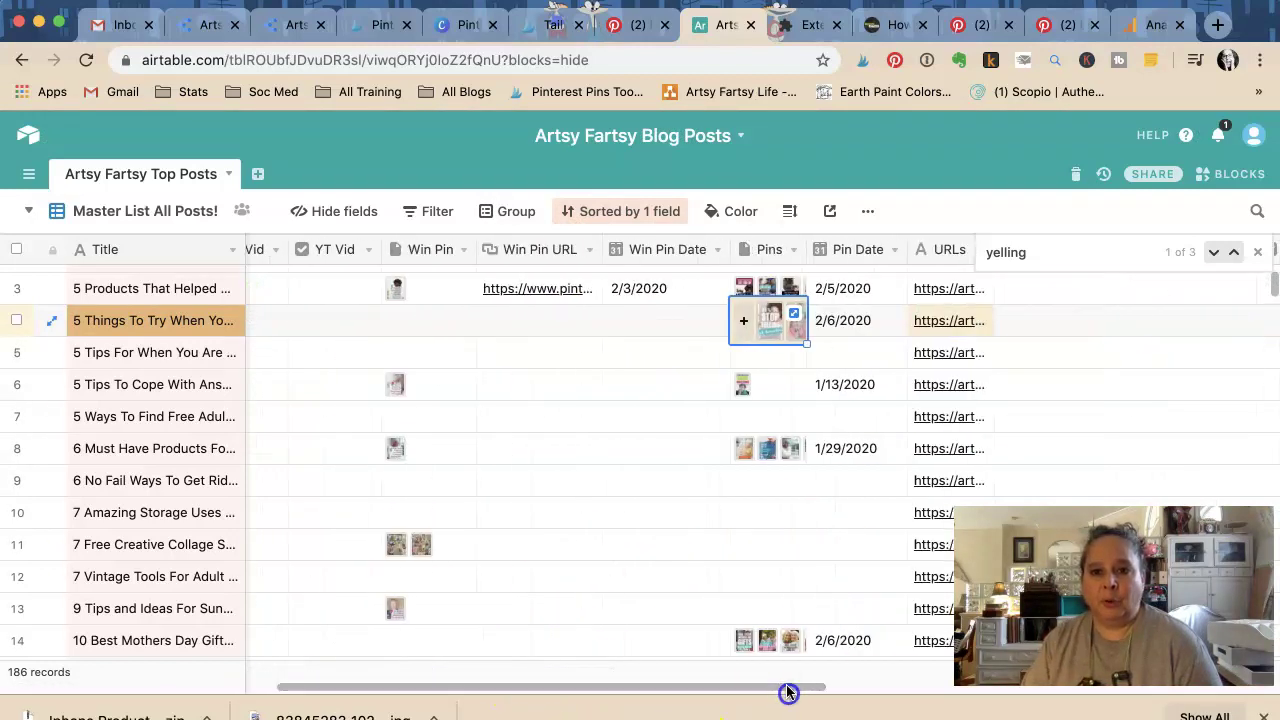
# - Flip through the six yelling-dementia-mom pin images attached in the Pins cell
pyautogui.click(768, 334)
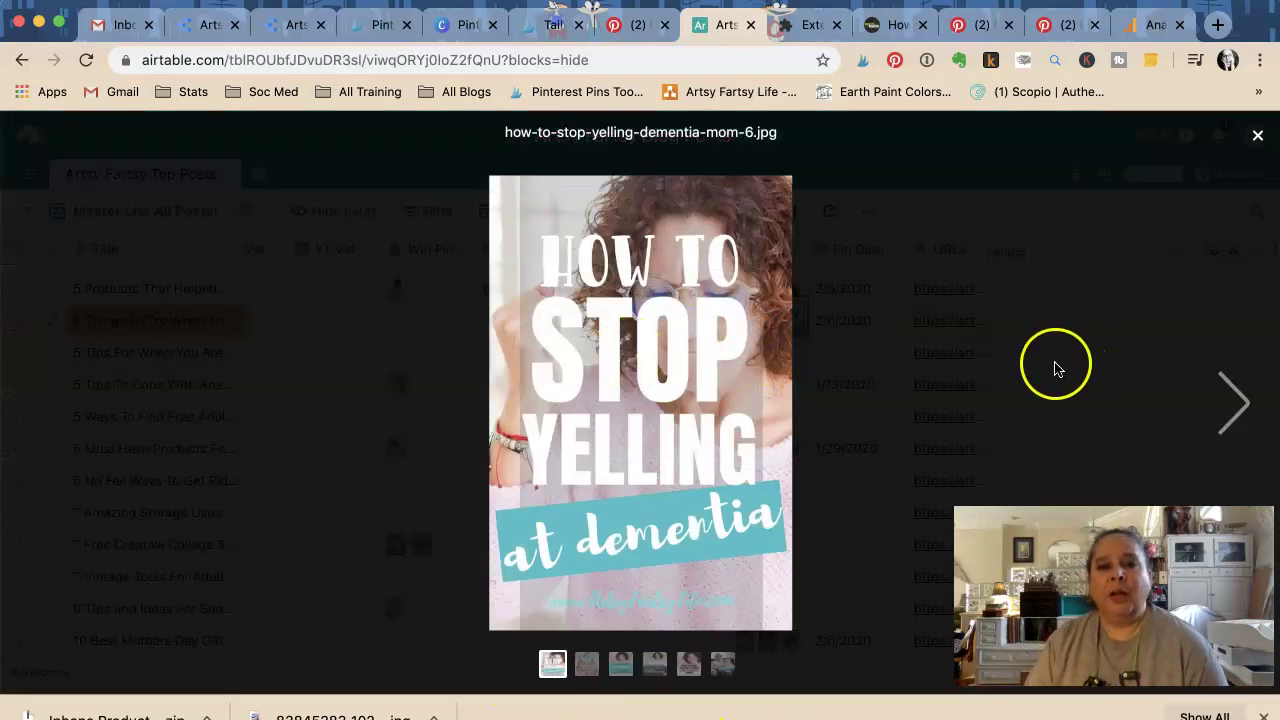
pyautogui.click(1236, 404)
pyautogui.click(1238, 404)
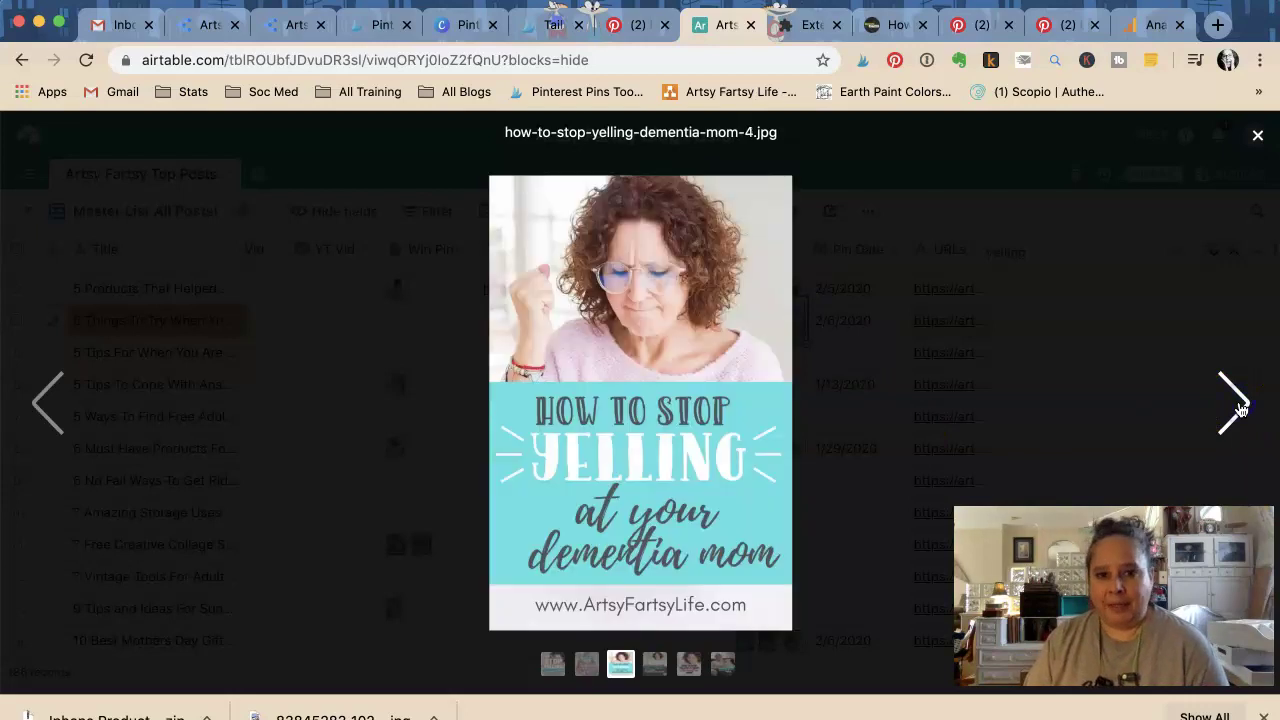
pyautogui.click(1240, 408)
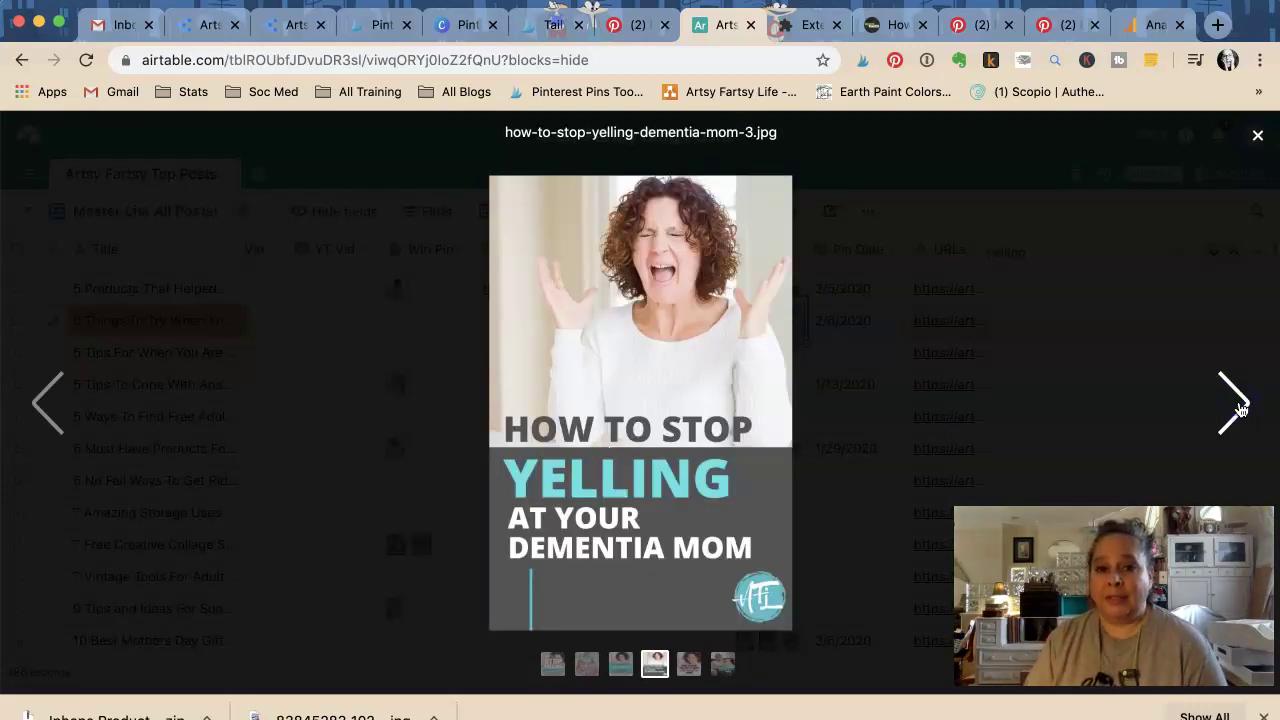
pyautogui.click(1240, 408)
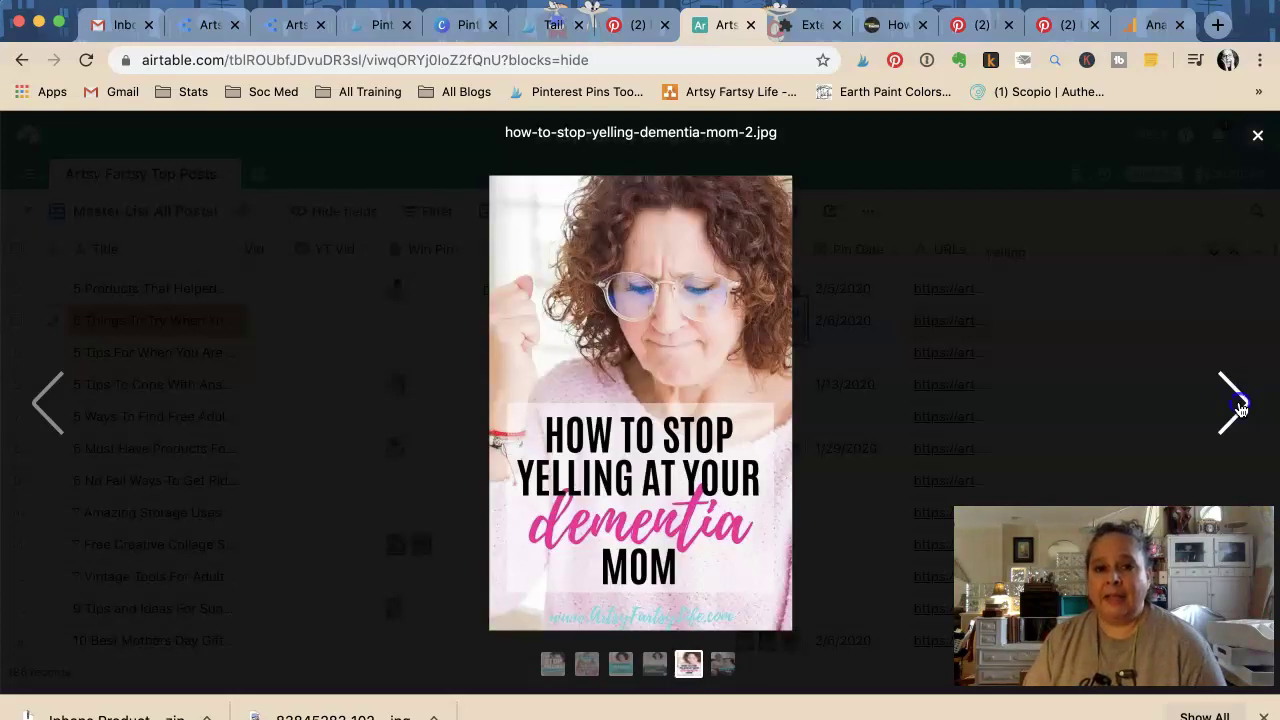
pyautogui.click(1240, 408)
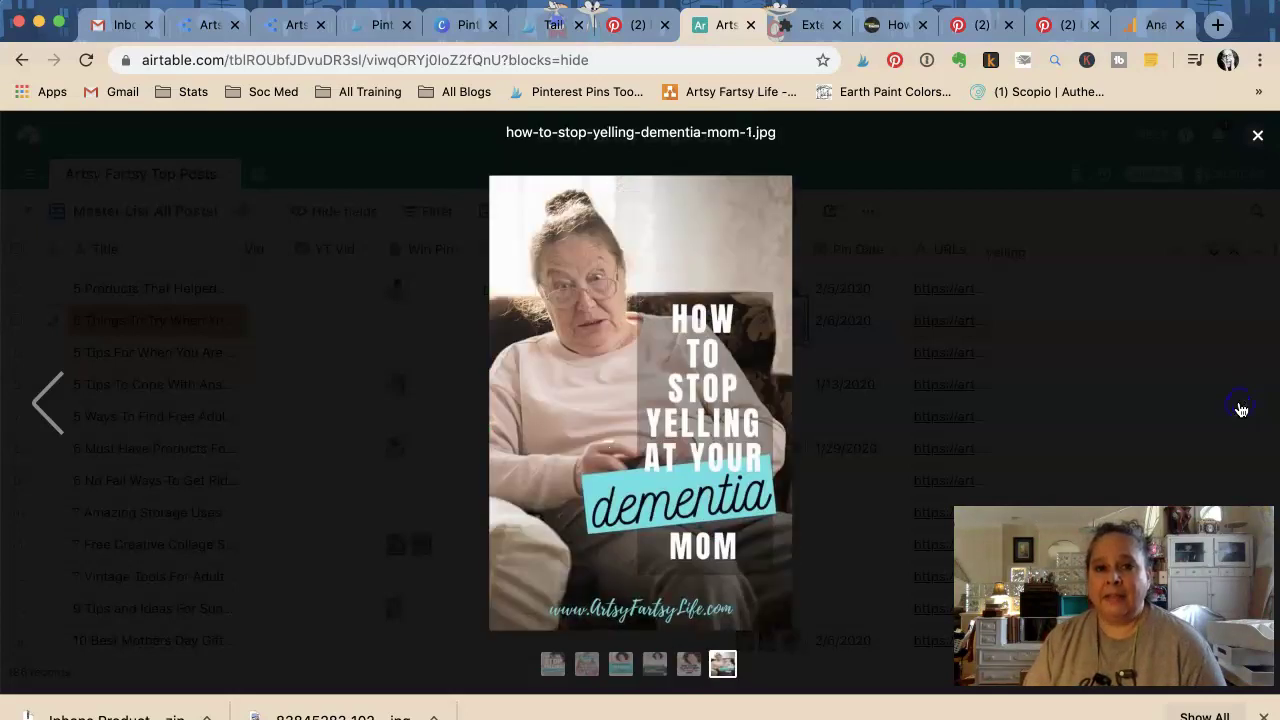
pyautogui.click(313, 311)
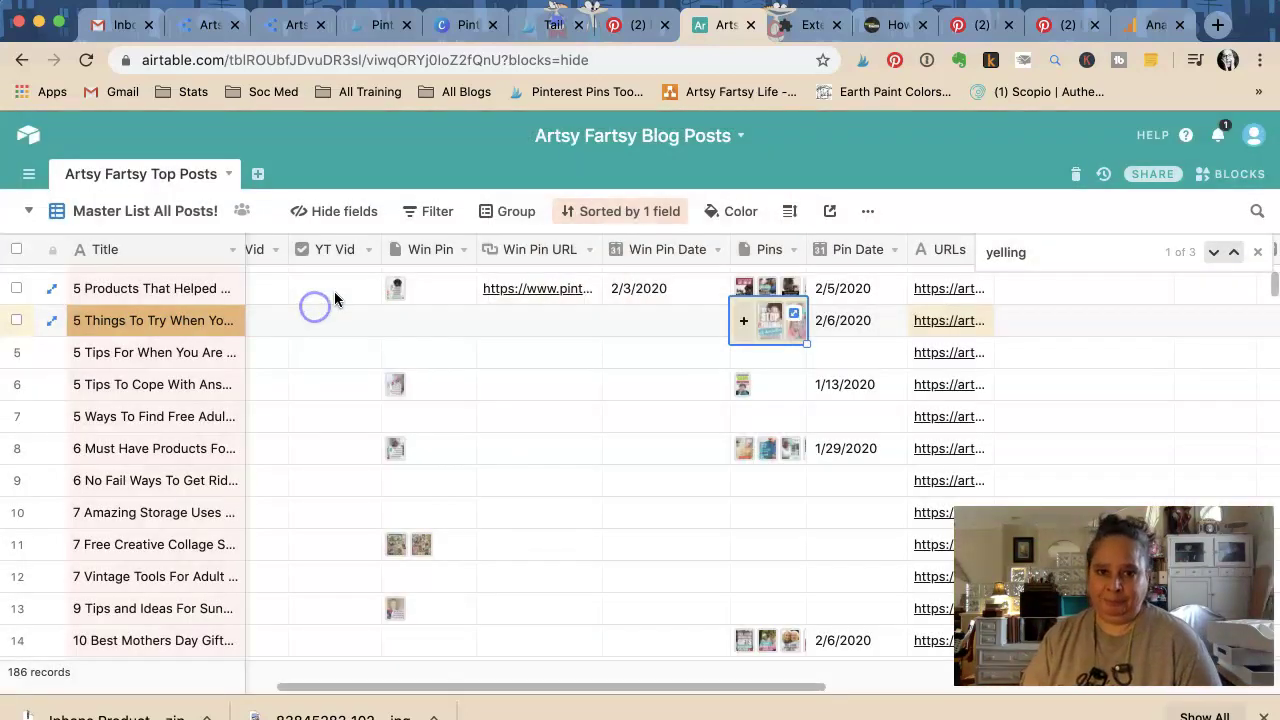
# - Close the Airtable, Chrome extensions and product photography article tabs
pyautogui.click(750, 24)
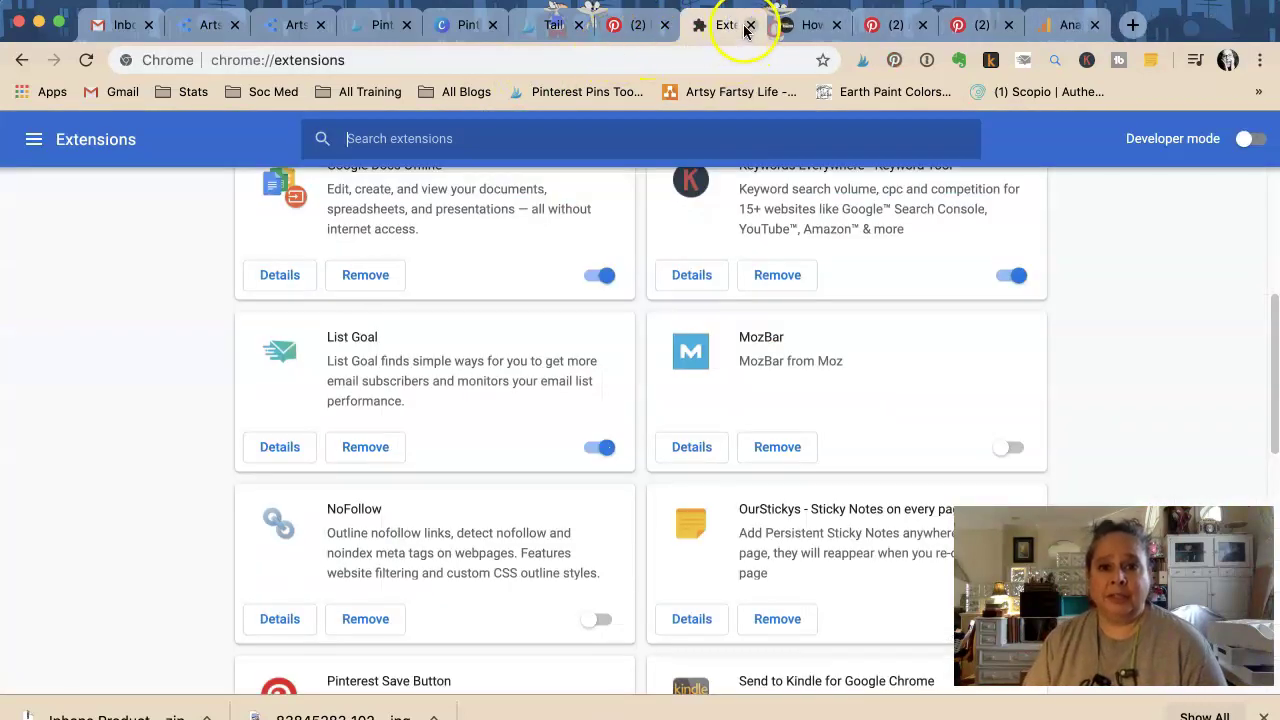
pyautogui.click(750, 25)
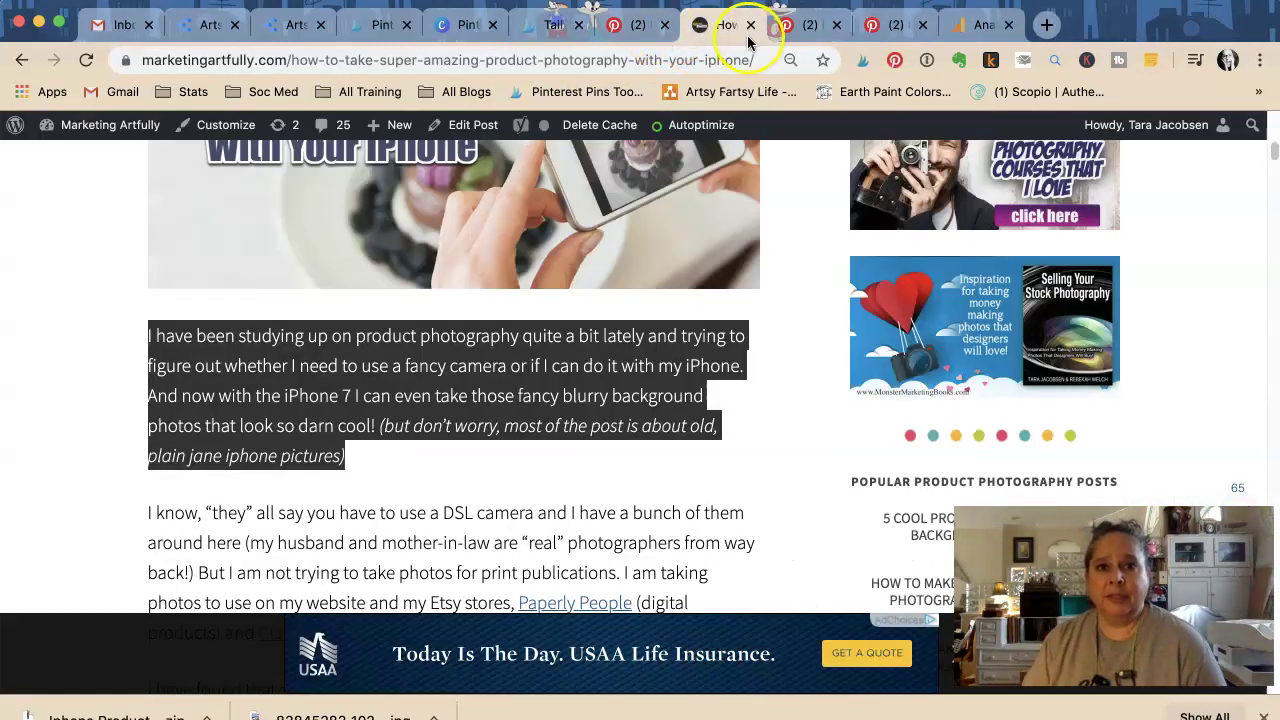
pyautogui.click(750, 25)
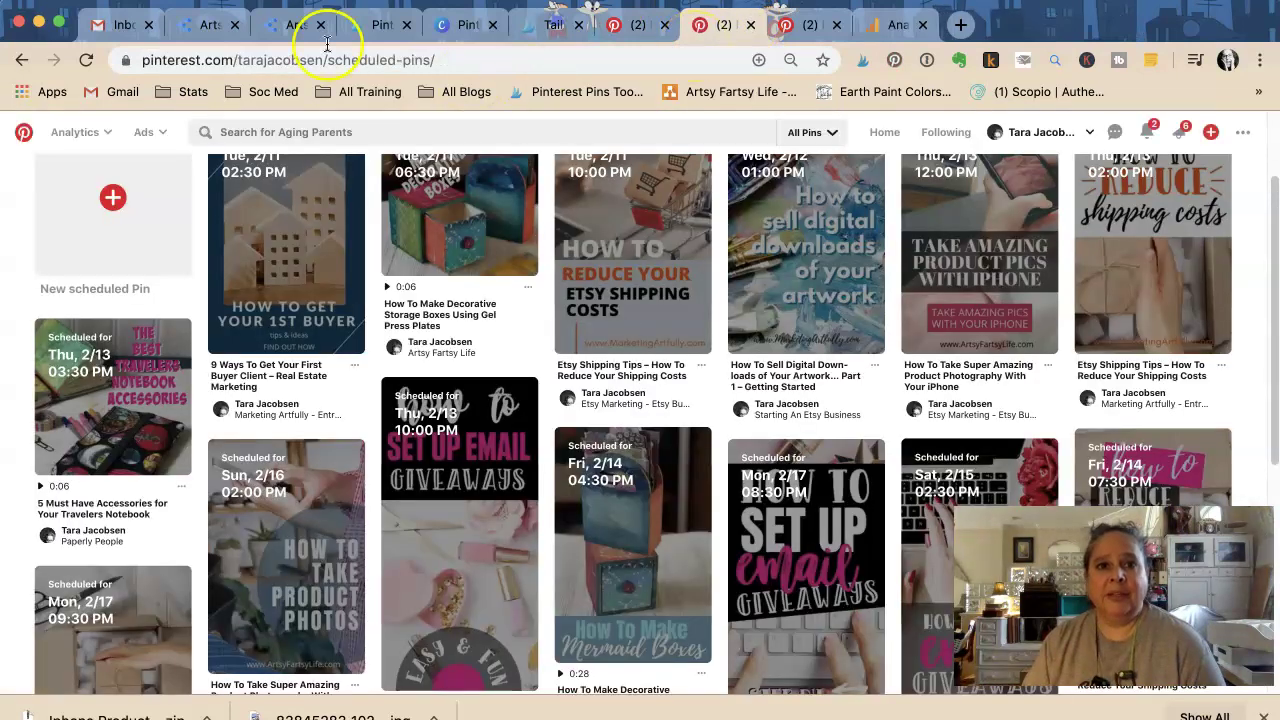
# - Back in Google Analytics, select the top referring pin URL with 1,475 sessions
pyautogui.click(882, 26)
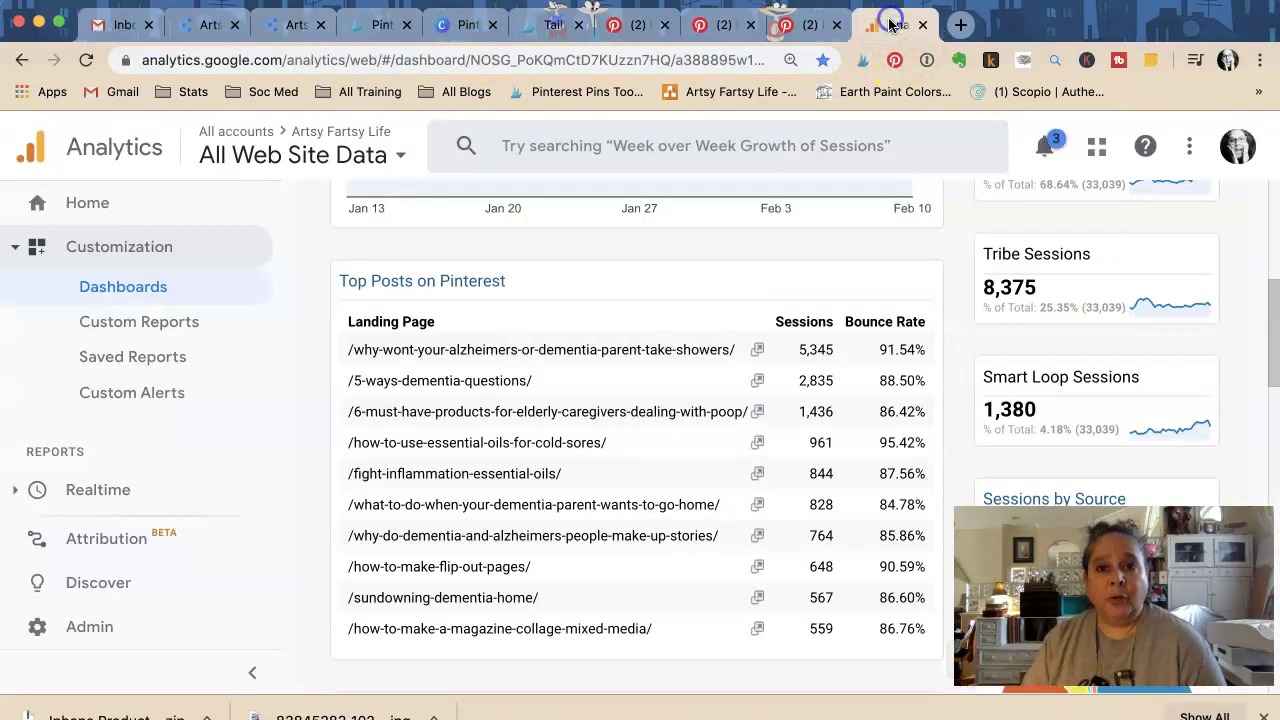
pyautogui.scroll(-1, 500, 528)
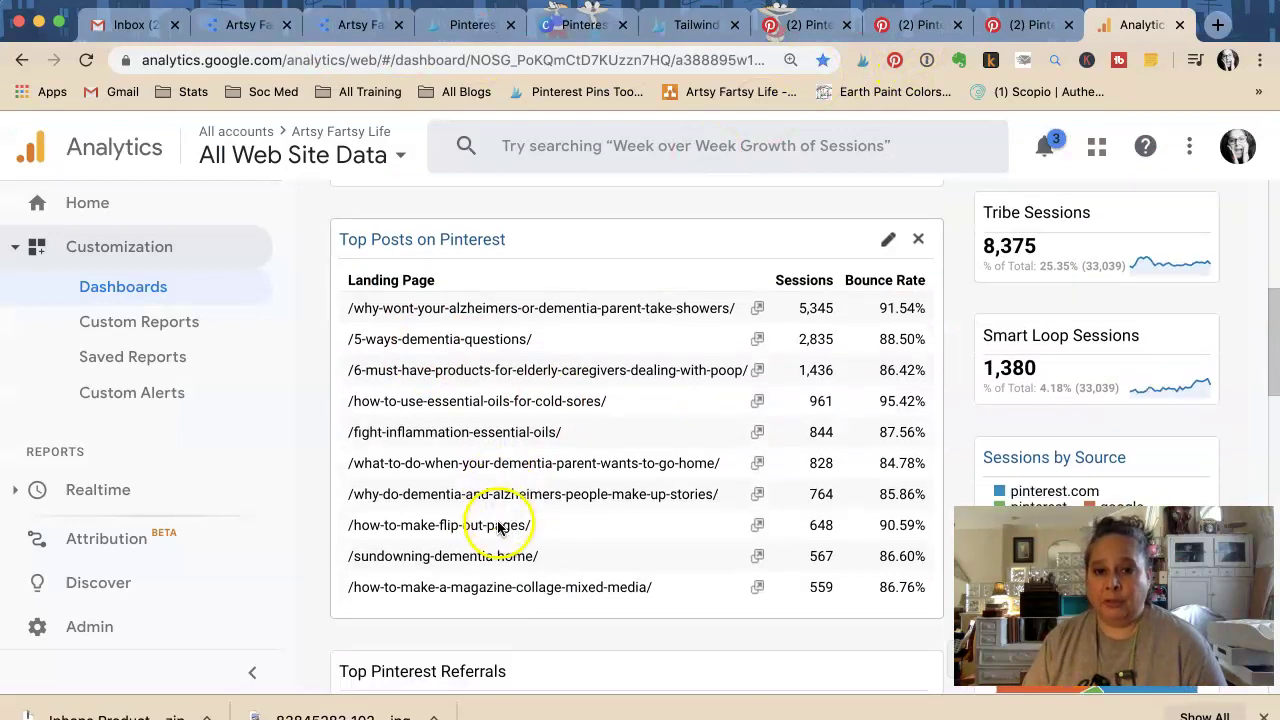
pyautogui.scroll(-1, 498, 528)
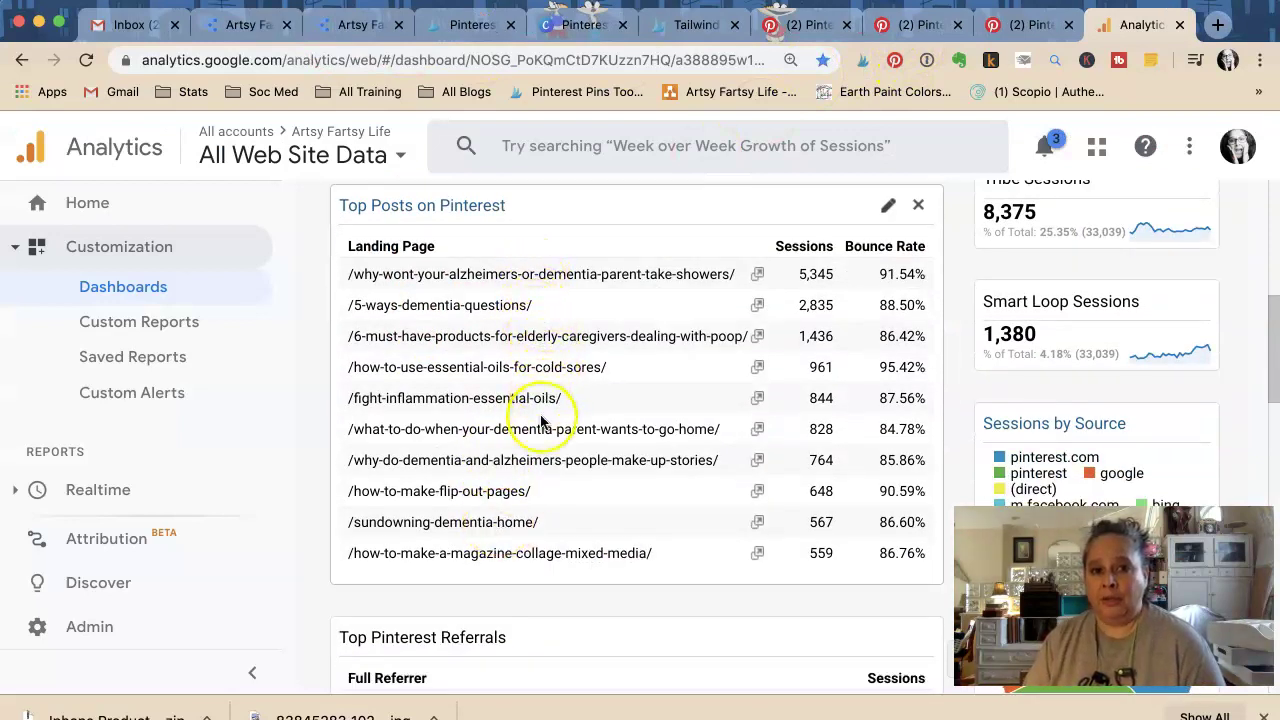
pyautogui.scroll(-1, 535, 492)
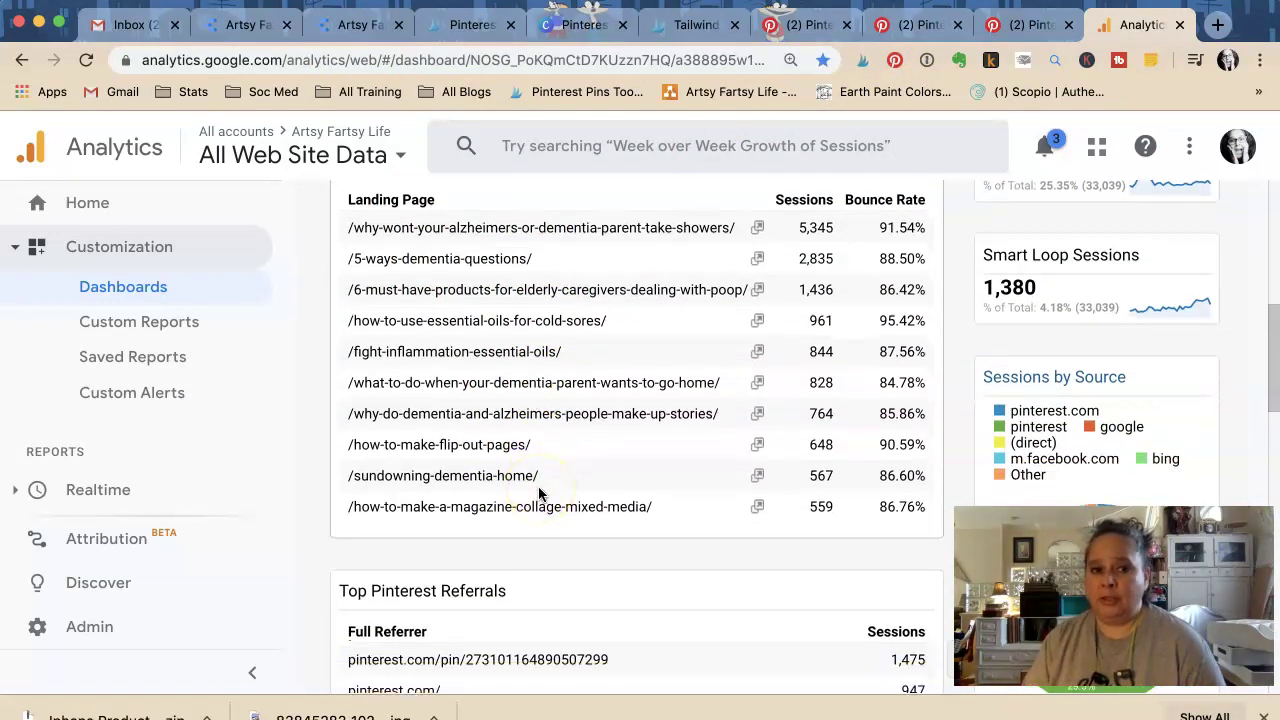
pyautogui.scroll(-1, 538, 492)
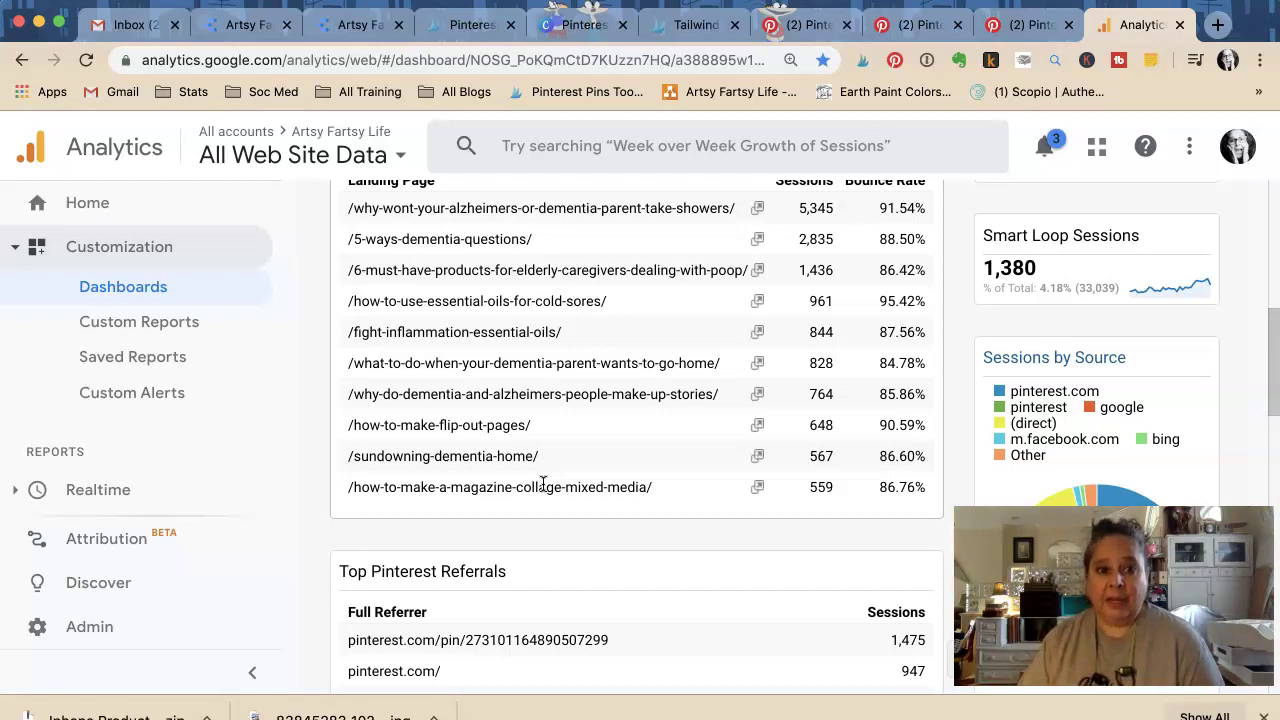
pyautogui.scroll(-2, 550, 310)
pyautogui.scroll(-6, 548, 318)
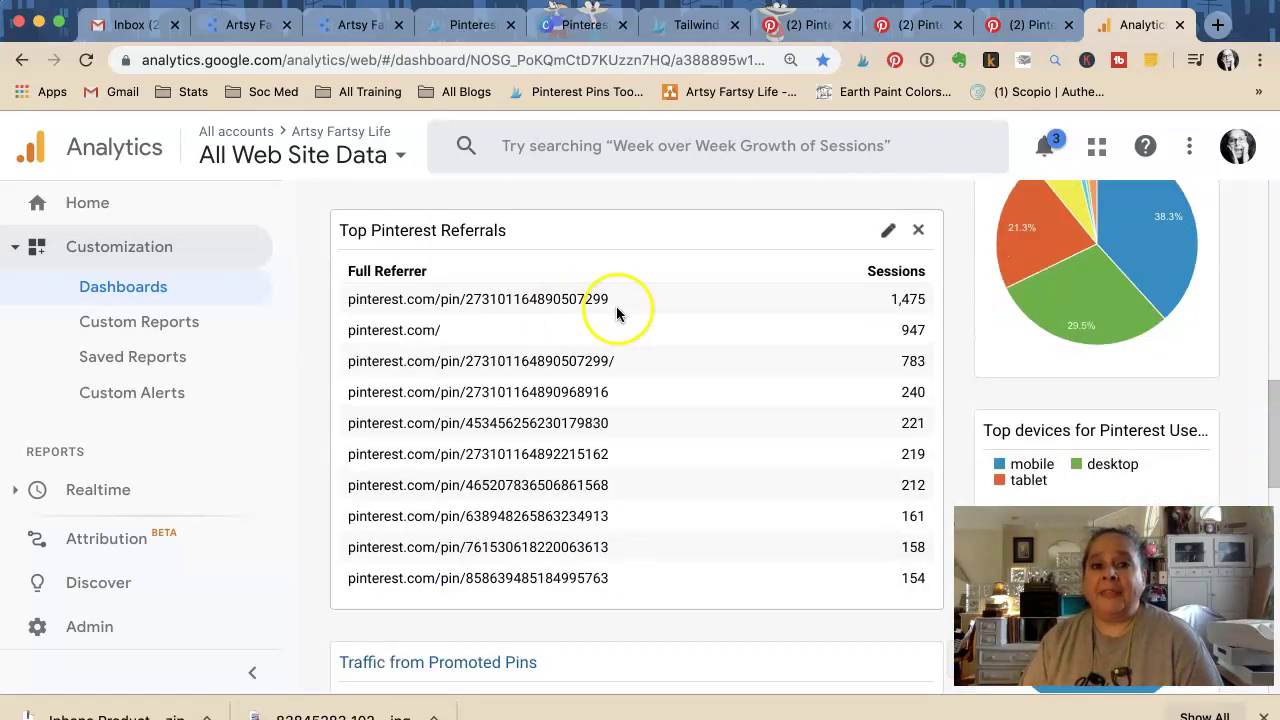
pyautogui.moveTo(612, 300); pyautogui.dragTo(336, 302)
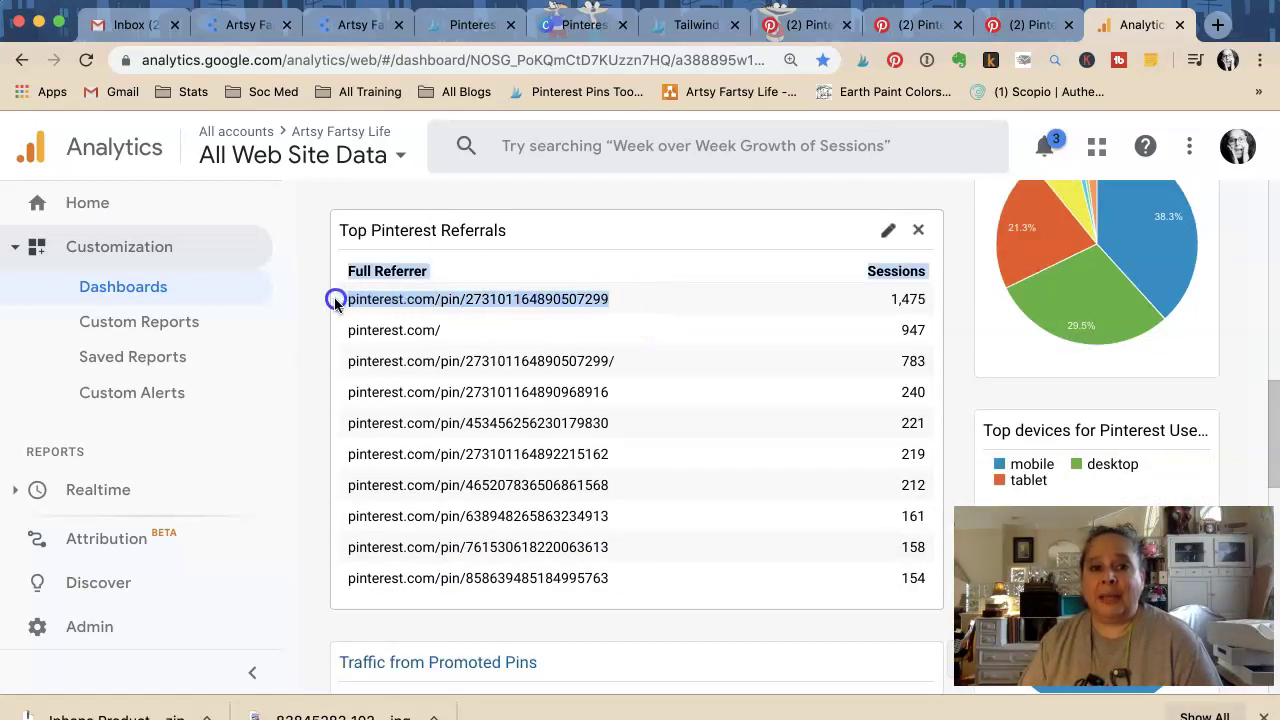
# - Open the top referrer URL in a new tab to view its pin, then close it
pyautogui.rightClick(446, 300)
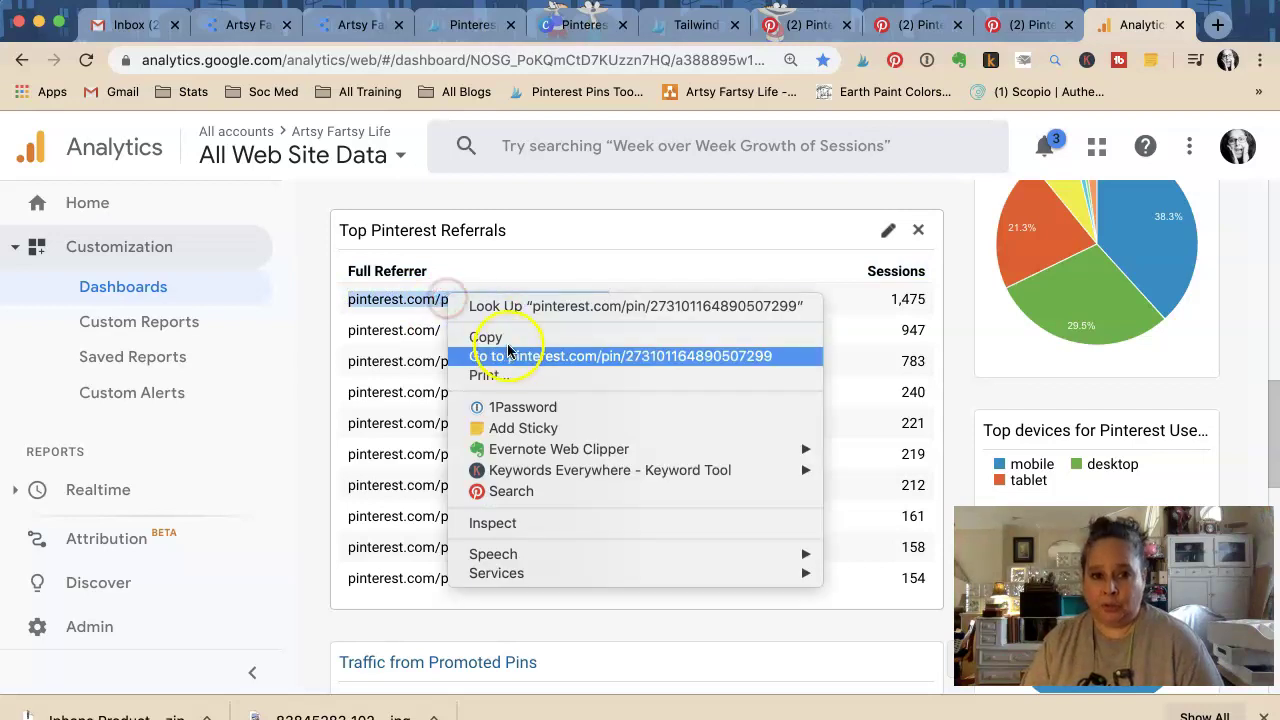
pyautogui.click(494, 337)
pyautogui.click(1212, 28)
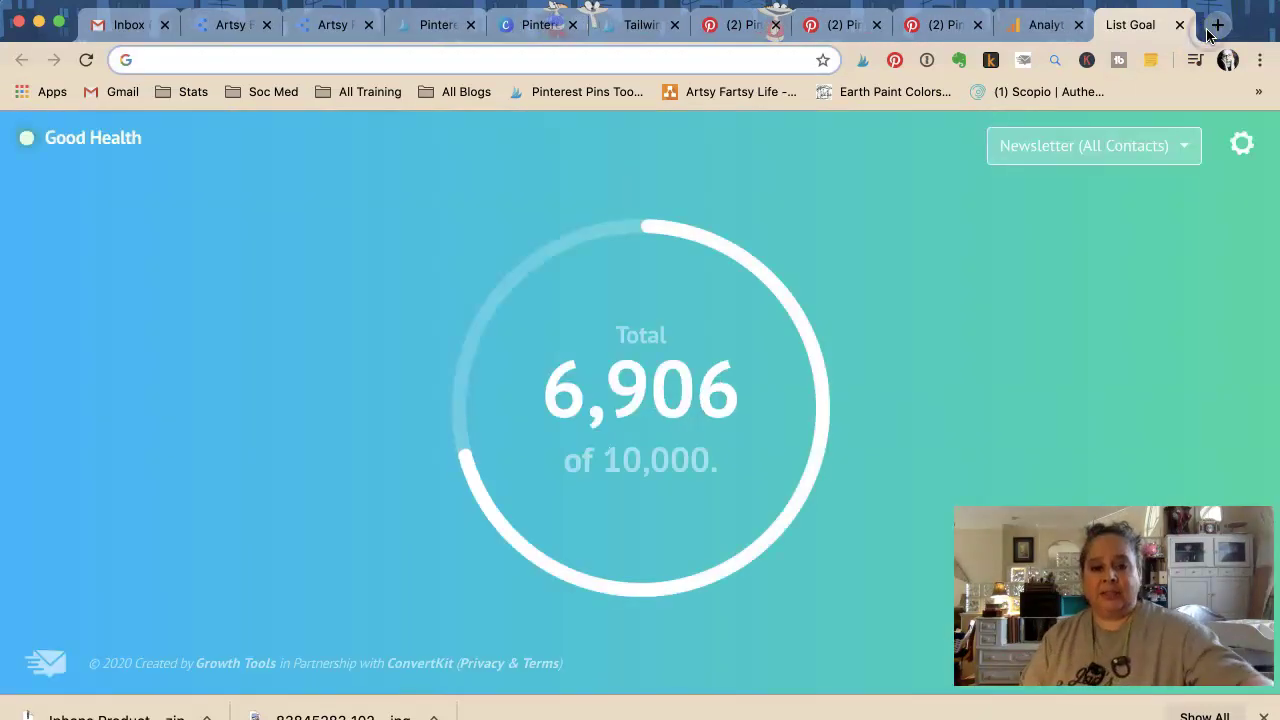
pyautogui.press('super+v')
pyautogui.press('Return')
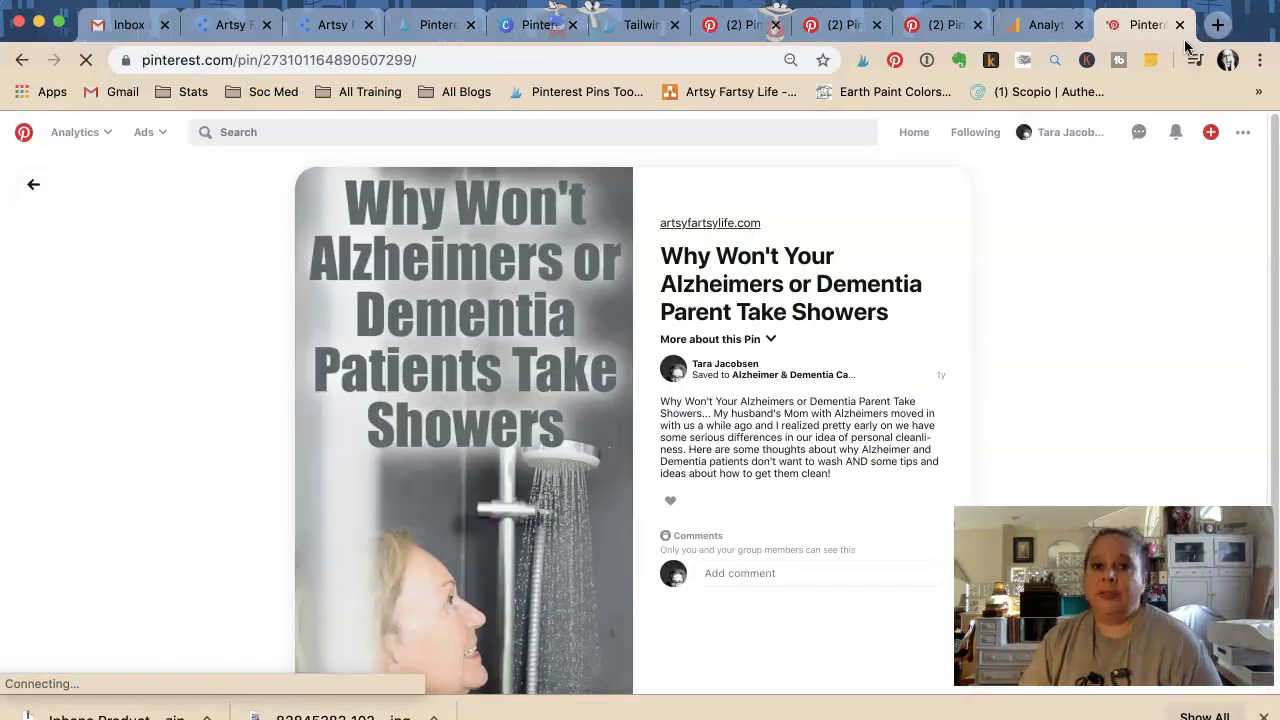
pyautogui.scroll(-2, 468, 400)
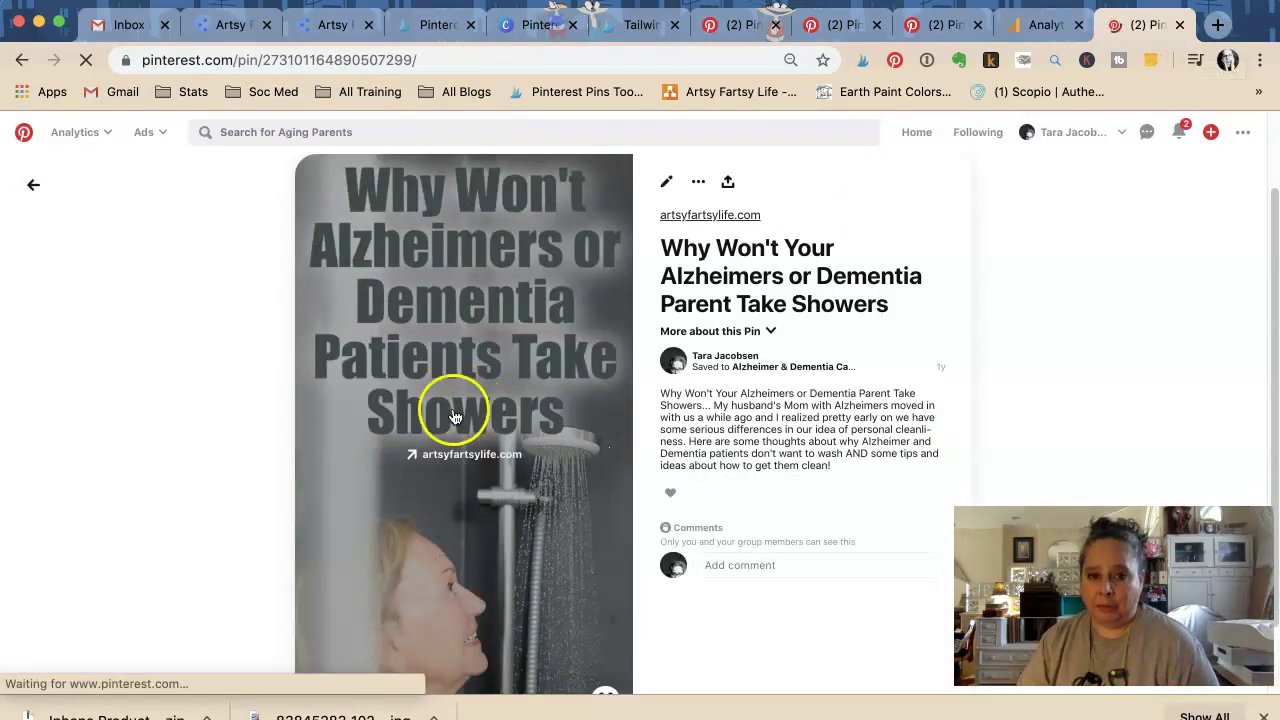
pyautogui.scroll(-2, 476, 352)
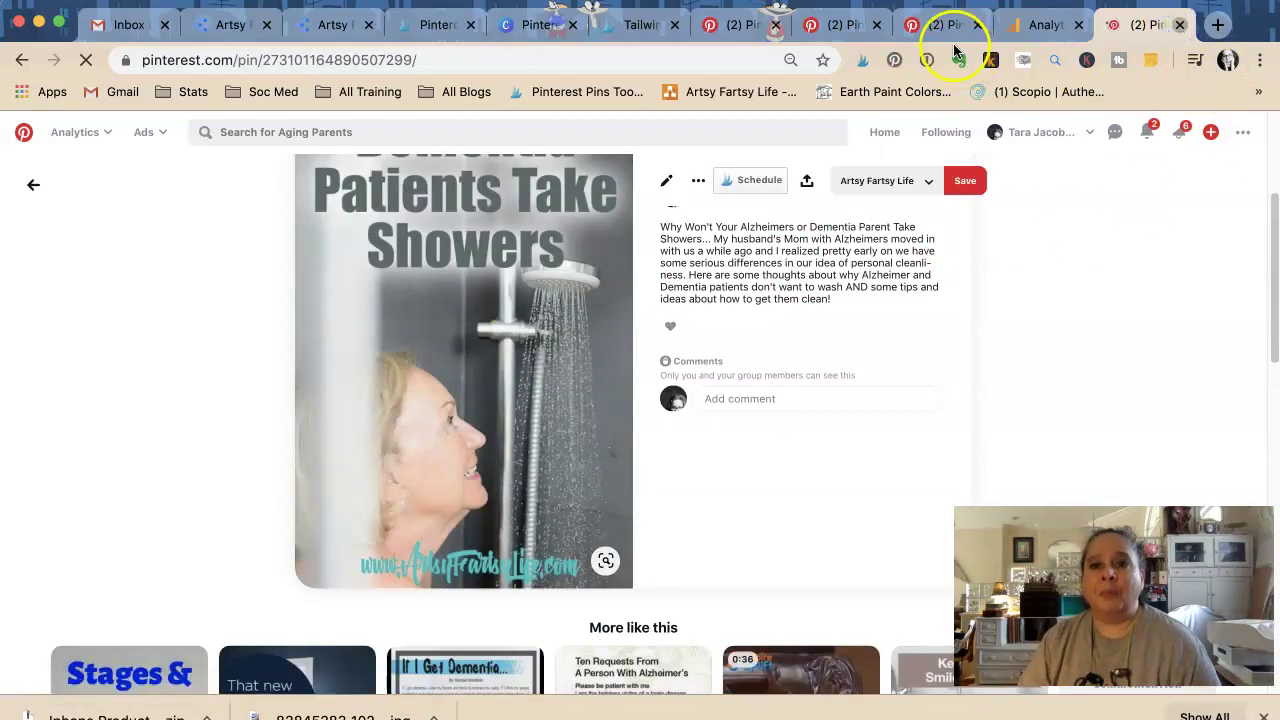
pyautogui.press('super+w')
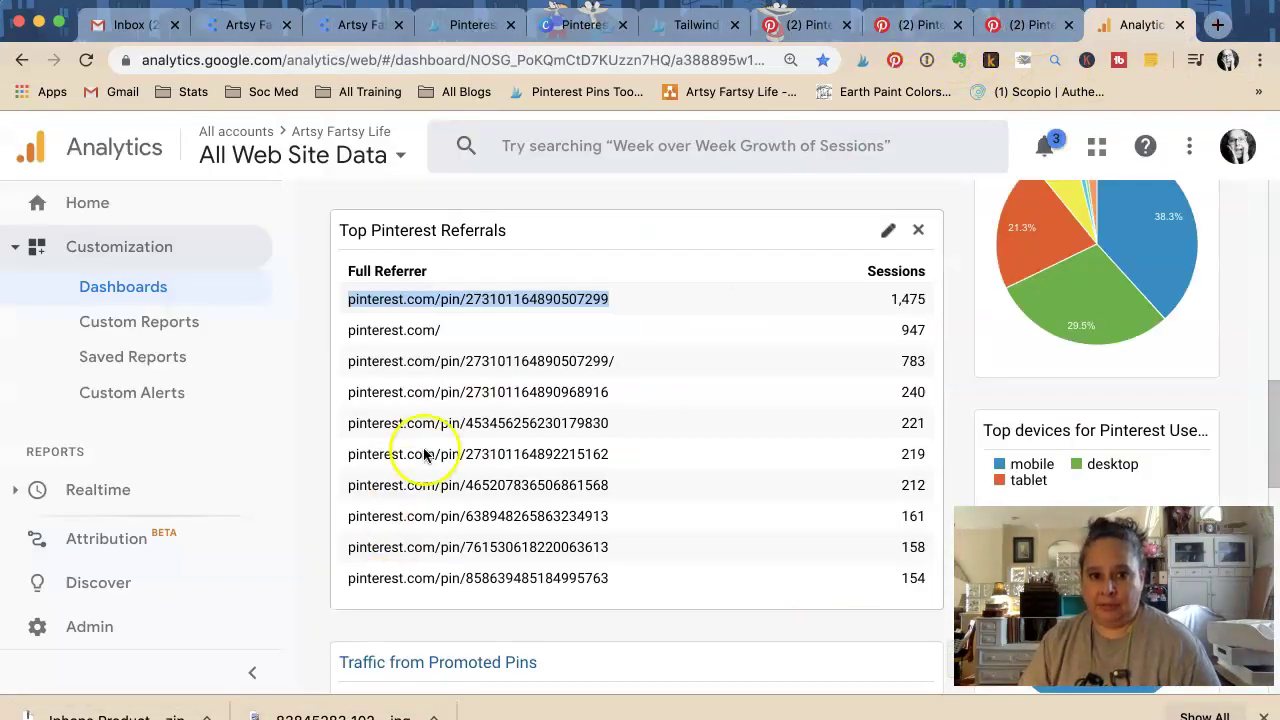
# - Copy the third referrer URL and load its Pinterest pin in a new tab
pyautogui.tripleClick(457, 360)
pyautogui.rightClick(458, 362)
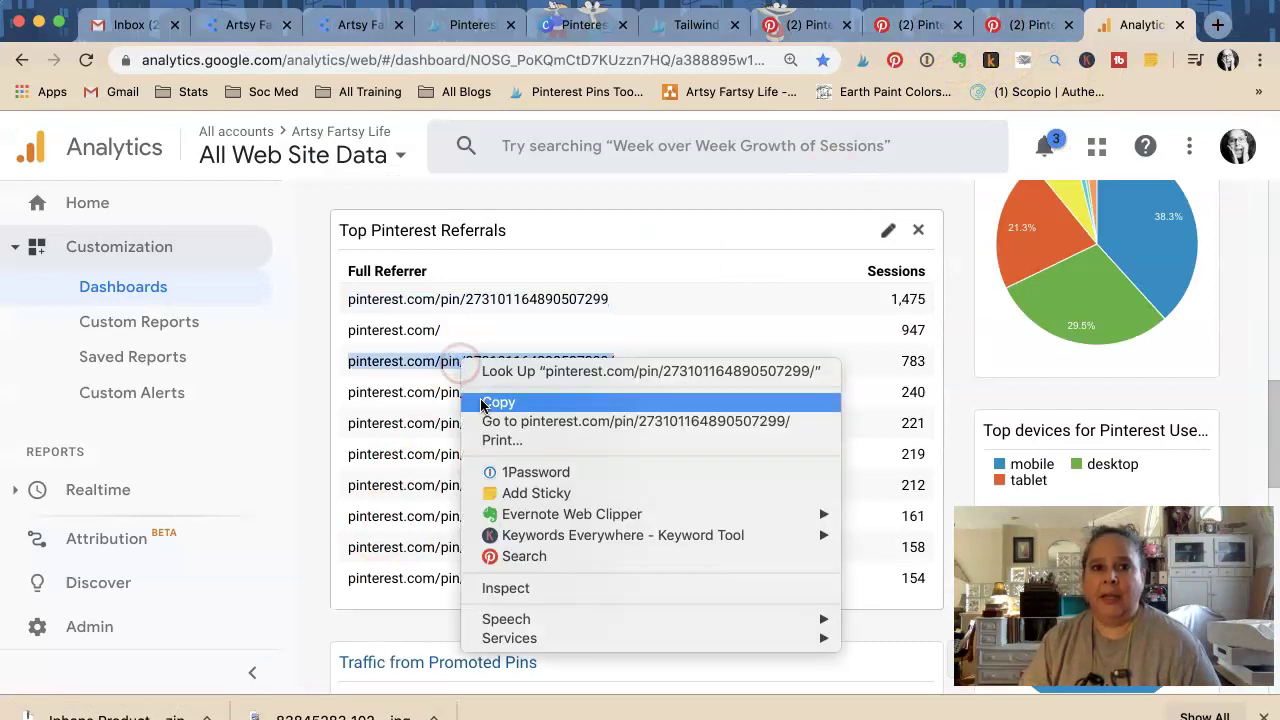
pyautogui.click(492, 402)
pyautogui.click(1213, 25)
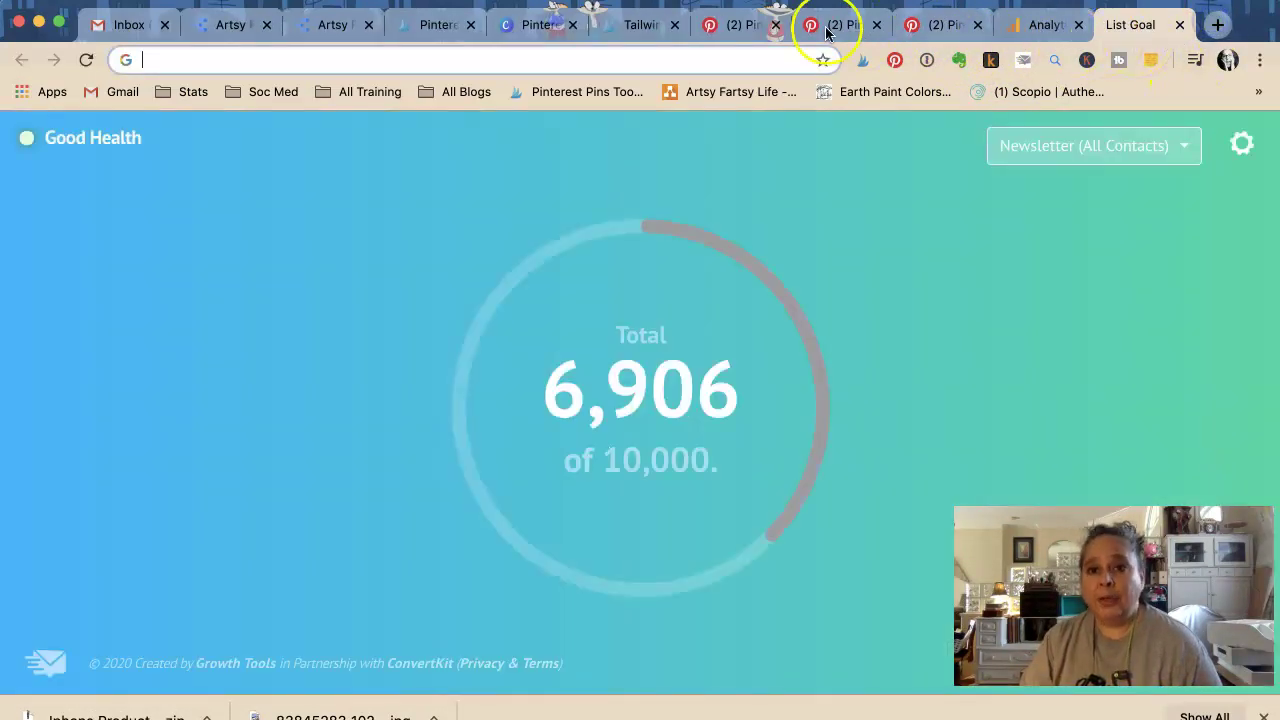
pyautogui.press('super+v')
pyautogui.press('Return')
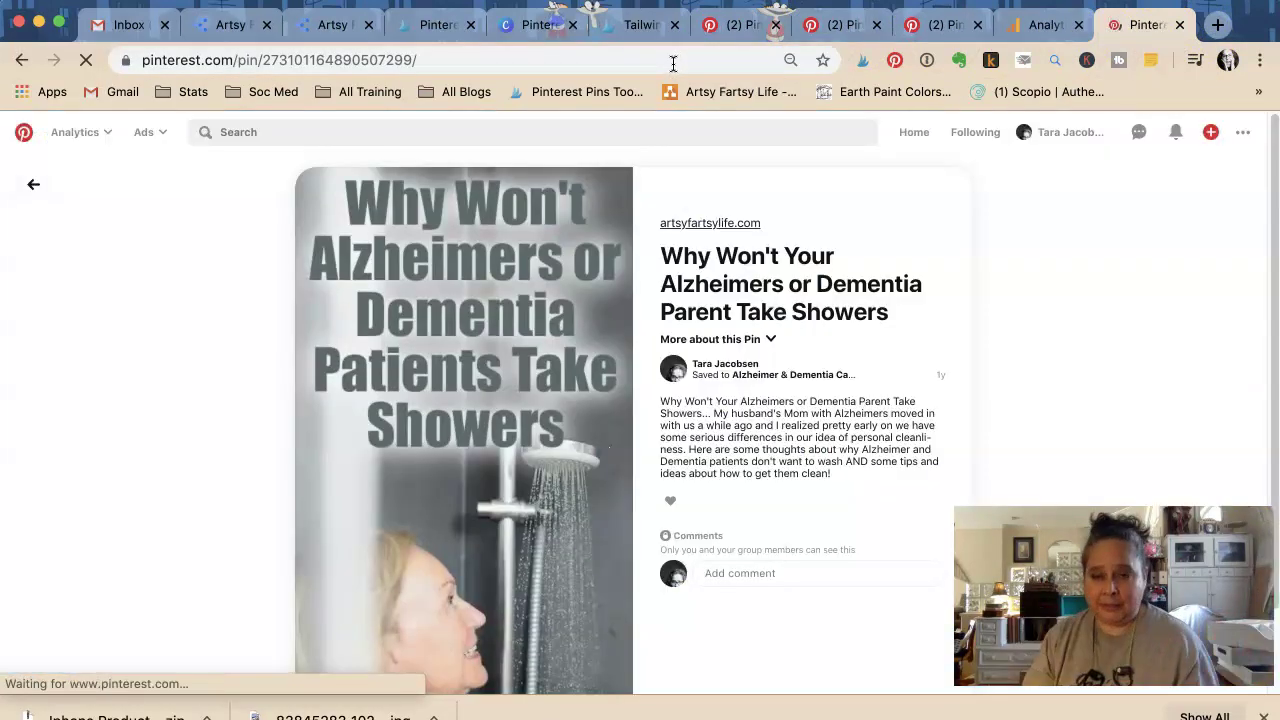
# - Scroll the showers pin to read its 46.46k impressions, 110 saves and 2.68k link clicks
pyautogui.scroll(-2, 460, 445)
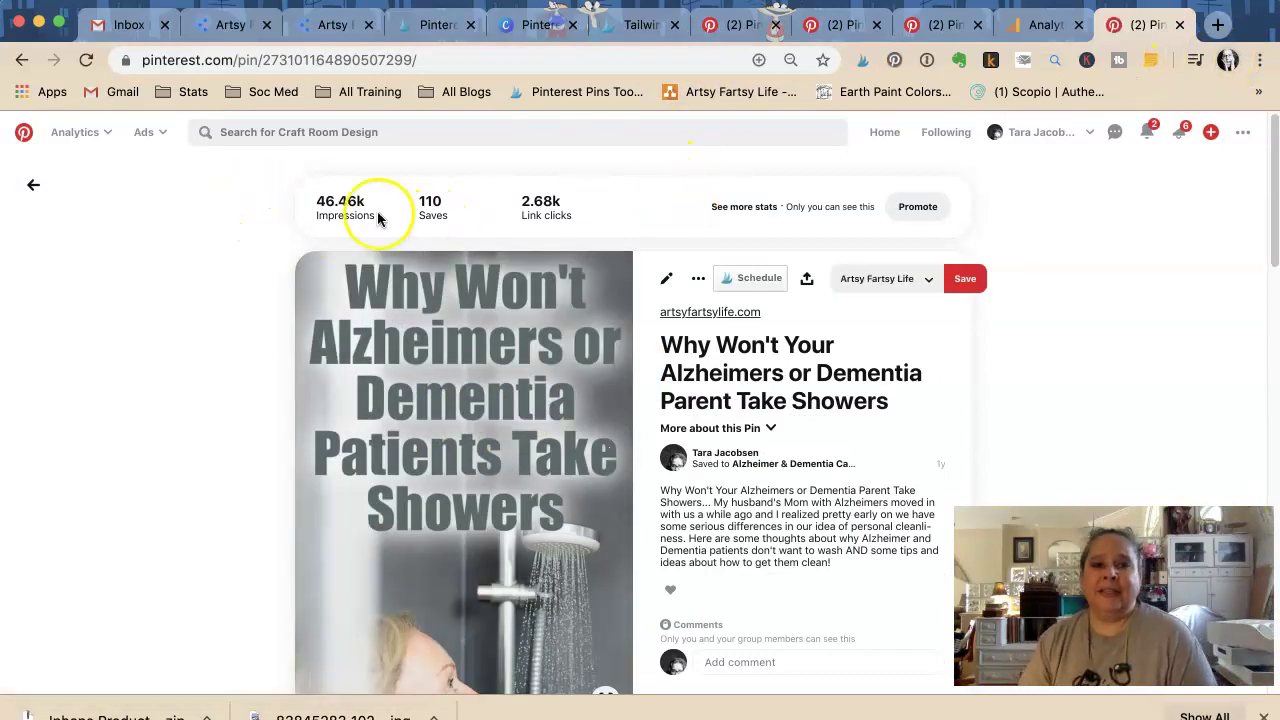
pyautogui.scroll(-1, 460, 240)
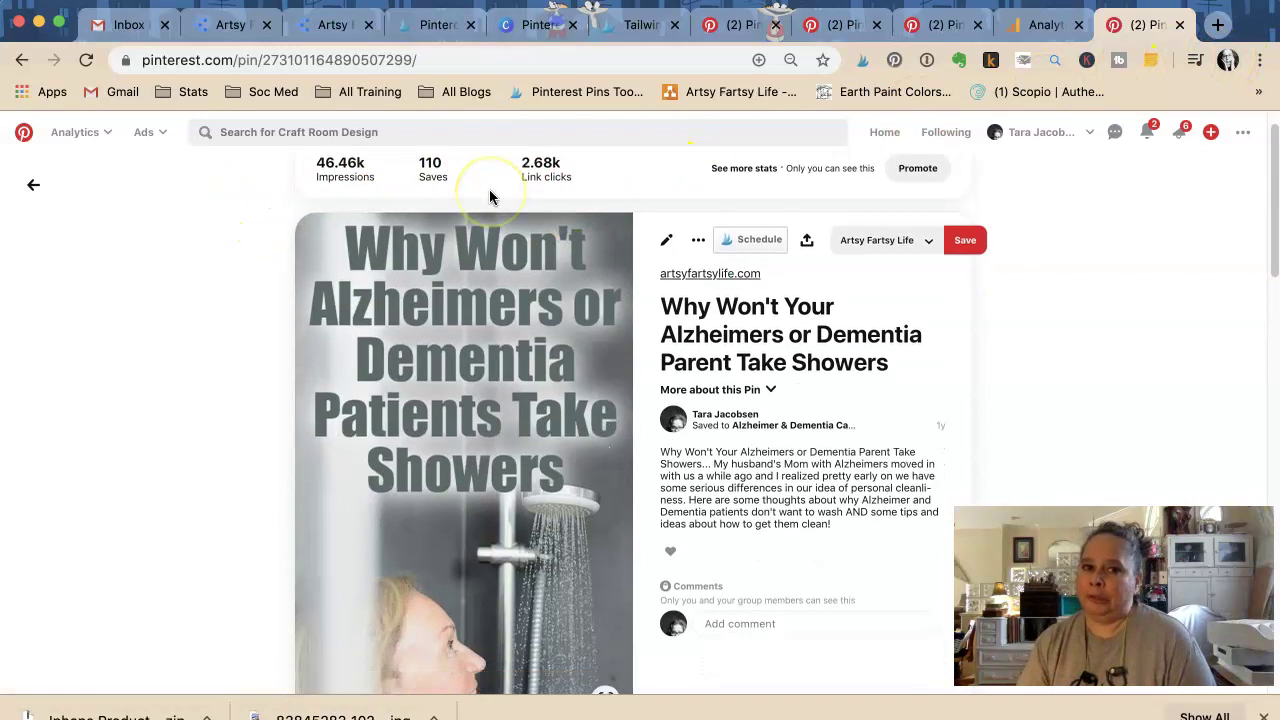
pyautogui.scroll(-5, 489, 197)
pyautogui.scroll(5, 489, 200)
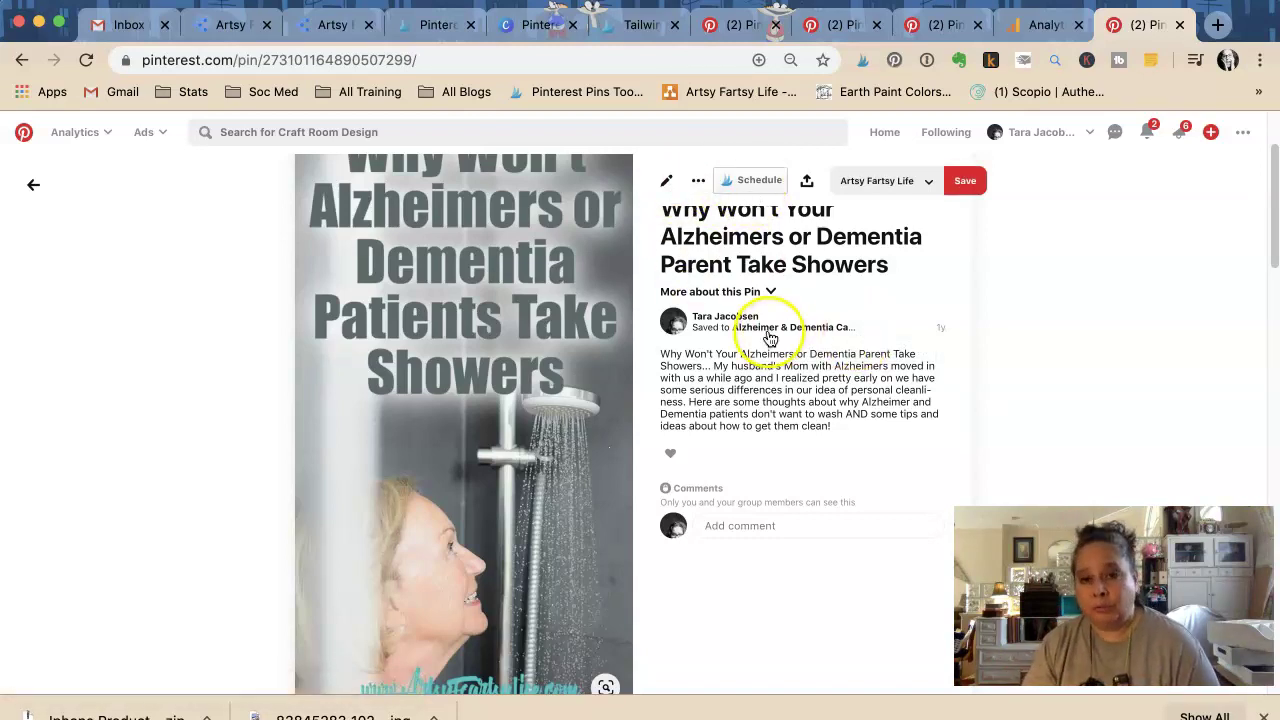
# - Open the seventh referrer URL's pin in a new tab, then close it
pyautogui.click(1183, 24)
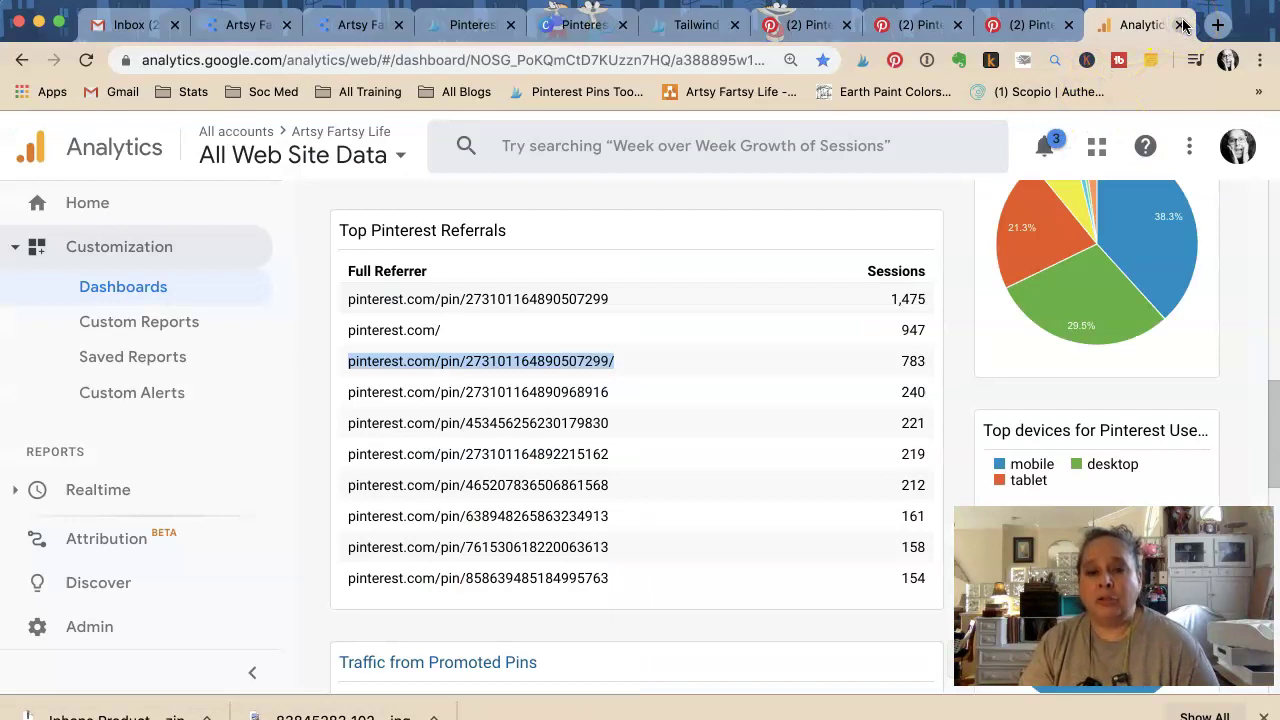
pyautogui.click(432, 482)
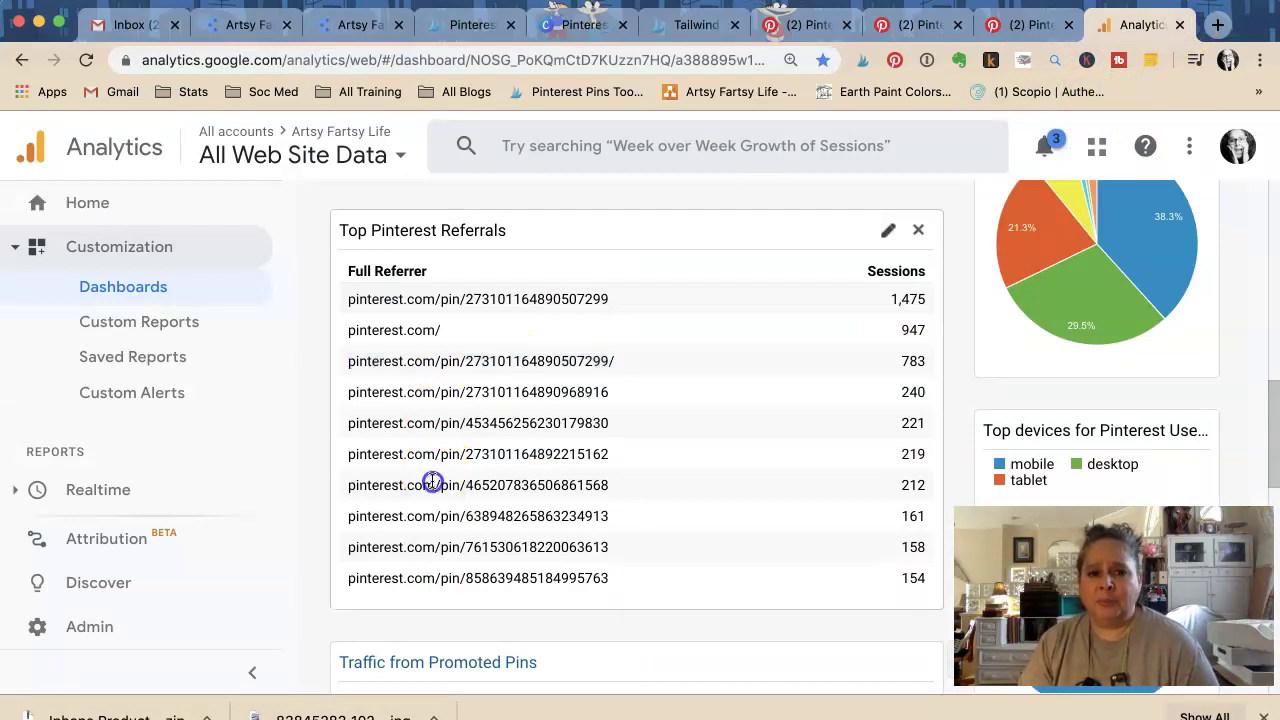
pyautogui.tripleClick(432, 482)
pyautogui.rightClick(432, 482)
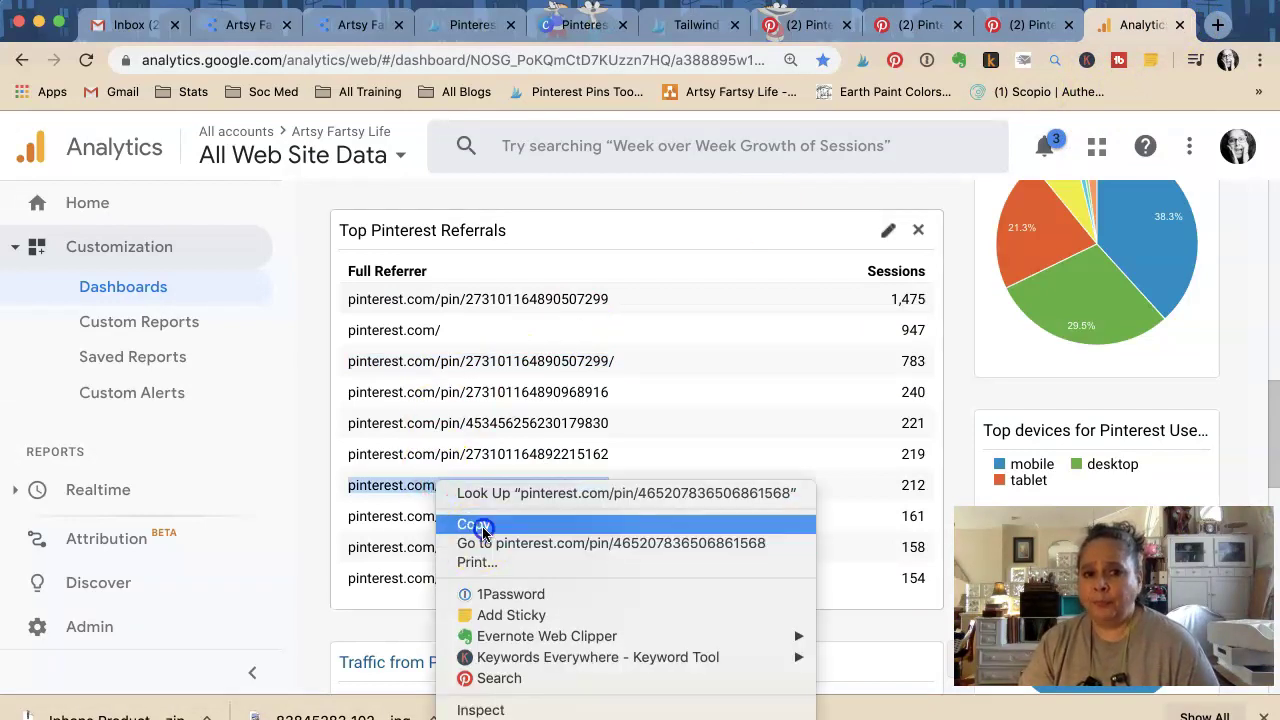
pyautogui.click(480, 523)
pyautogui.click(1217, 26)
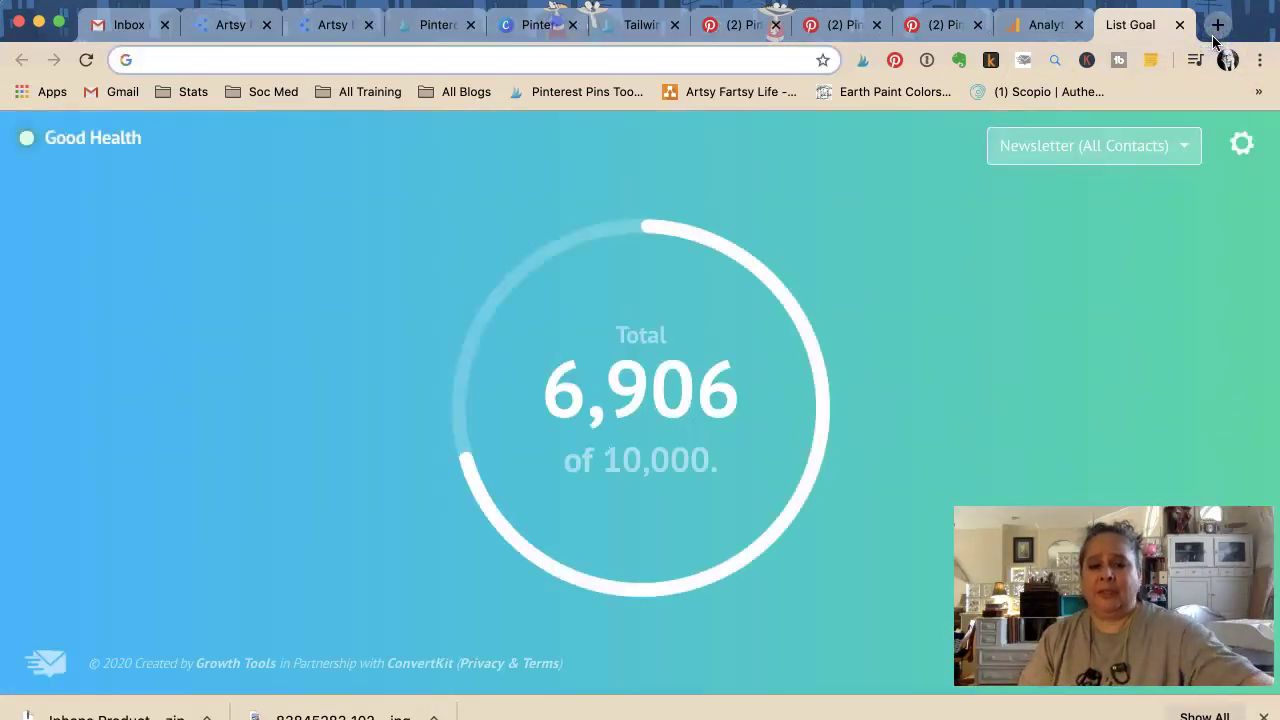
pyautogui.press('super+v')
pyautogui.press('Return')
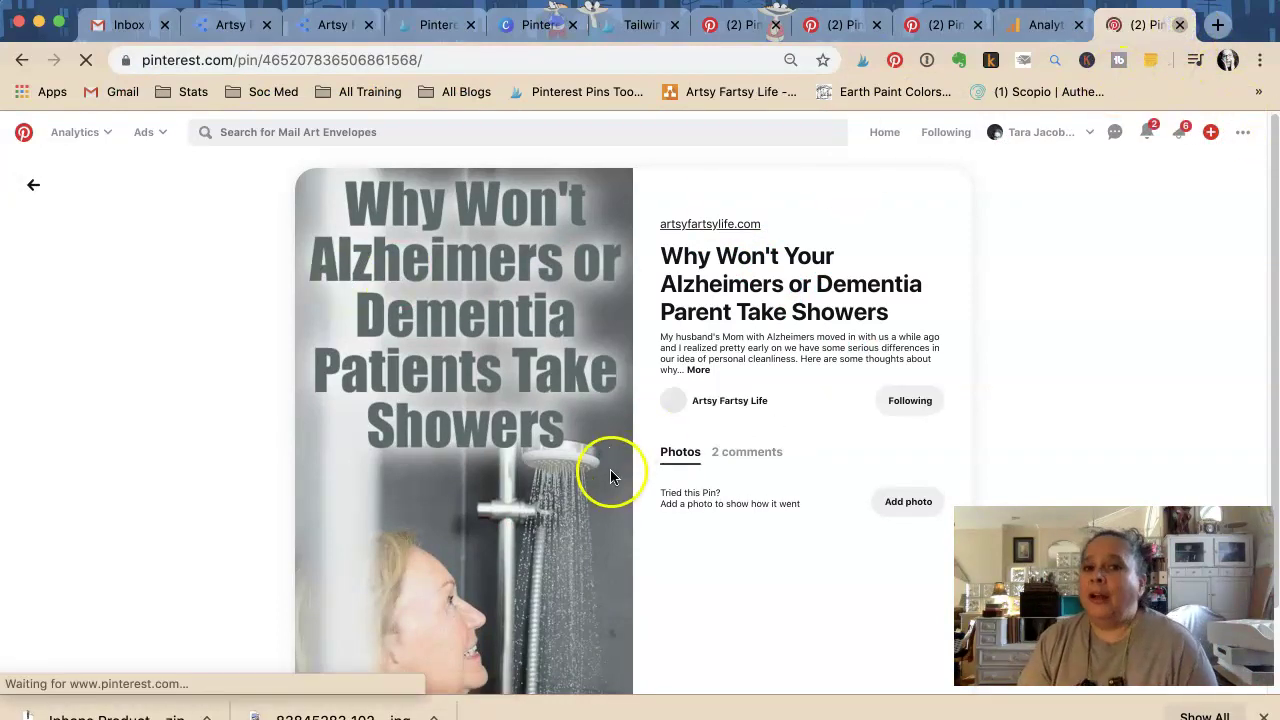
pyautogui.press('super+w')
pyautogui.tripleClick(555, 512)
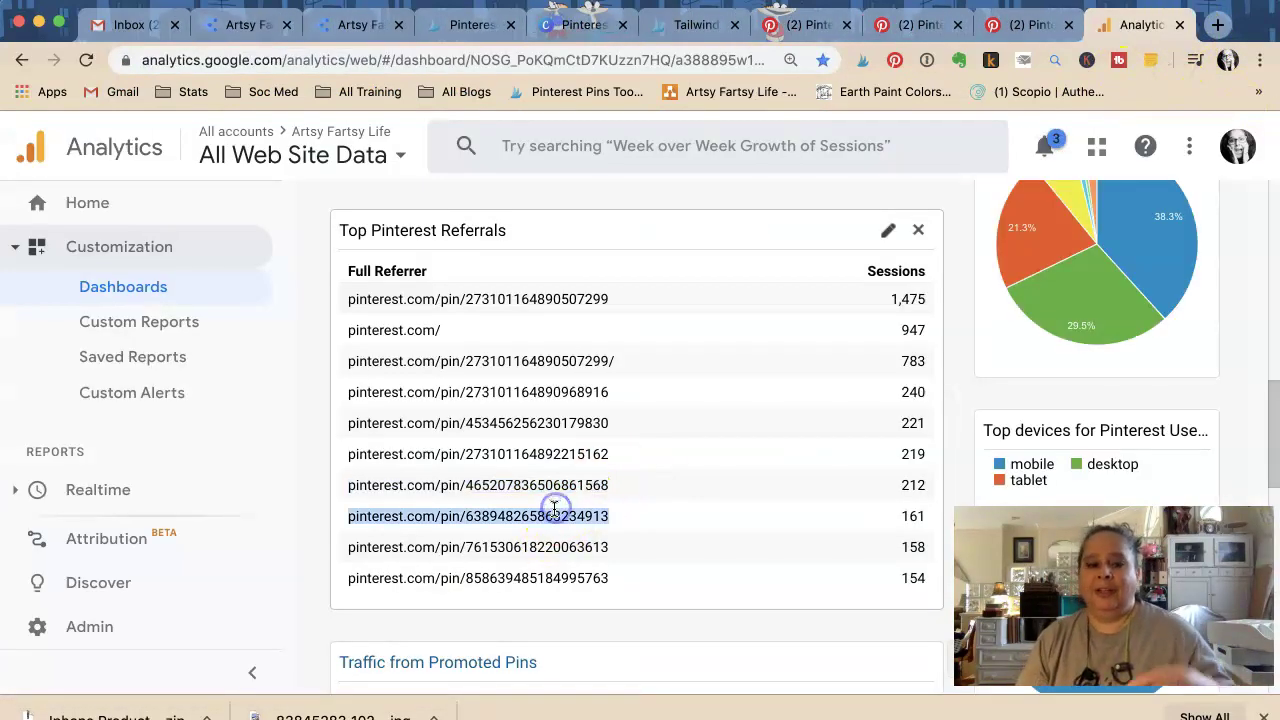
pyautogui.press('super+c')
pyautogui.click(1218, 24)
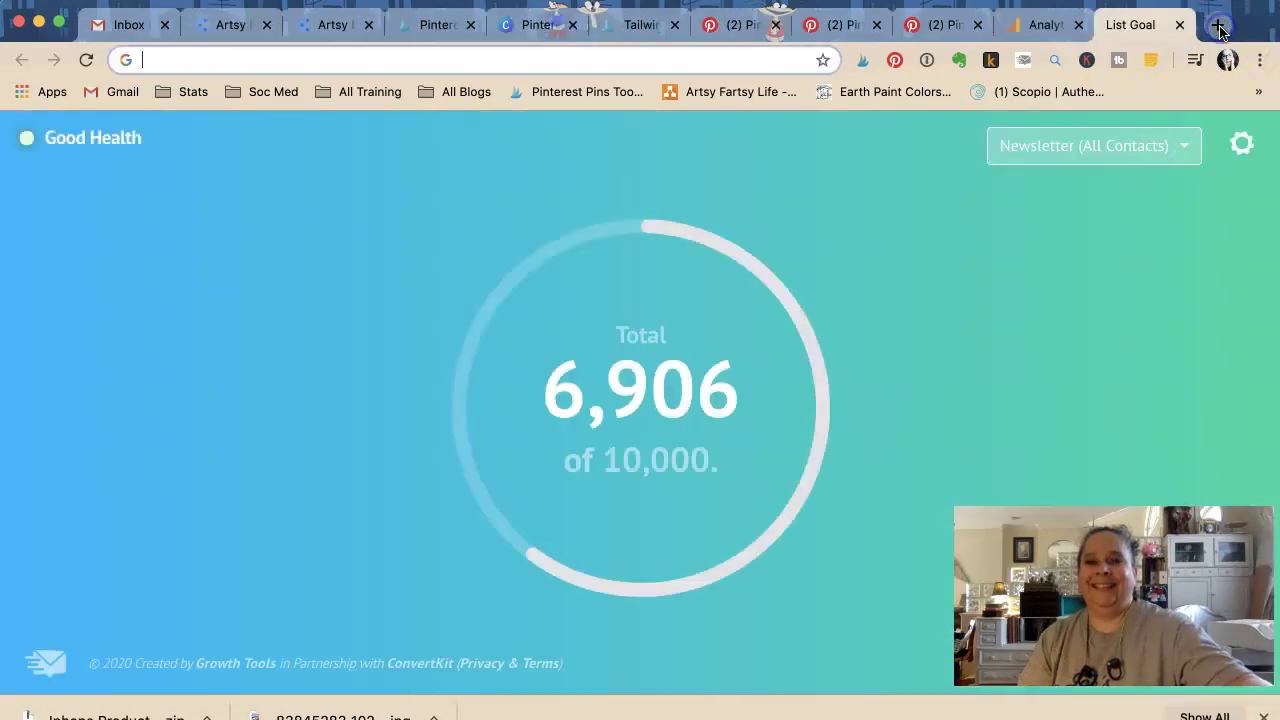
pyautogui.press('super+v')
pyautogui.press('Return')
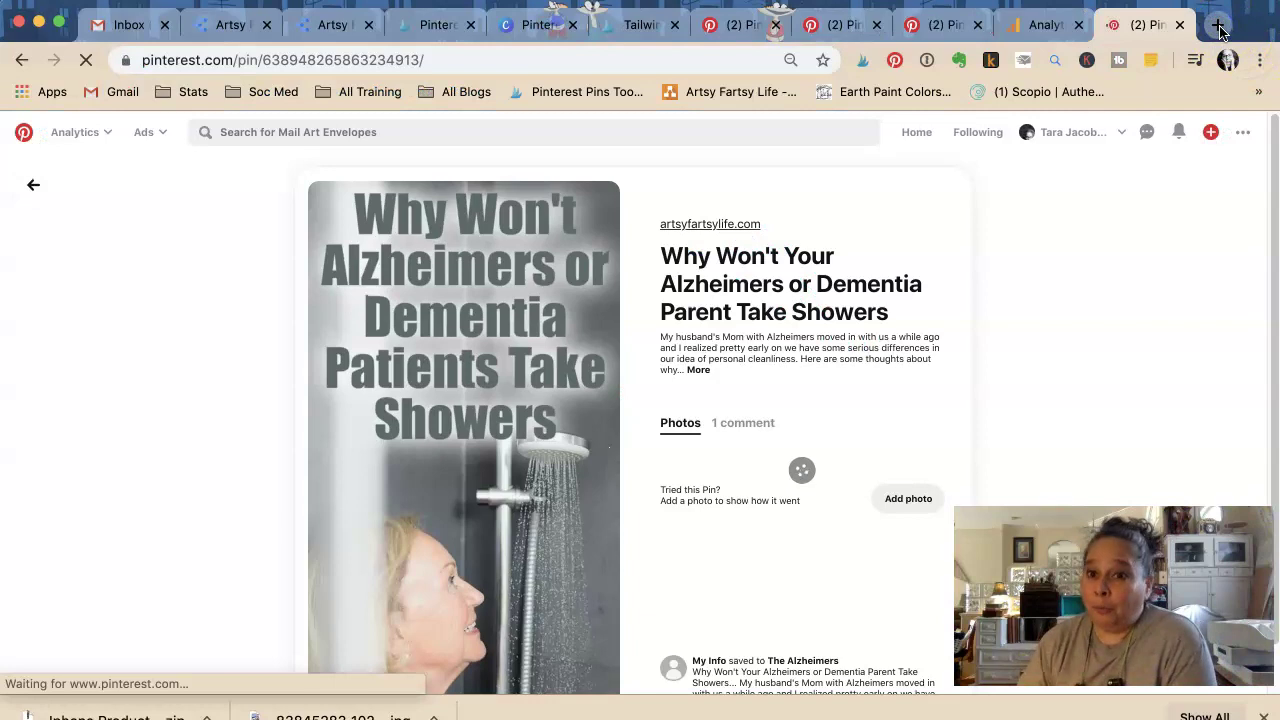
pyautogui.scroll(-3, 800, 414)
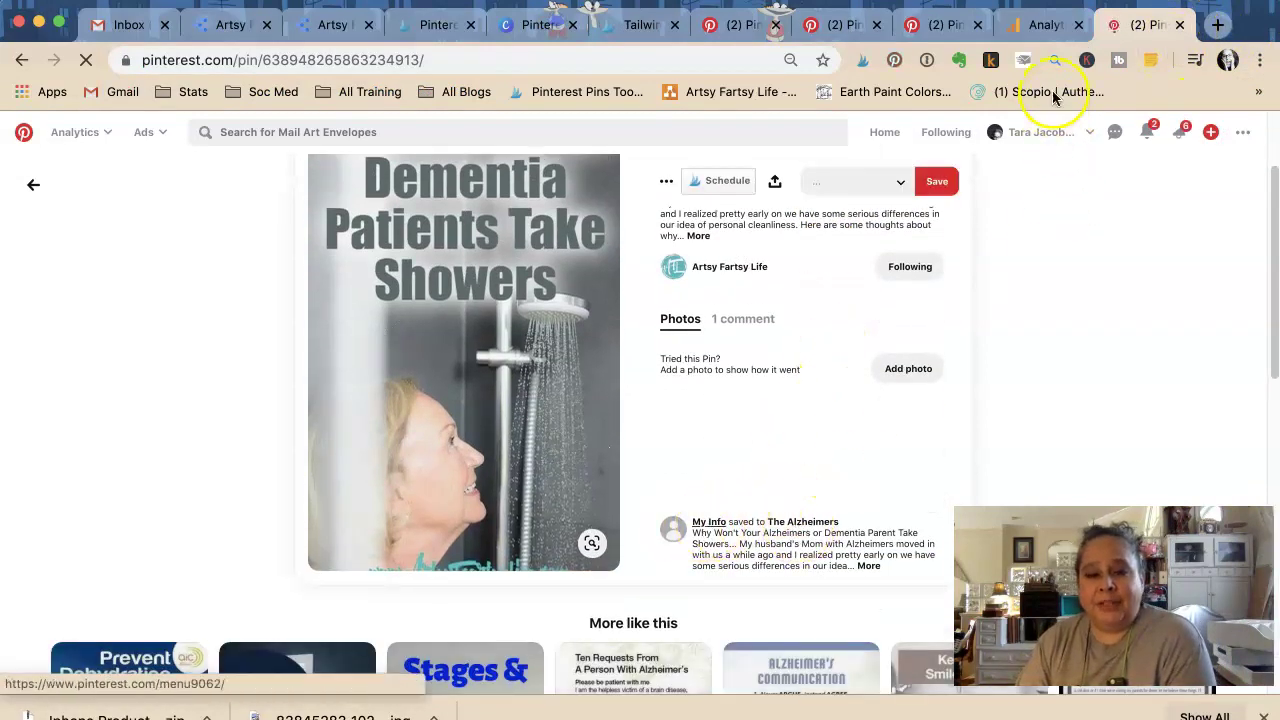
pyautogui.click(1181, 25)
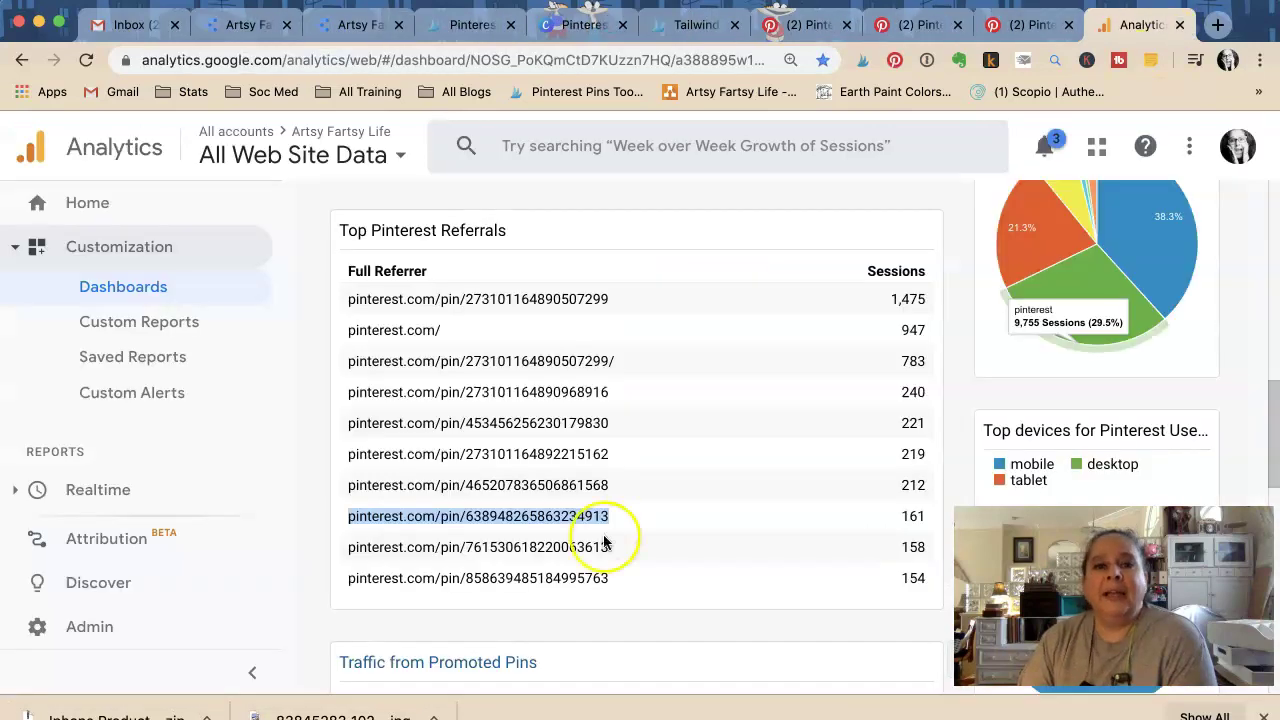
pyautogui.tripleClick(519, 547)
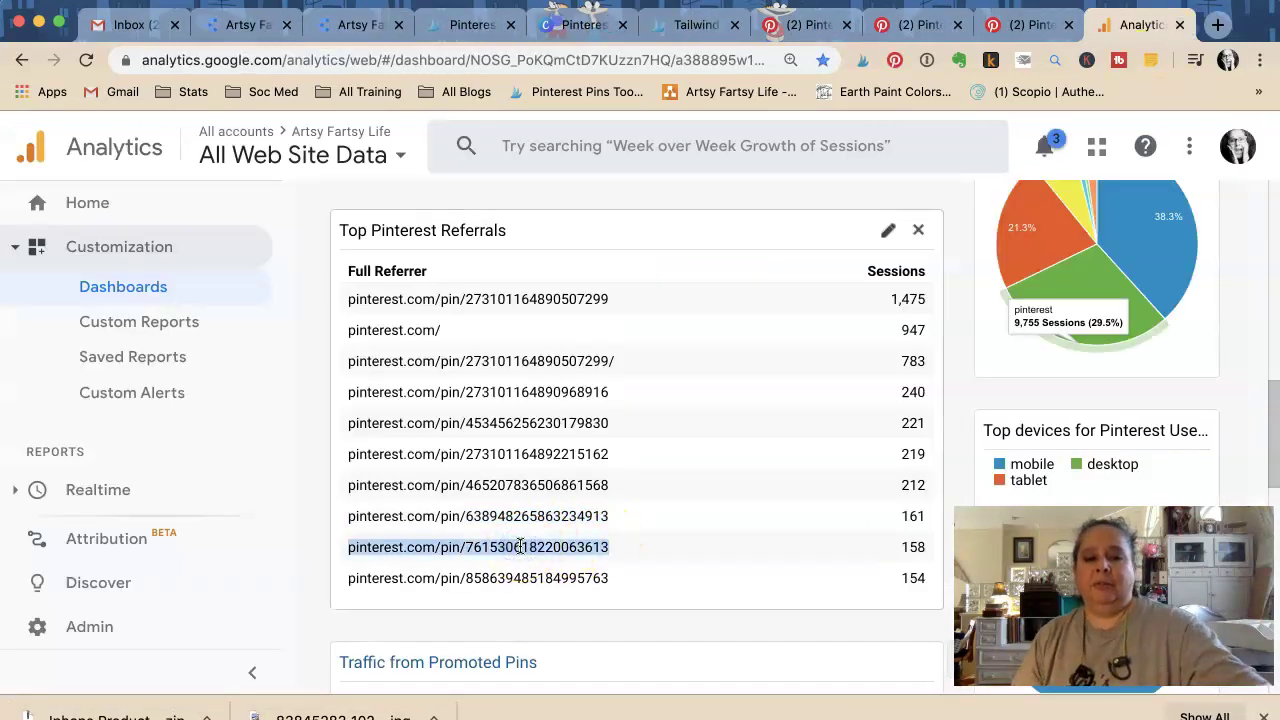
pyautogui.click(1215, 27)
pyautogui.hotkey('ctrl', 'v')
pyautogui.press('Return')
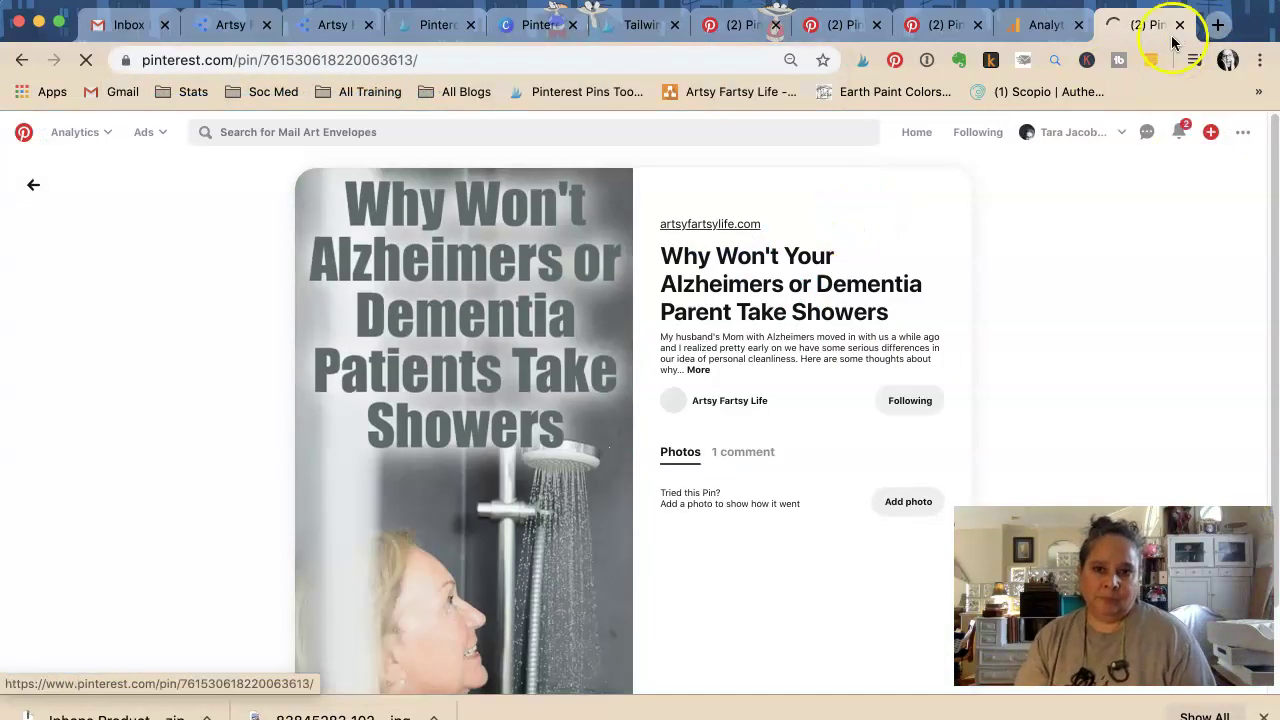
pyautogui.click(1180, 28)
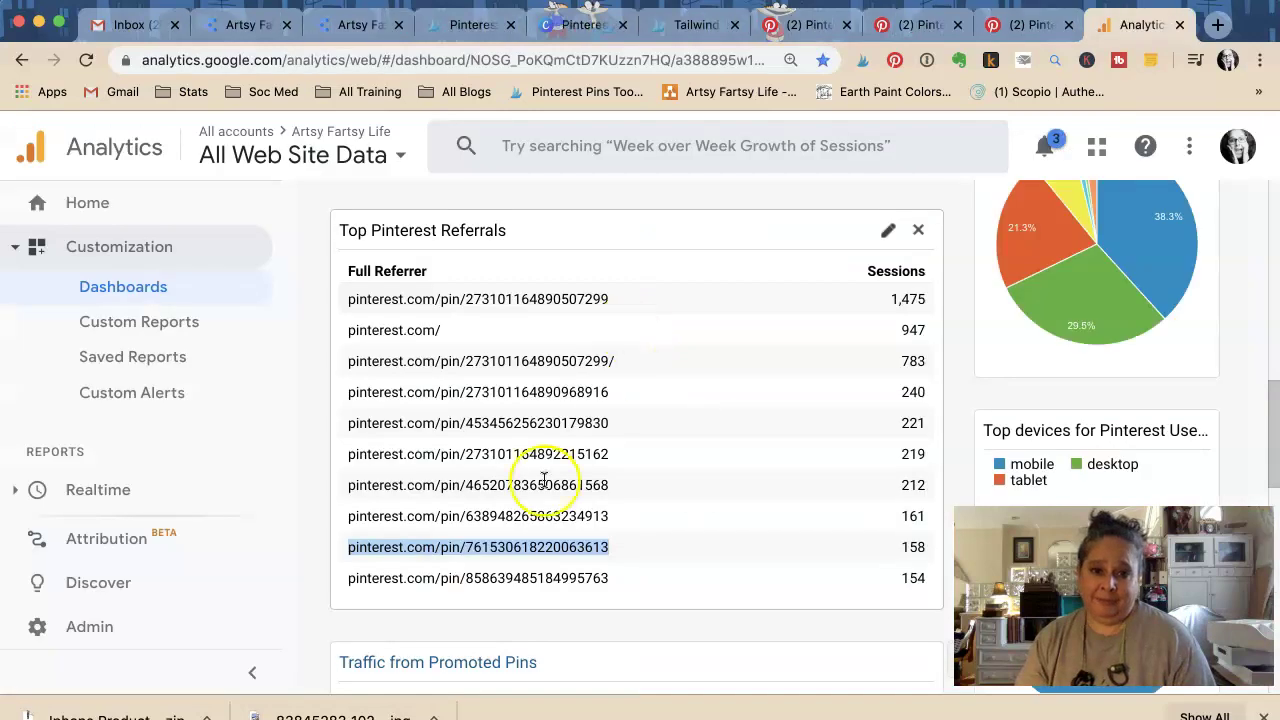
pyautogui.click(494, 573)
pyautogui.tripleClick(494, 573)
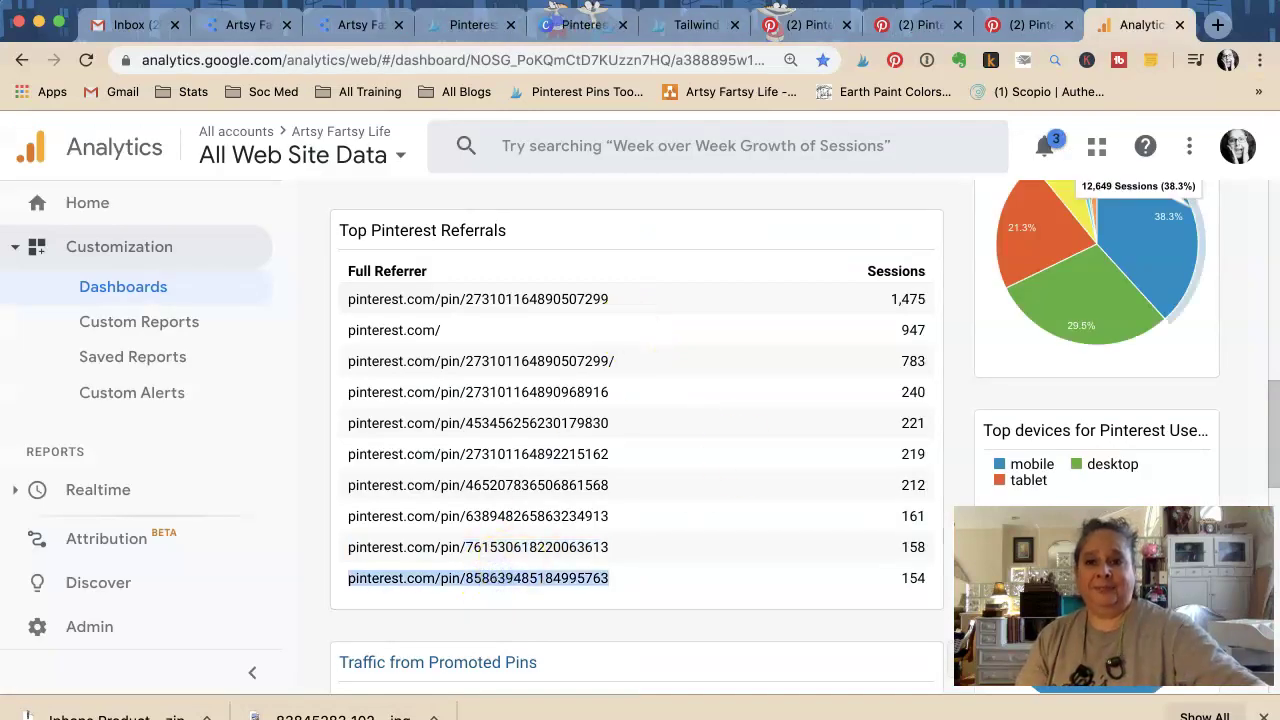
pyautogui.click(1220, 28)
pyautogui.press('super+v')
pyautogui.press('Return')
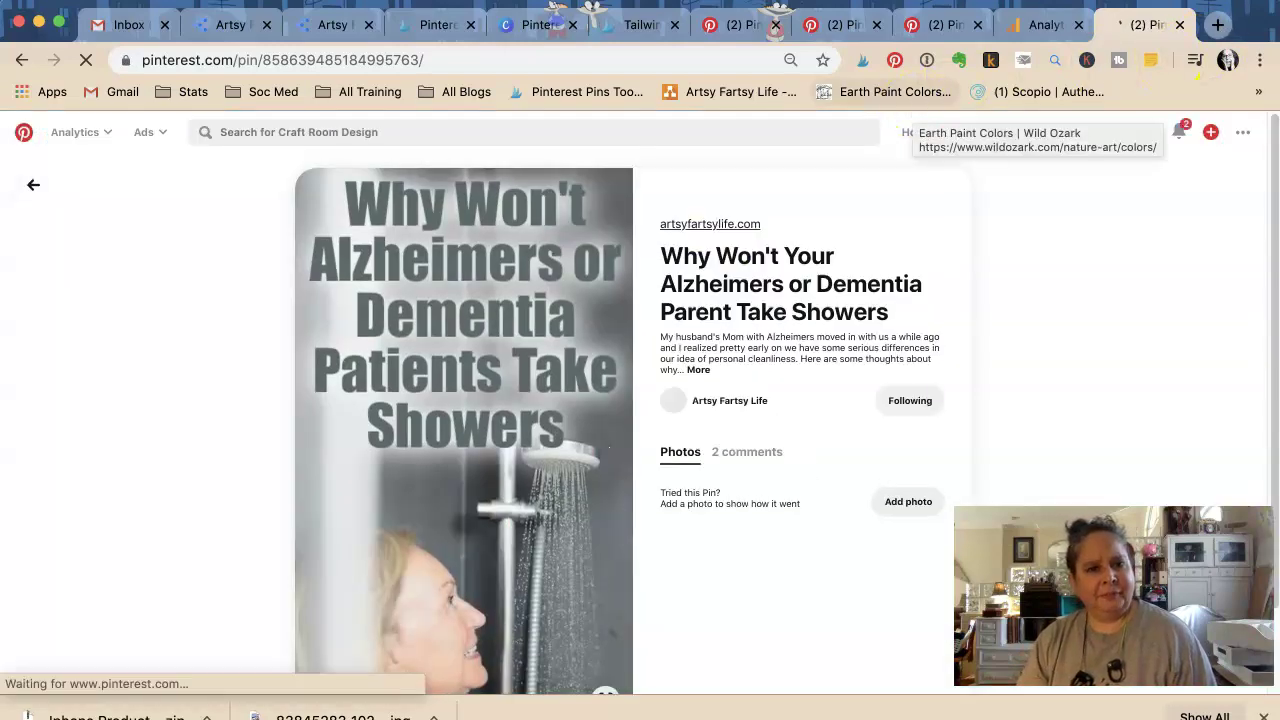
pyautogui.click(1042, 34)
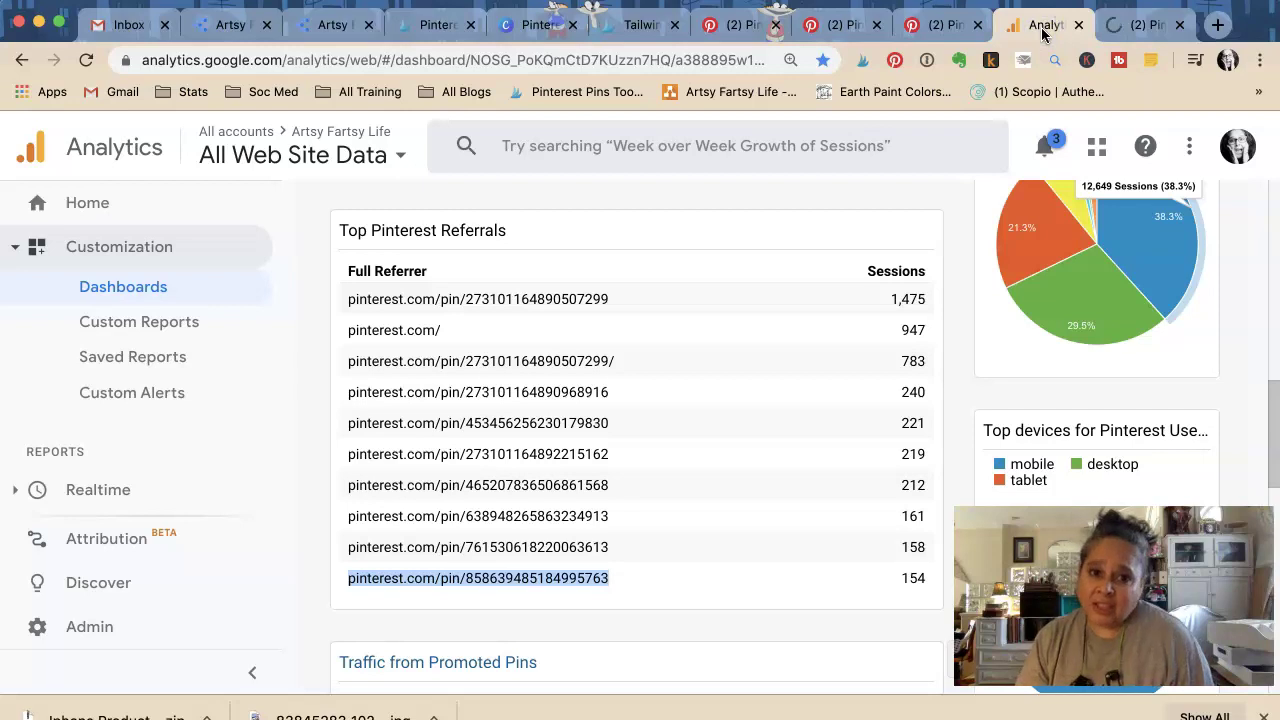
pyautogui.scroll(-1, 669, 457)
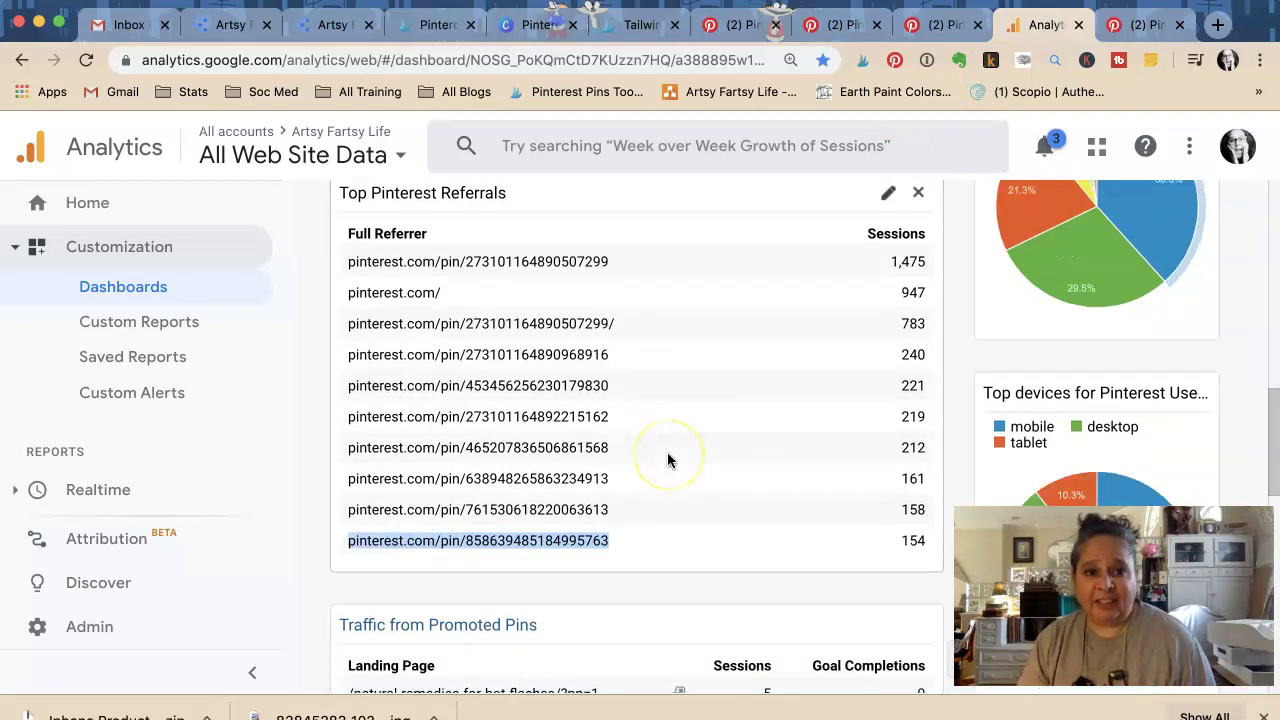
pyautogui.scroll(5, 667, 454)
pyautogui.scroll(-5, 667, 454)
pyautogui.scroll(-4, 668, 455)
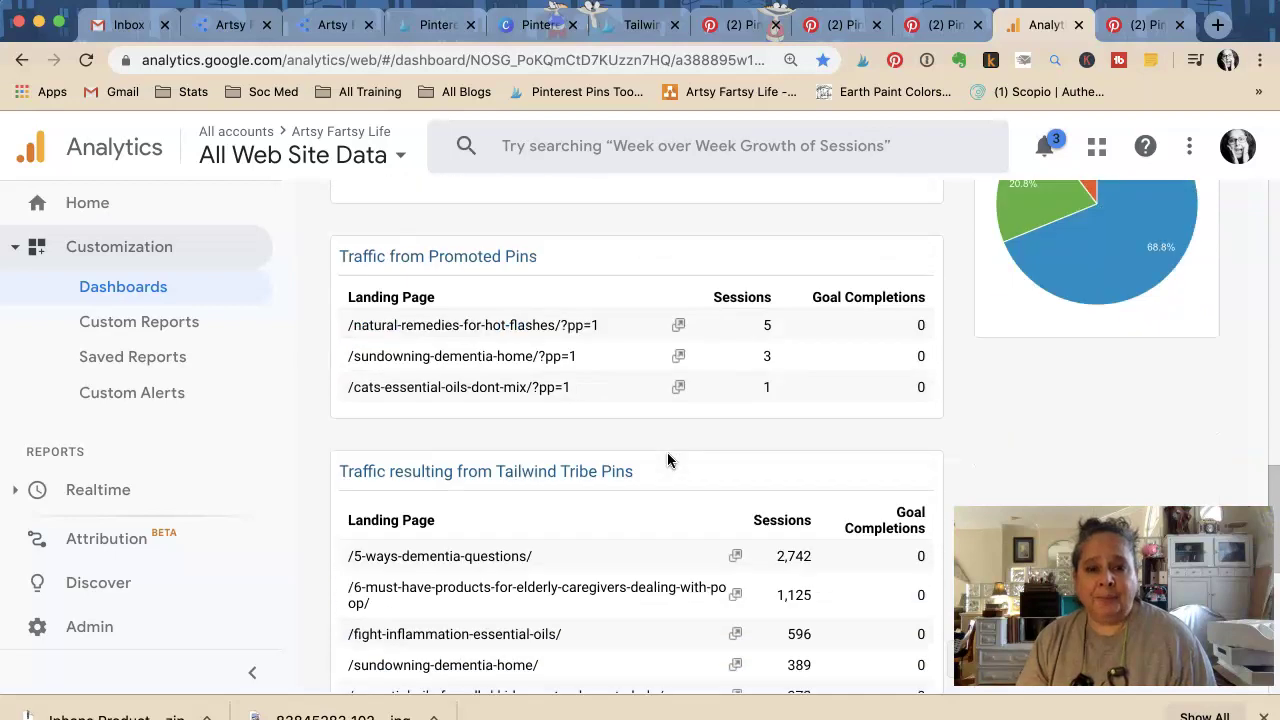
pyautogui.scroll(-1, 667, 452)
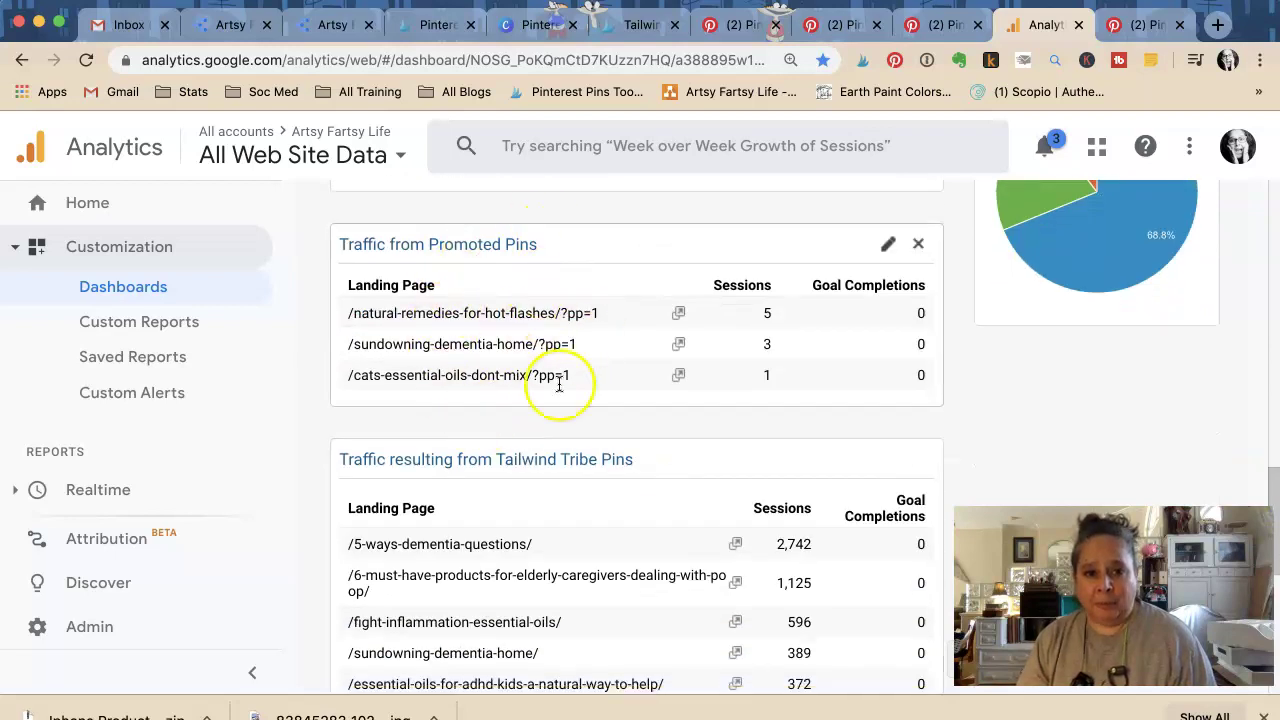
pyautogui.scroll(-3, 560, 450)
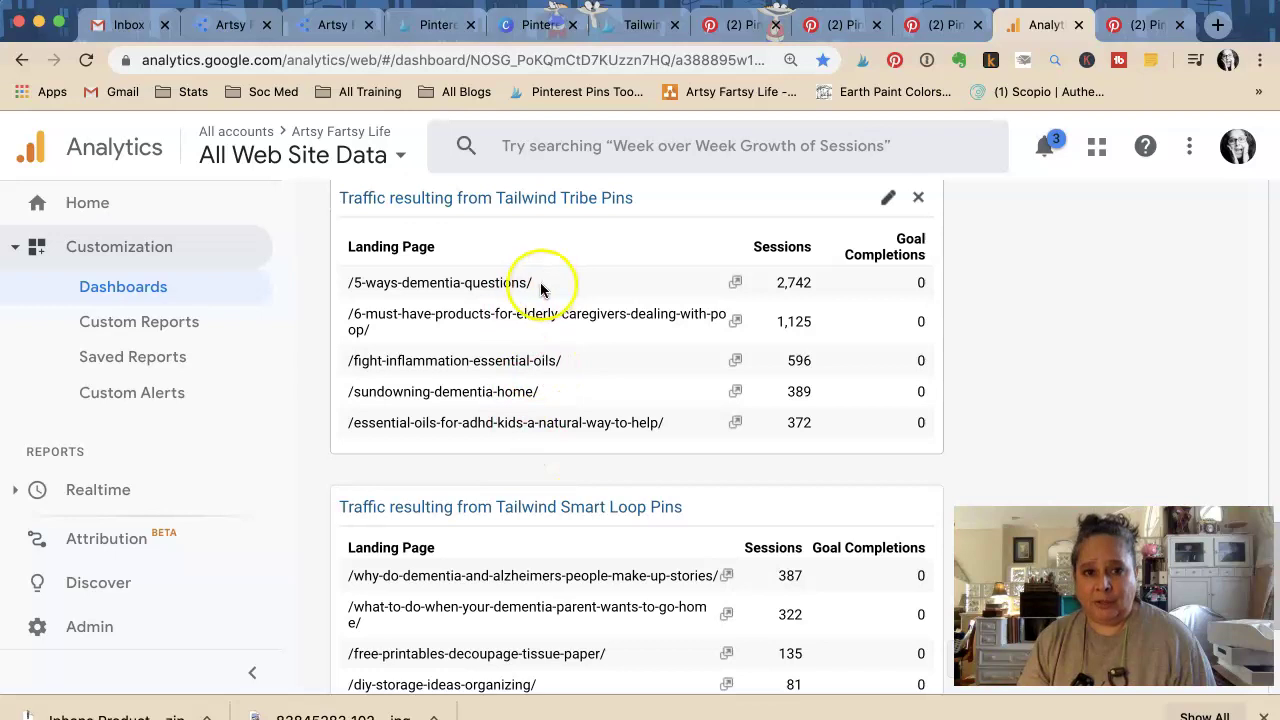
pyautogui.scroll(-1, 485, 450)
pyautogui.scroll(-3, 485, 455)
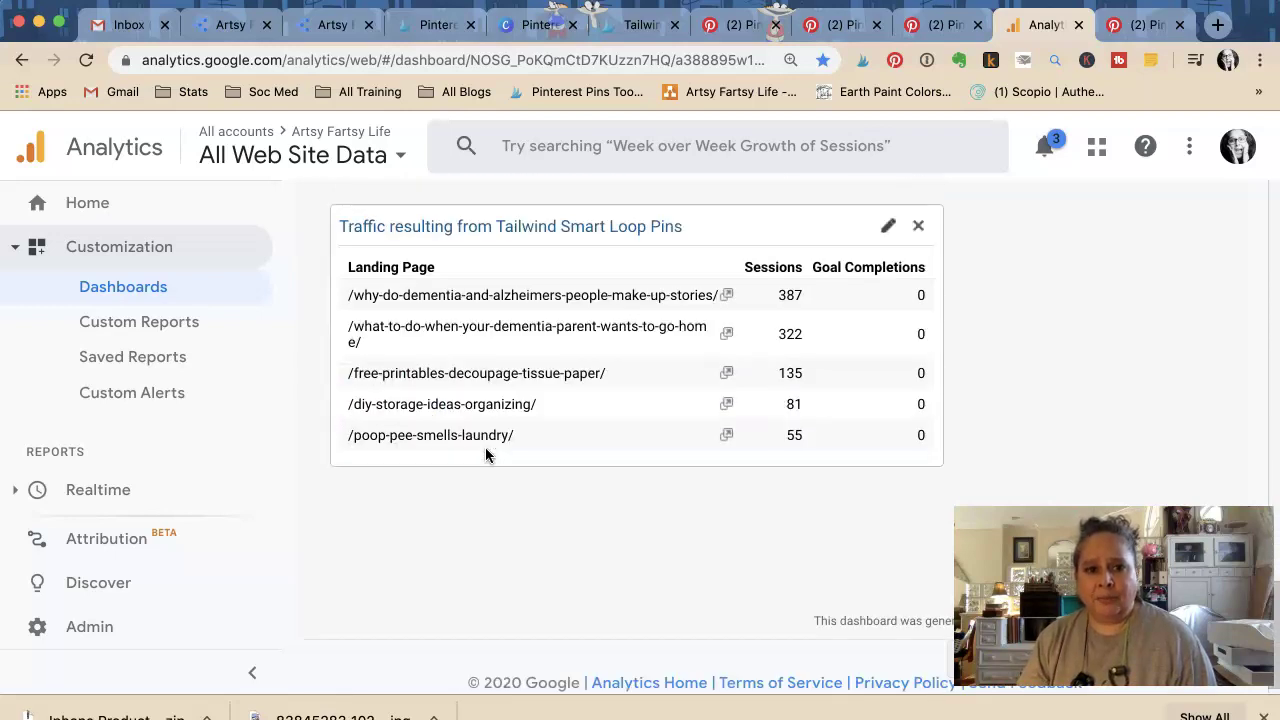
pyautogui.scroll(15, 485, 447)
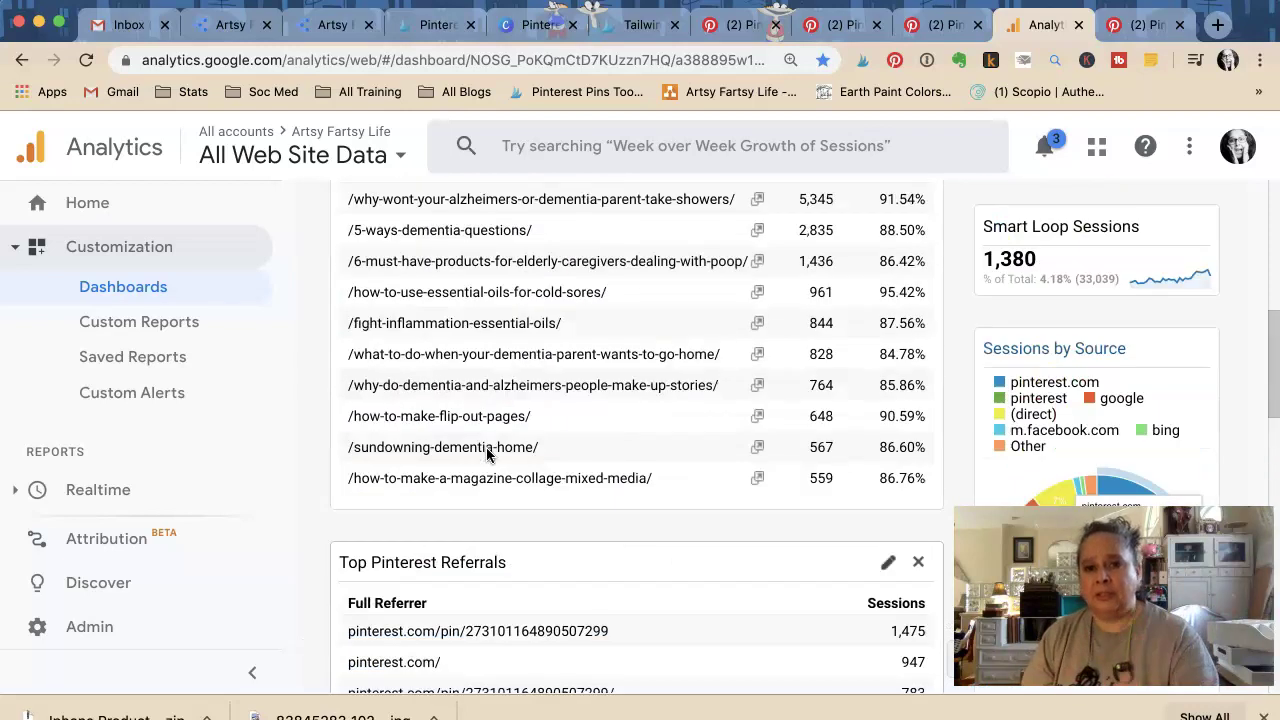
pyautogui.scroll(7, 487, 450)
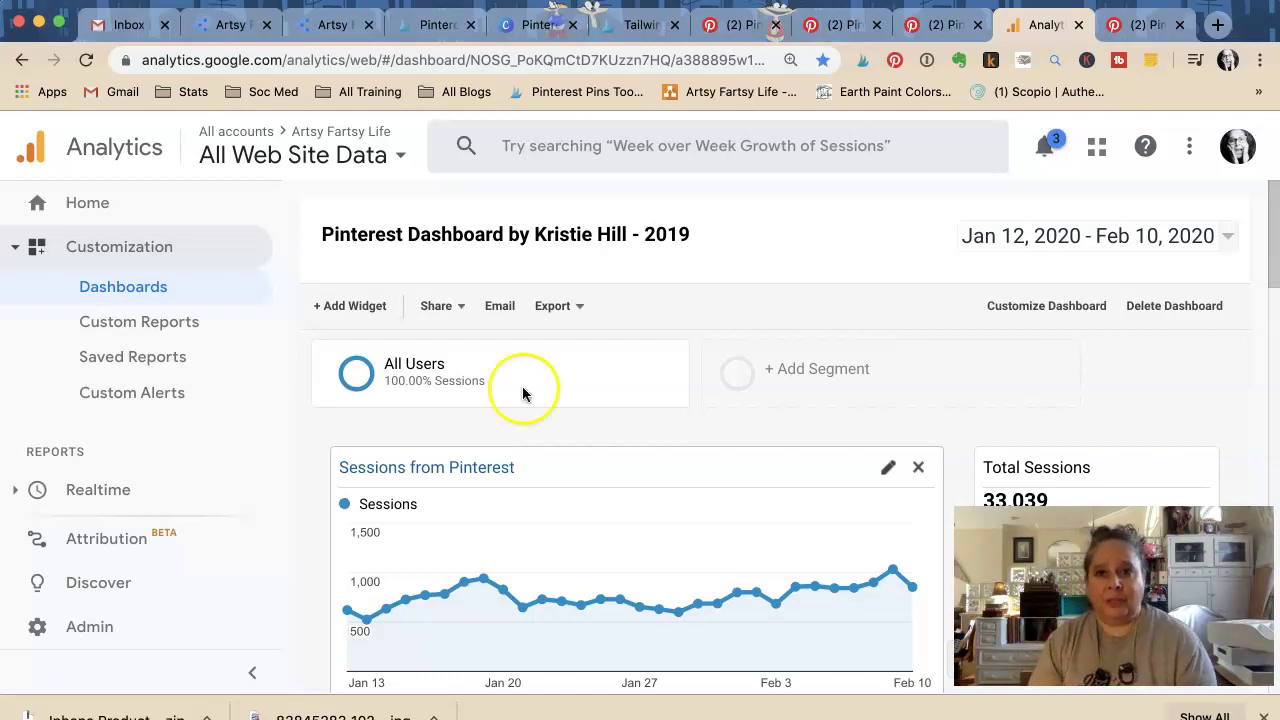
# - Close the Analytics dashboard, both pin pages and the scheduled pins tab
pyautogui.click(1077, 25)
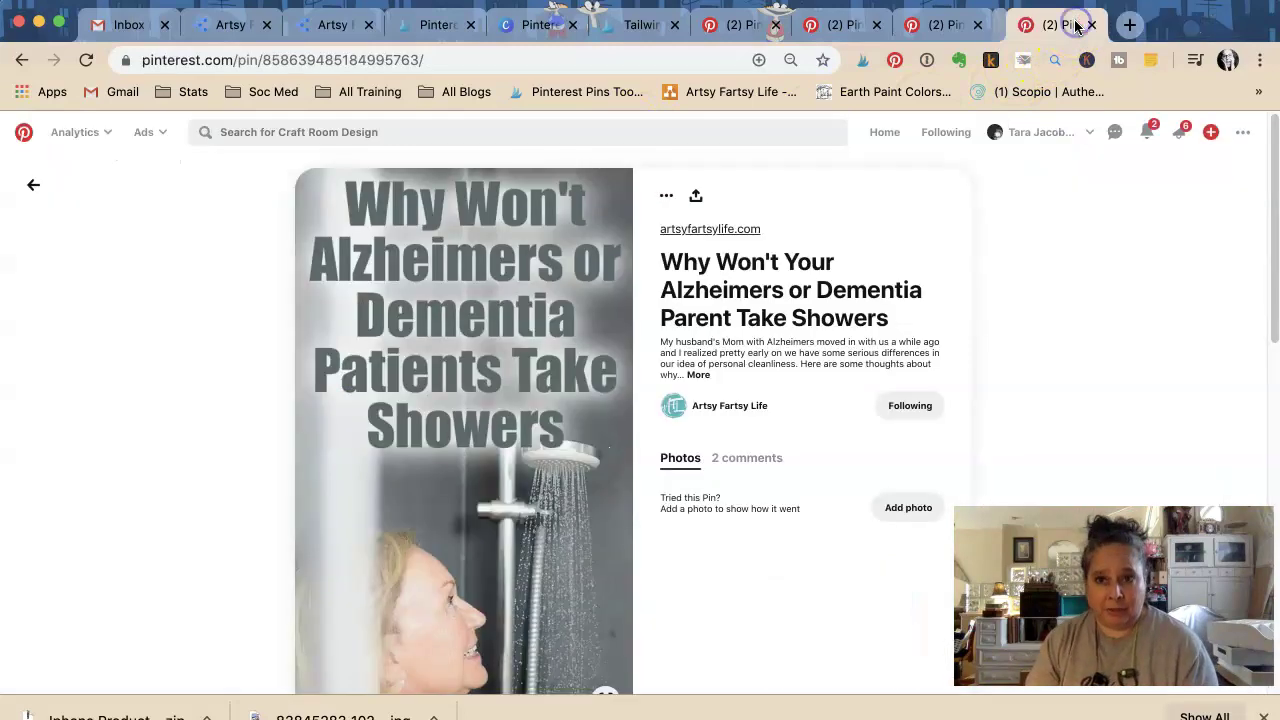
pyautogui.click(1077, 25)
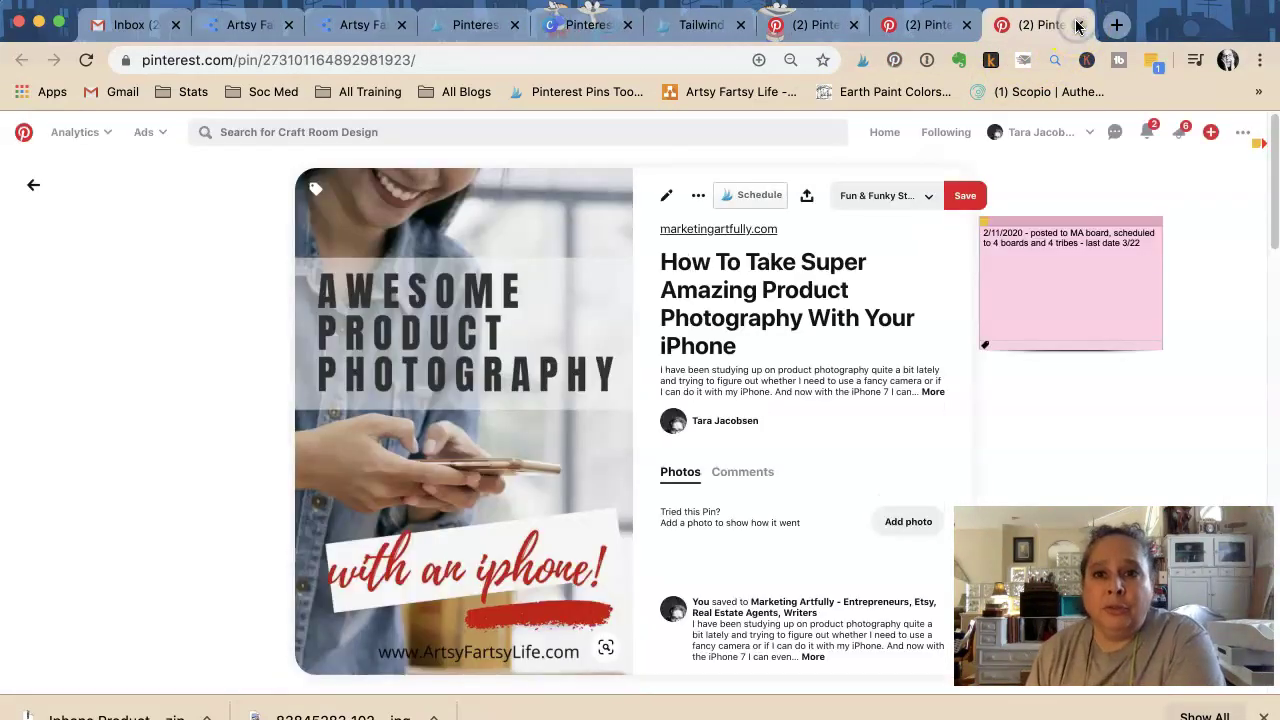
pyautogui.click(1077, 25)
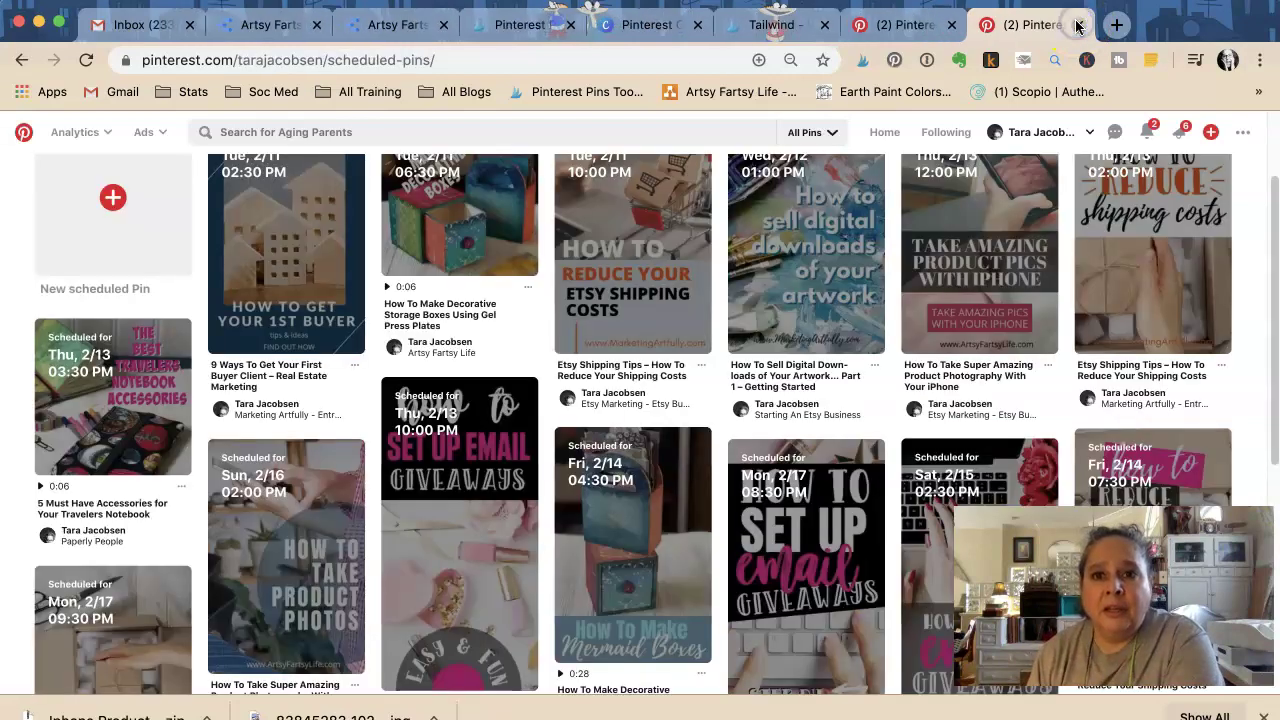
pyautogui.click(1077, 25)
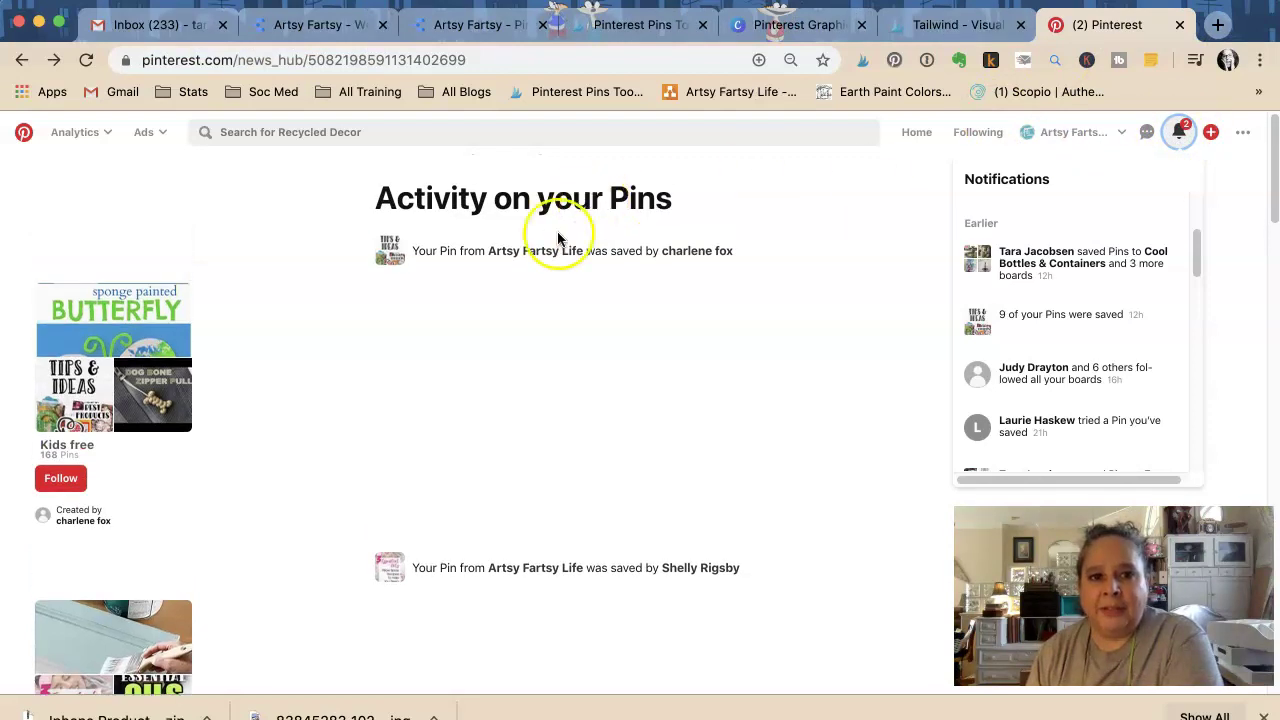
# - Open the What is Decoupage? pin from Activity on your Pins in a new tab
pyautogui.rightClick(391, 252)
pyautogui.click(422, 266)
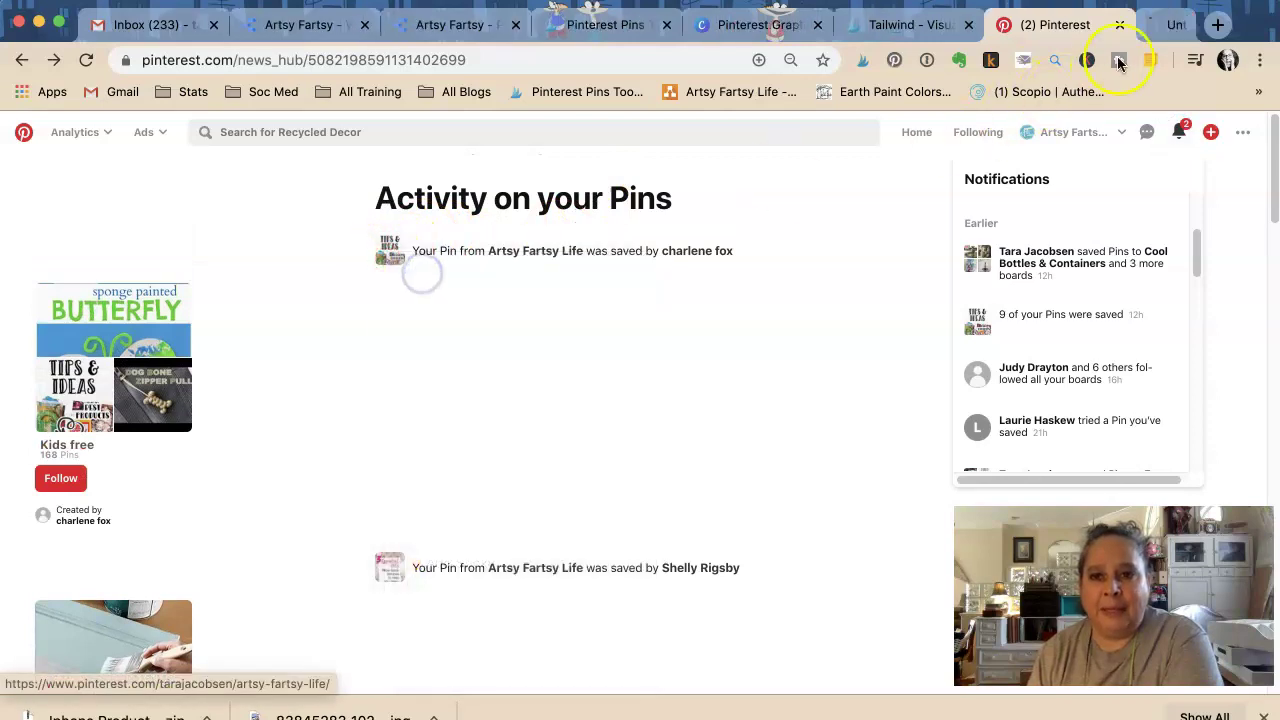
pyautogui.click(1106, 27)
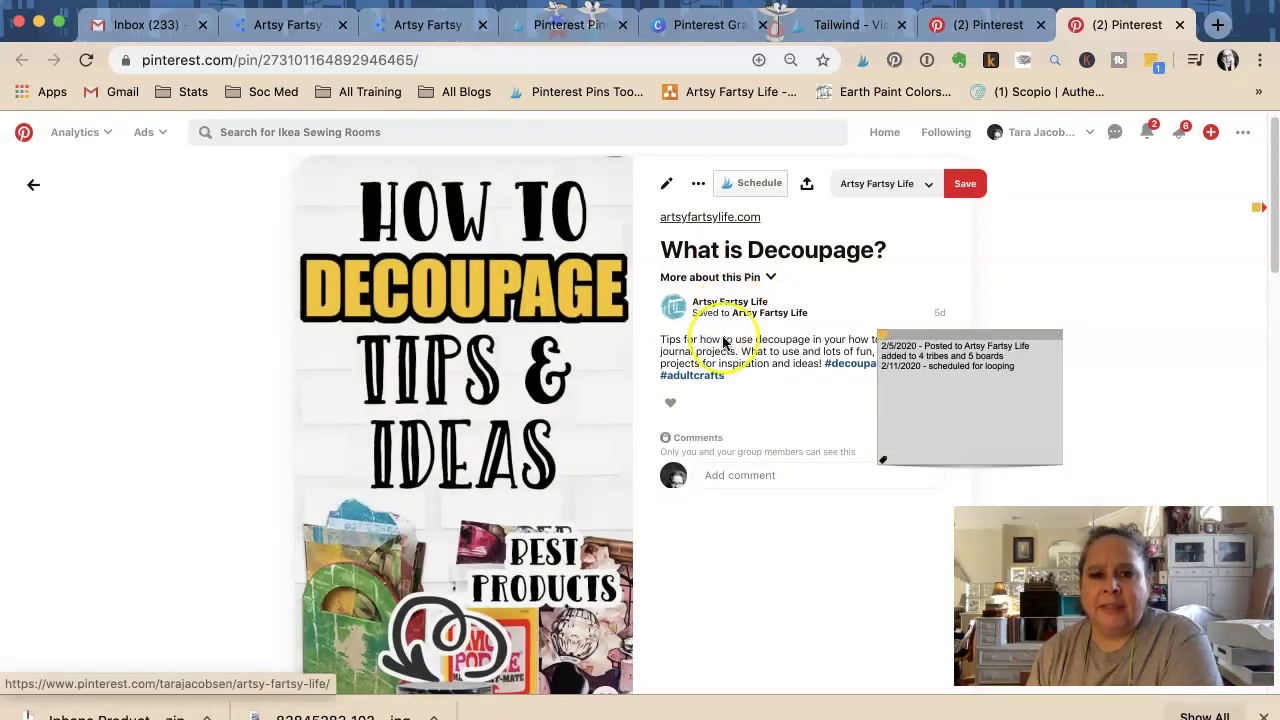
pyautogui.scroll(-3, 716, 380)
pyautogui.scroll(3, 721, 388)
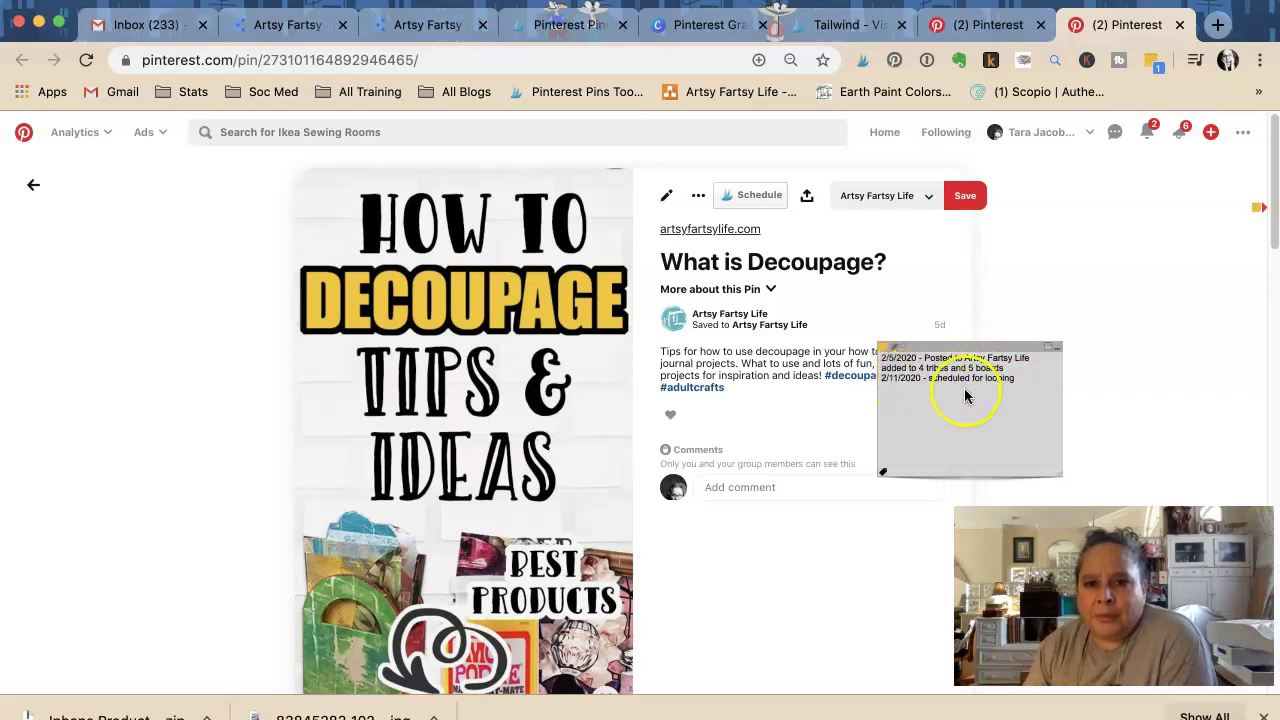
# - Return to the What is Decoupage? pin and switch to the Artsy Fartsy Life account
pyautogui.click(1043, 250)
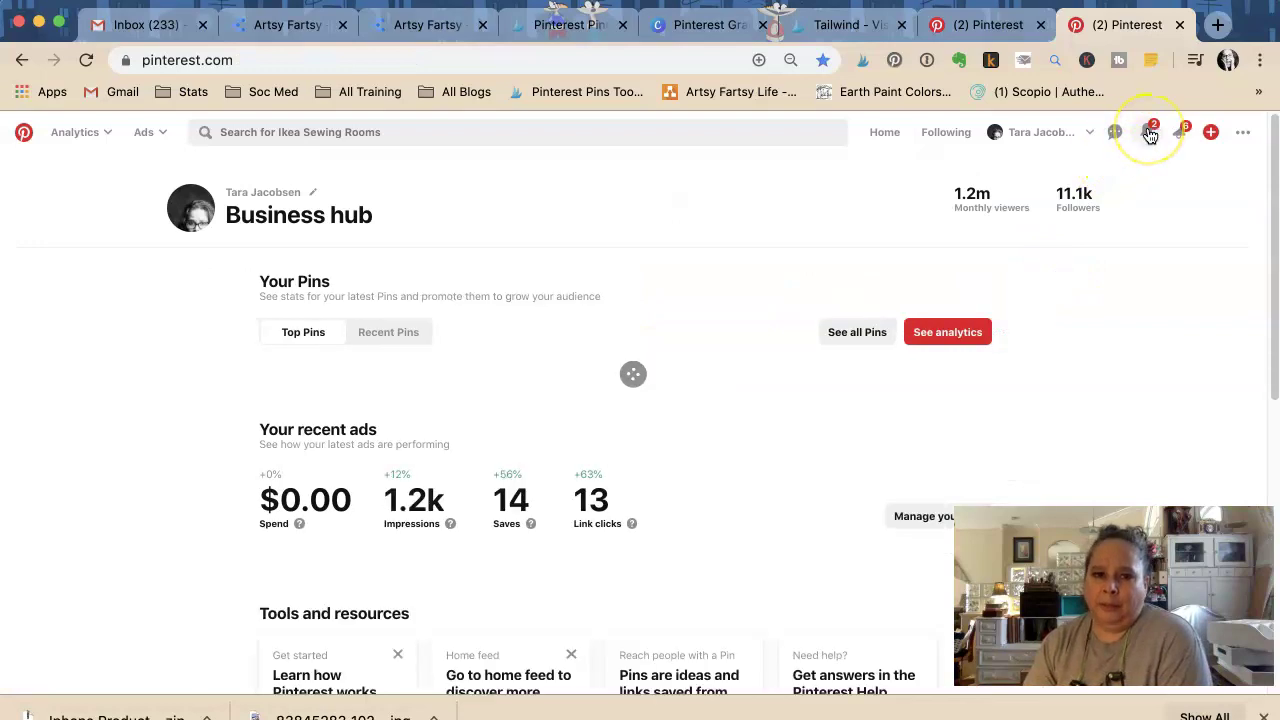
pyautogui.rightClick(762, 255)
pyautogui.click(790, 257)
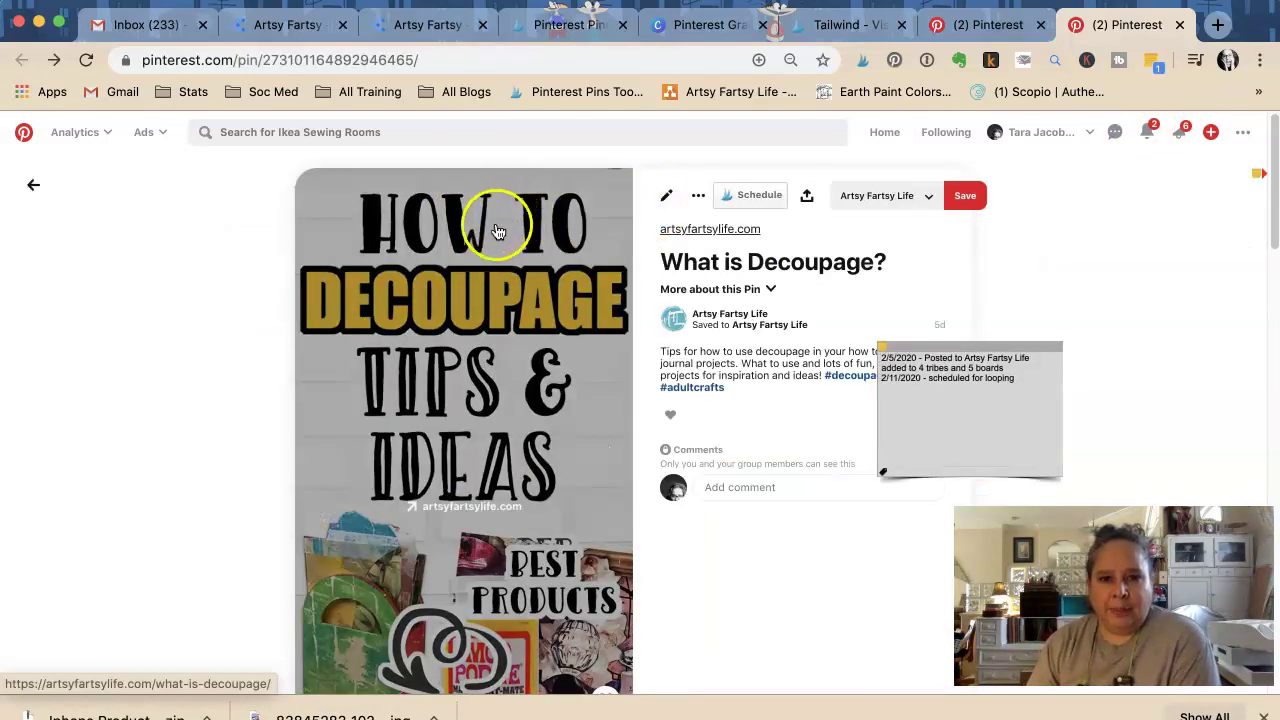
pyautogui.click(1021, 141)
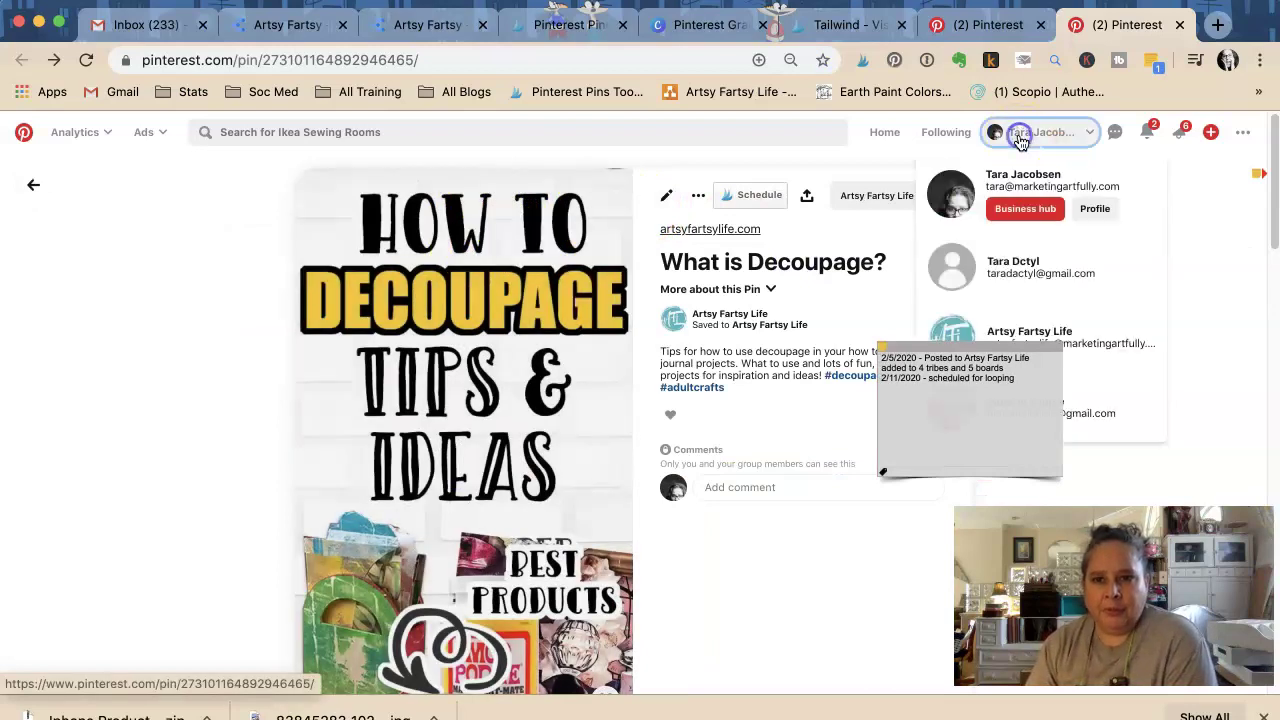
pyautogui.click(1021, 320)
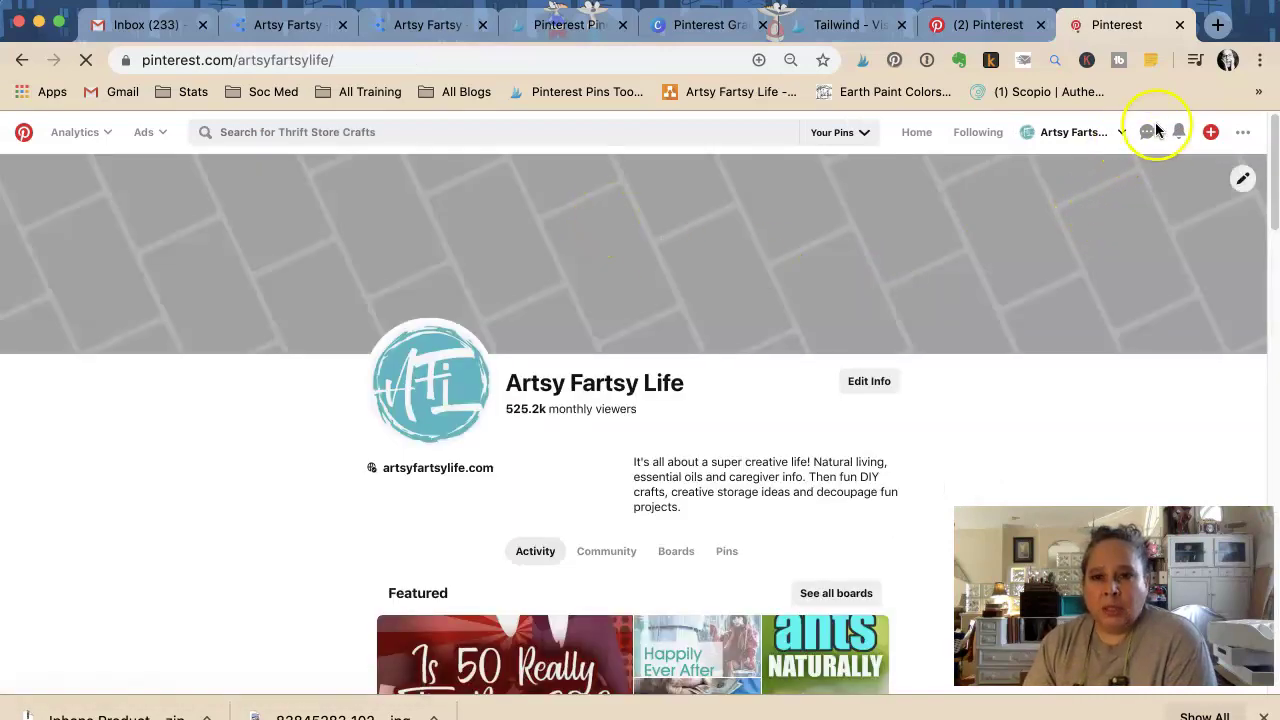
# - Open the notification about 2 pins saved to see the activity page
pyautogui.click(1176, 135)
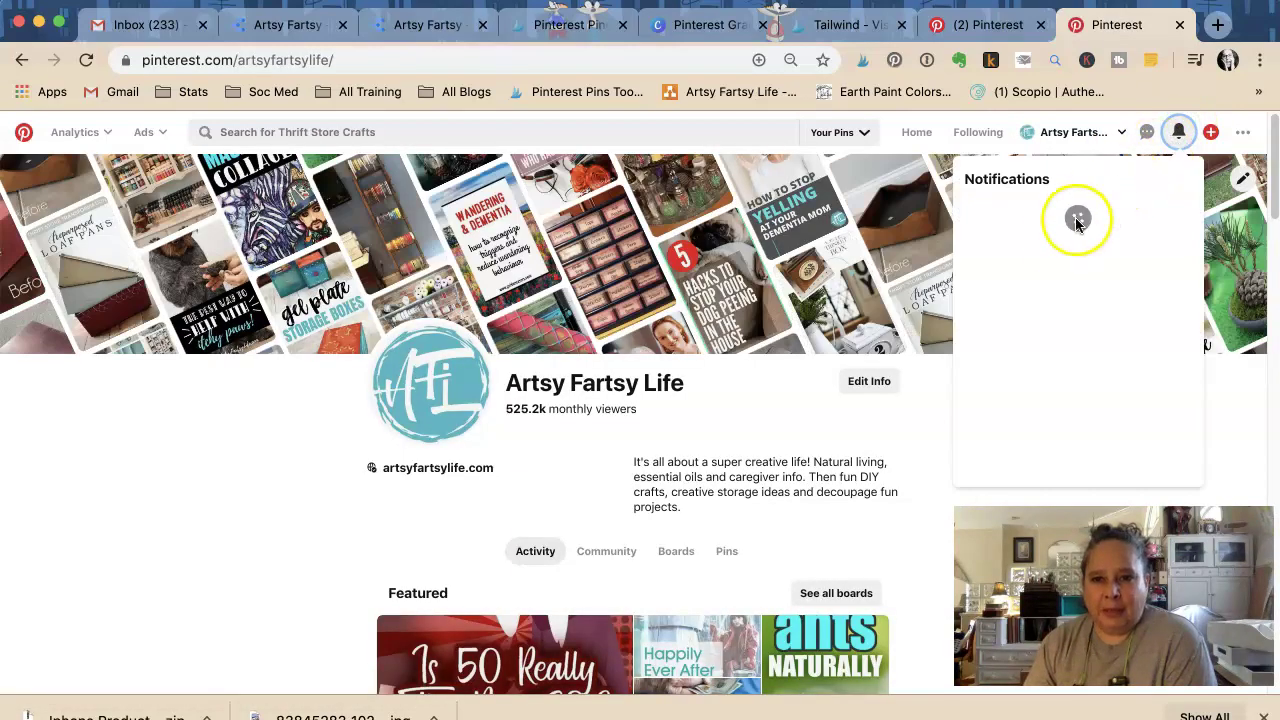
pyautogui.scroll(-3, 1057, 370)
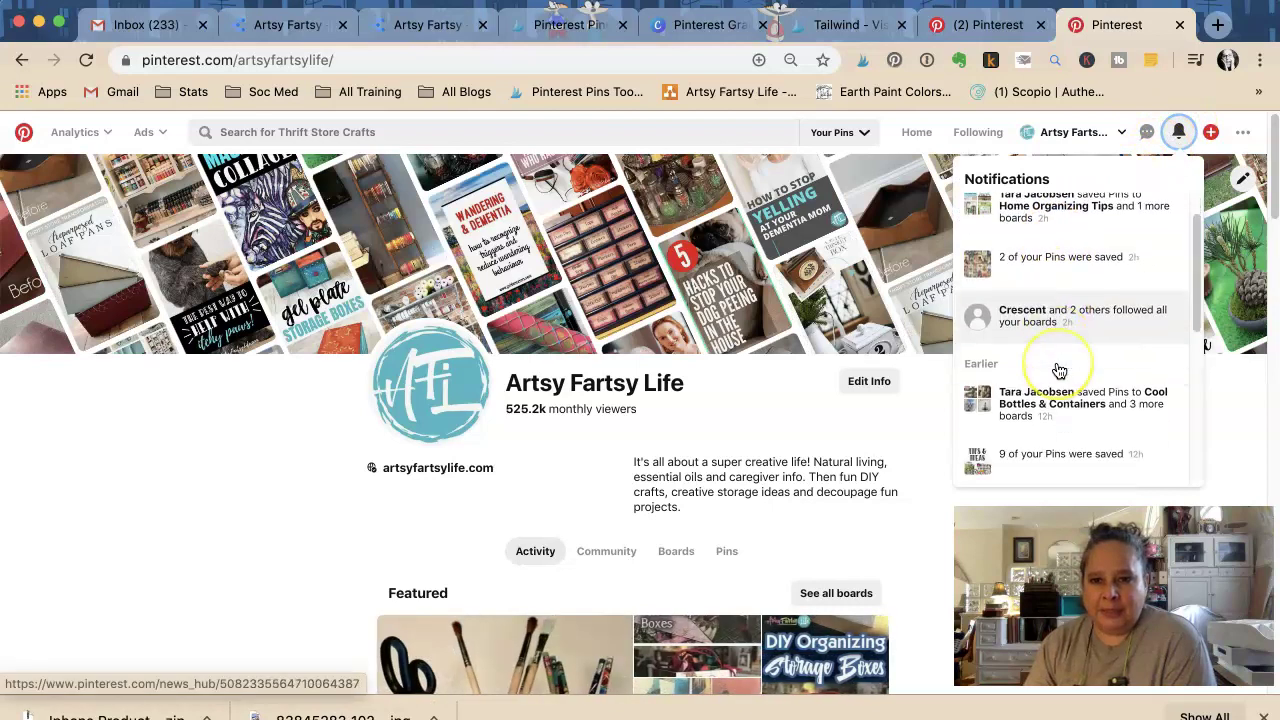
pyautogui.click(1055, 370)
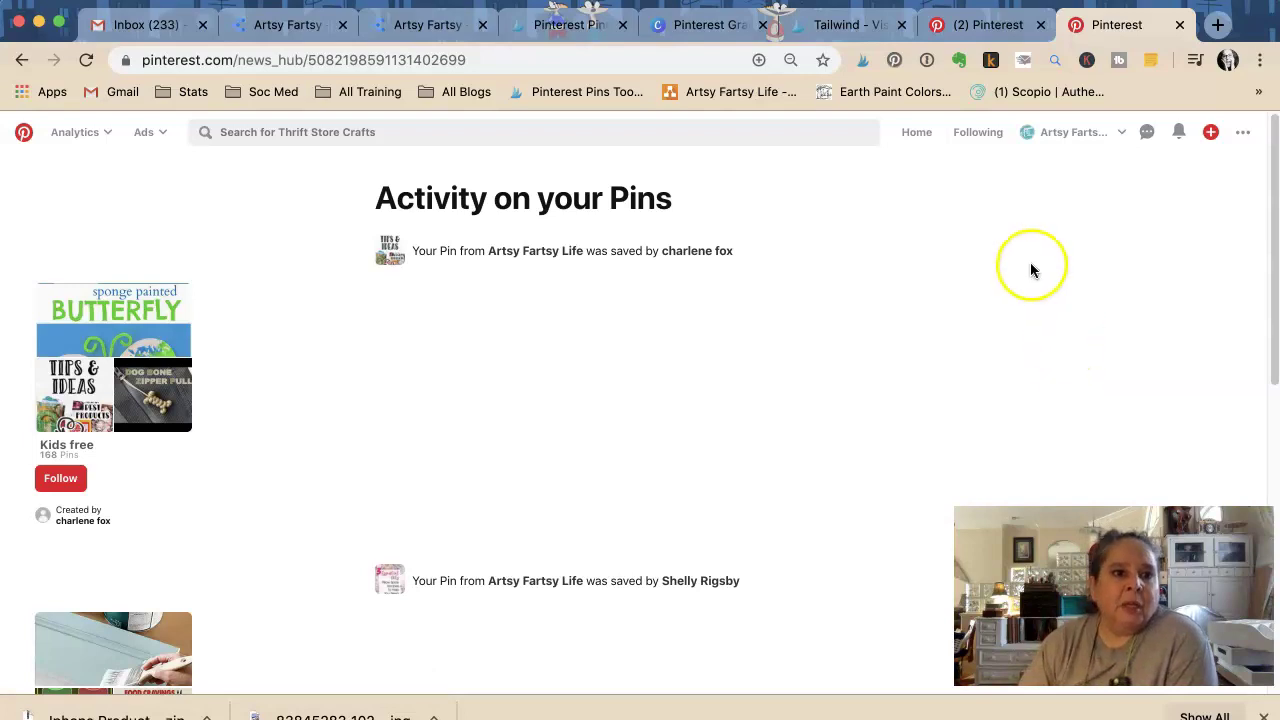
# - Open the saved What is Decoupage? pin in a separate browser window
pyautogui.rightClick(377, 253)
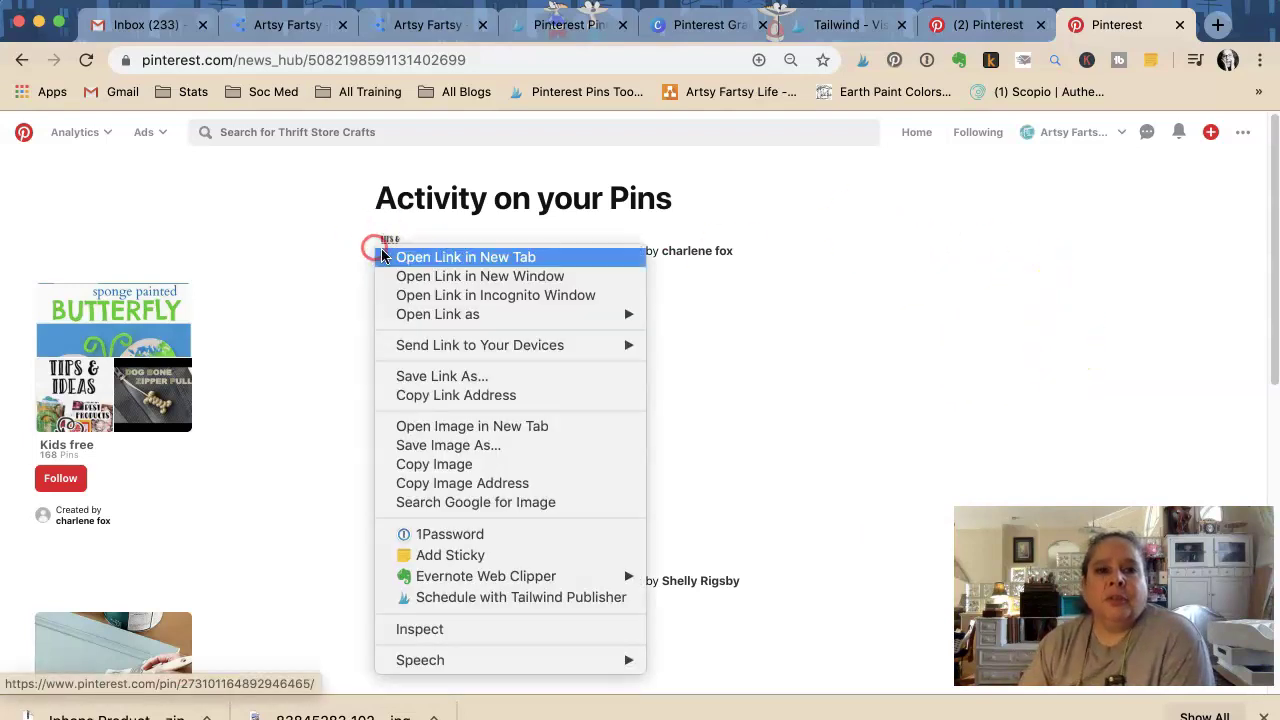
pyautogui.click(465, 273)
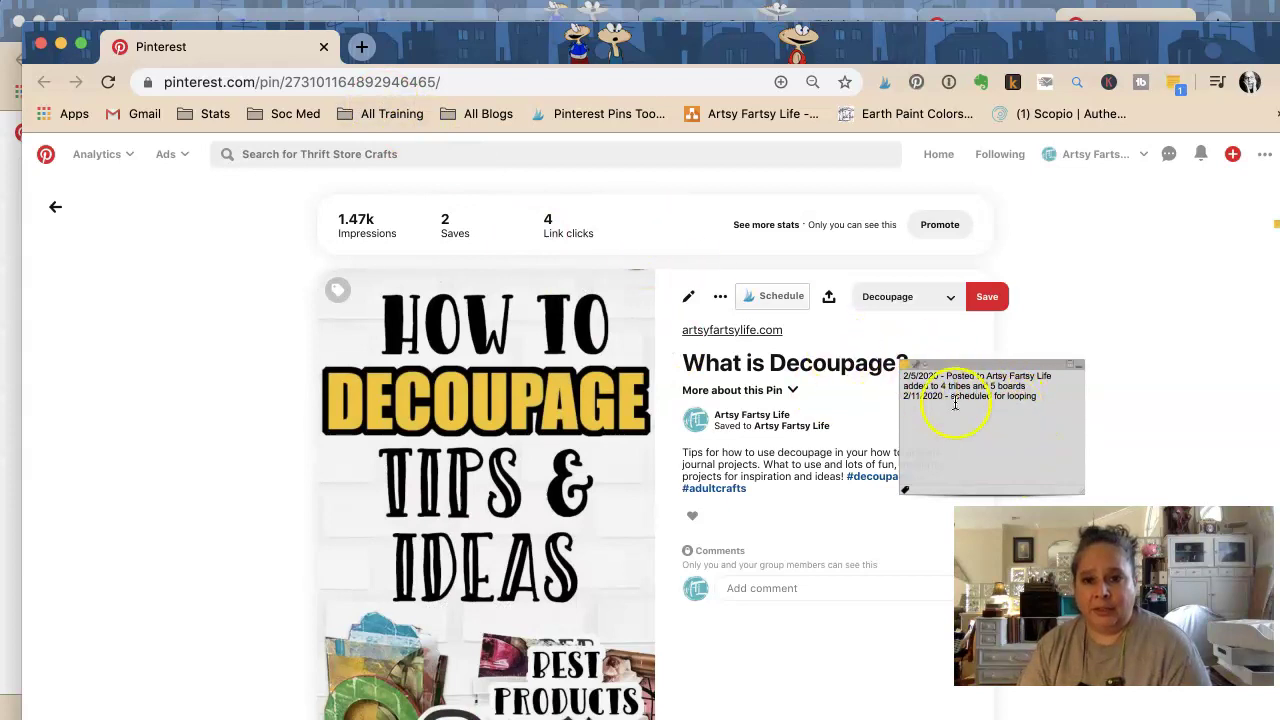
pyautogui.click(545, 2)
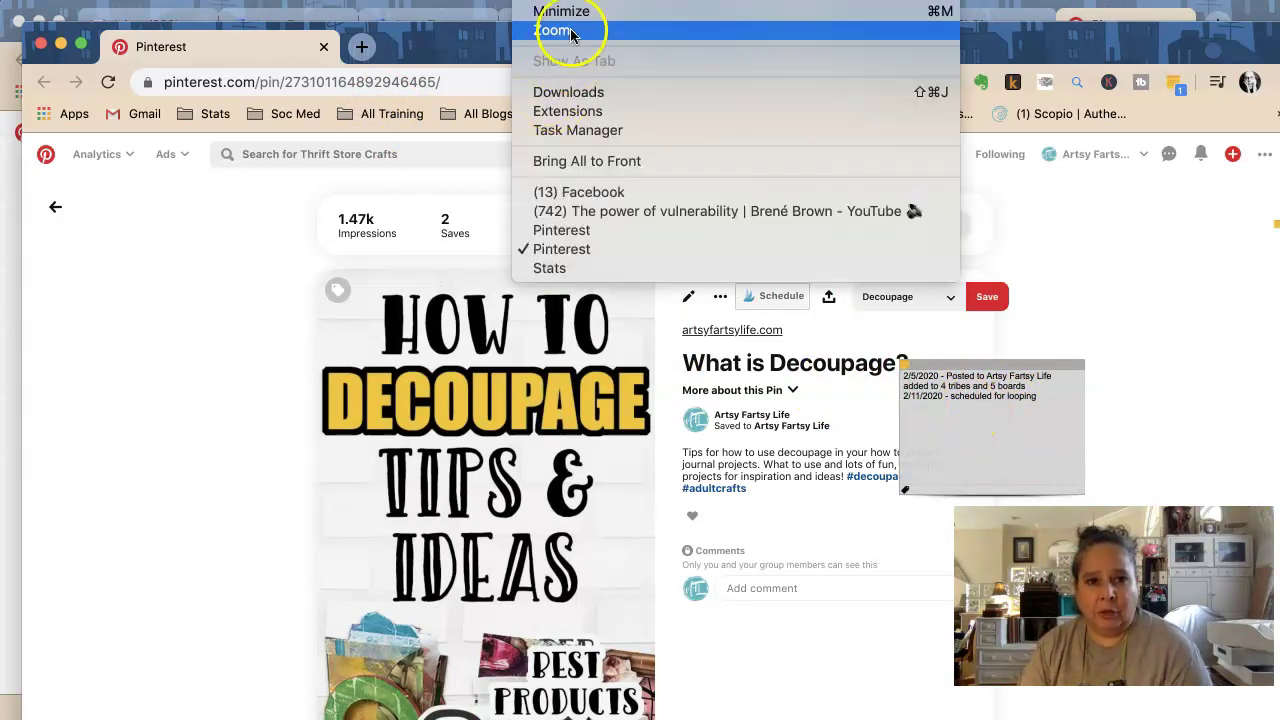
pyautogui.click(568, 111)
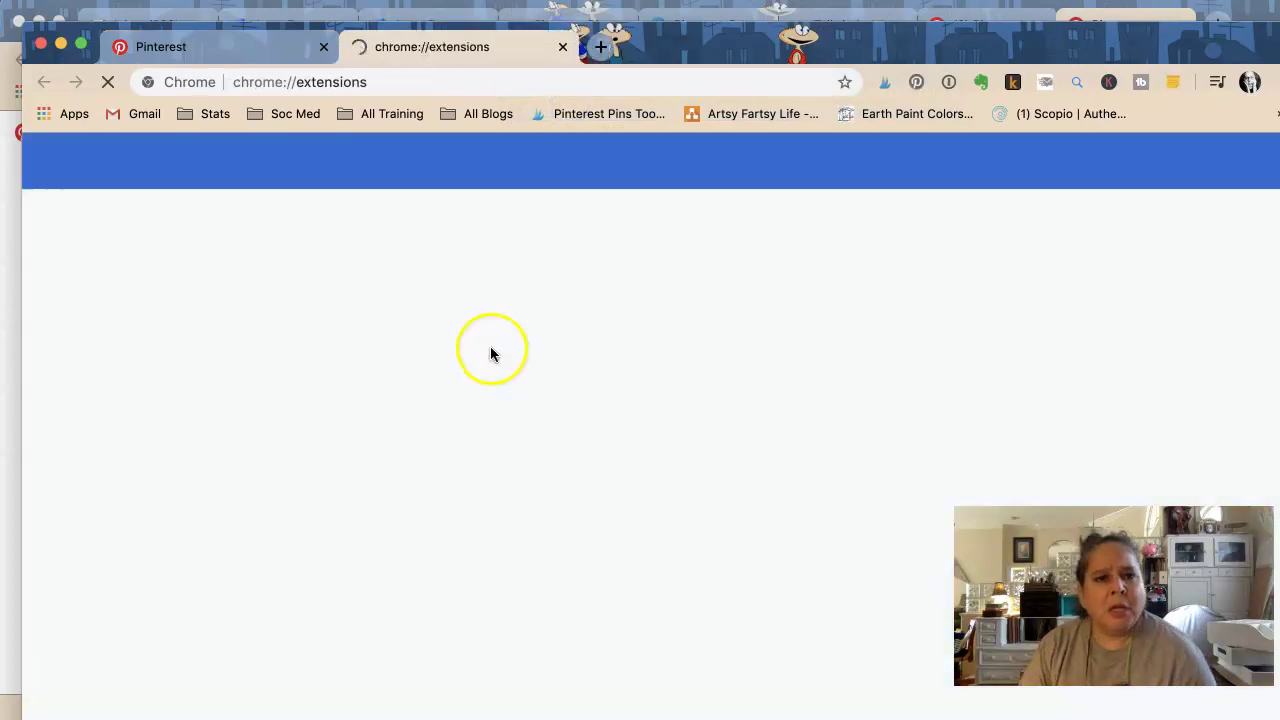
pyautogui.scroll(-5, 523, 366)
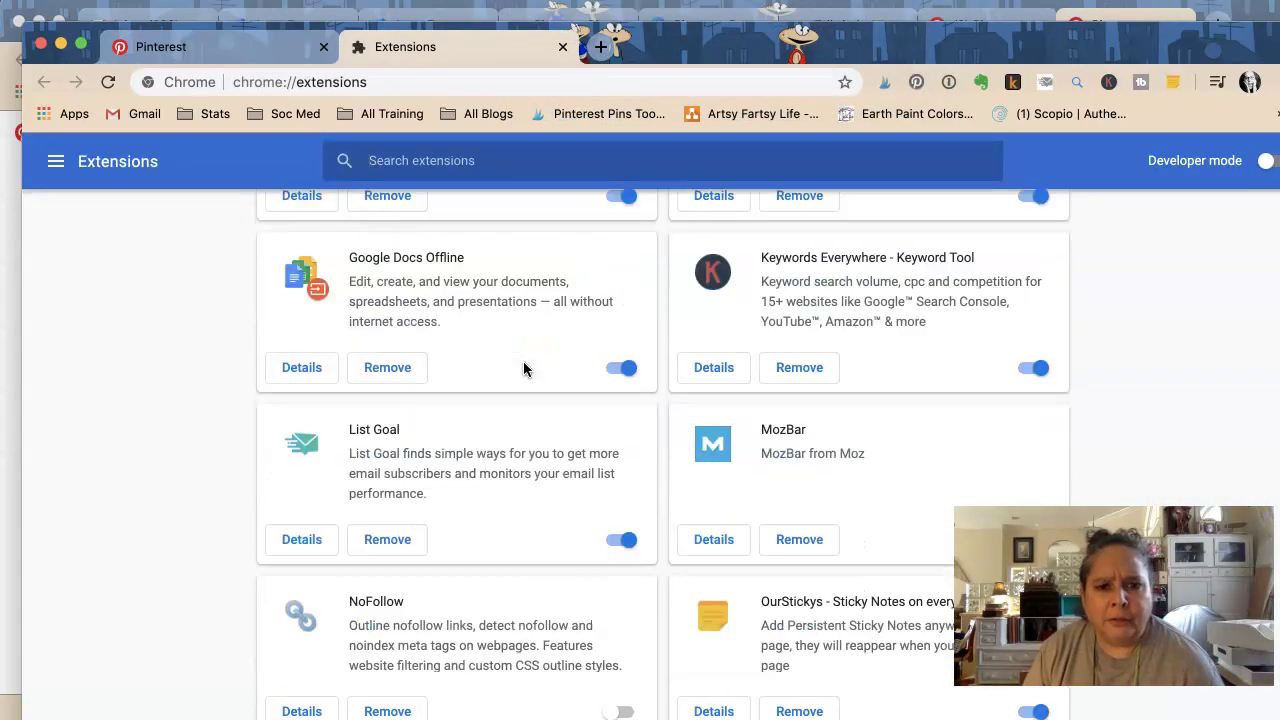
pyautogui.click(563, 47)
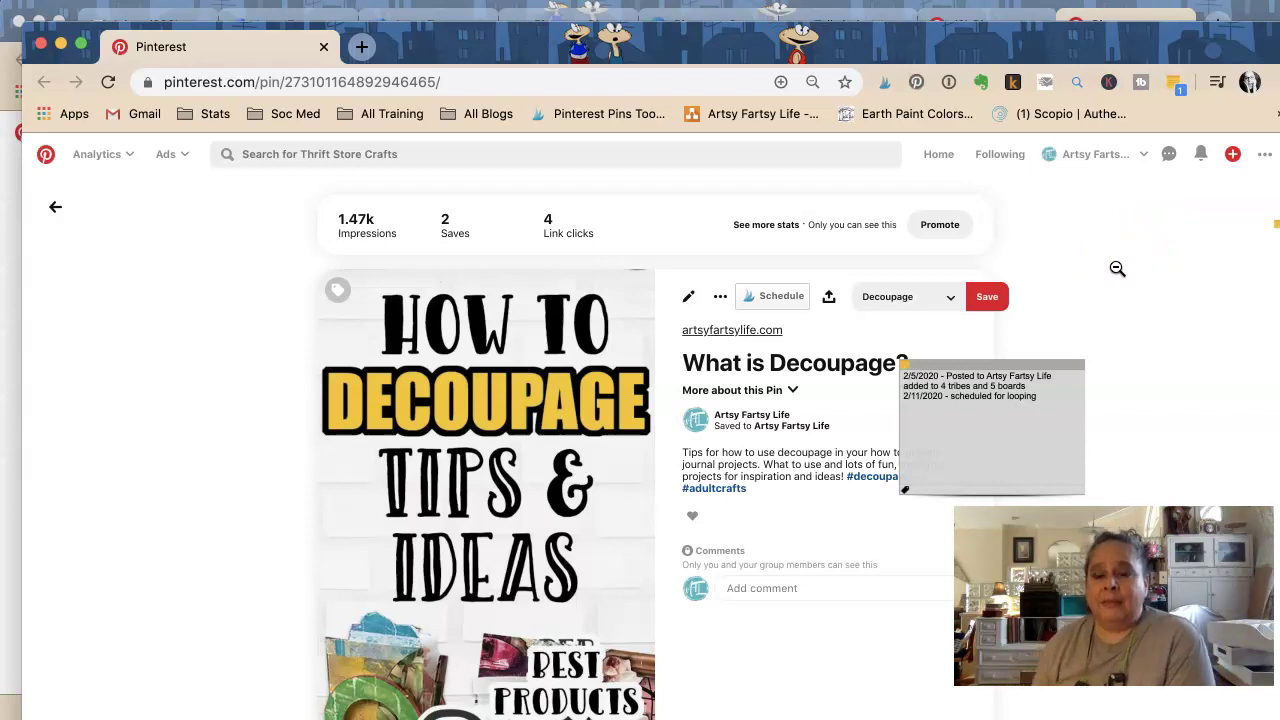
# - Close the pin window and view the second saved pin, the essential oils one, in a new tab
pyautogui.click(323, 47)
pyautogui.scroll(-2, 487, 295)
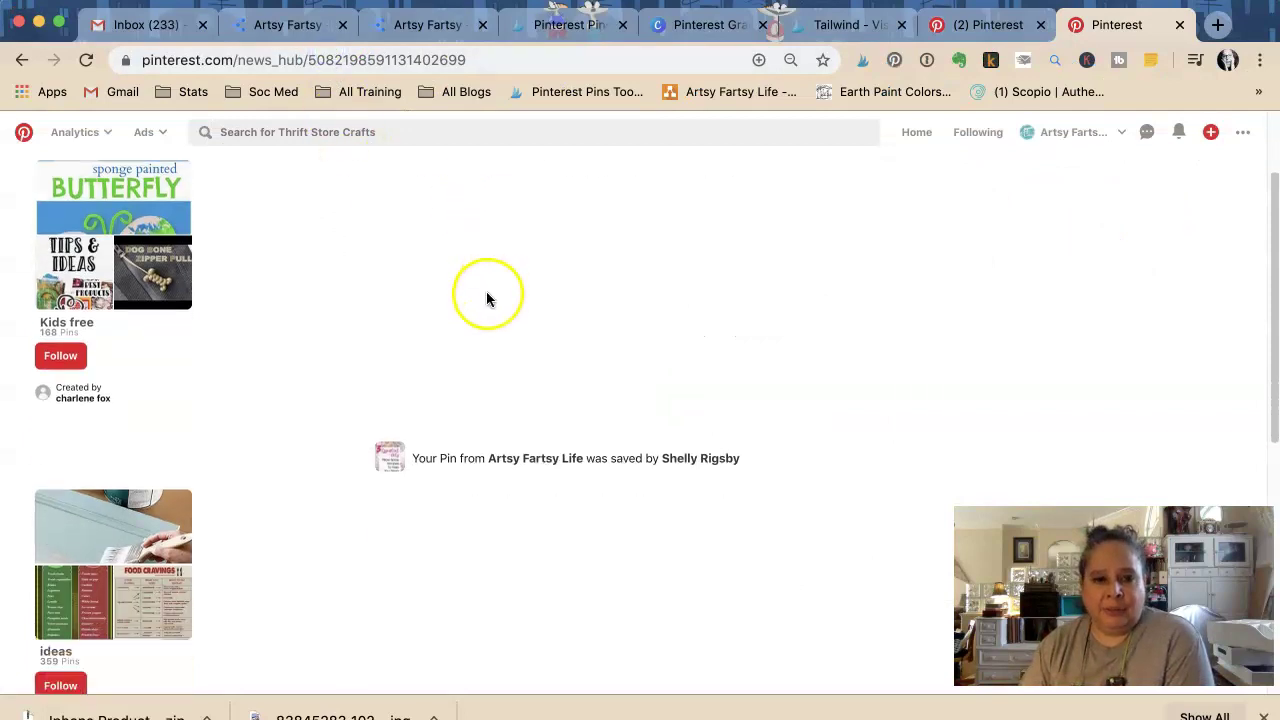
pyautogui.rightClick(390, 462)
pyautogui.click(431, 416)
pyautogui.click(1125, 33)
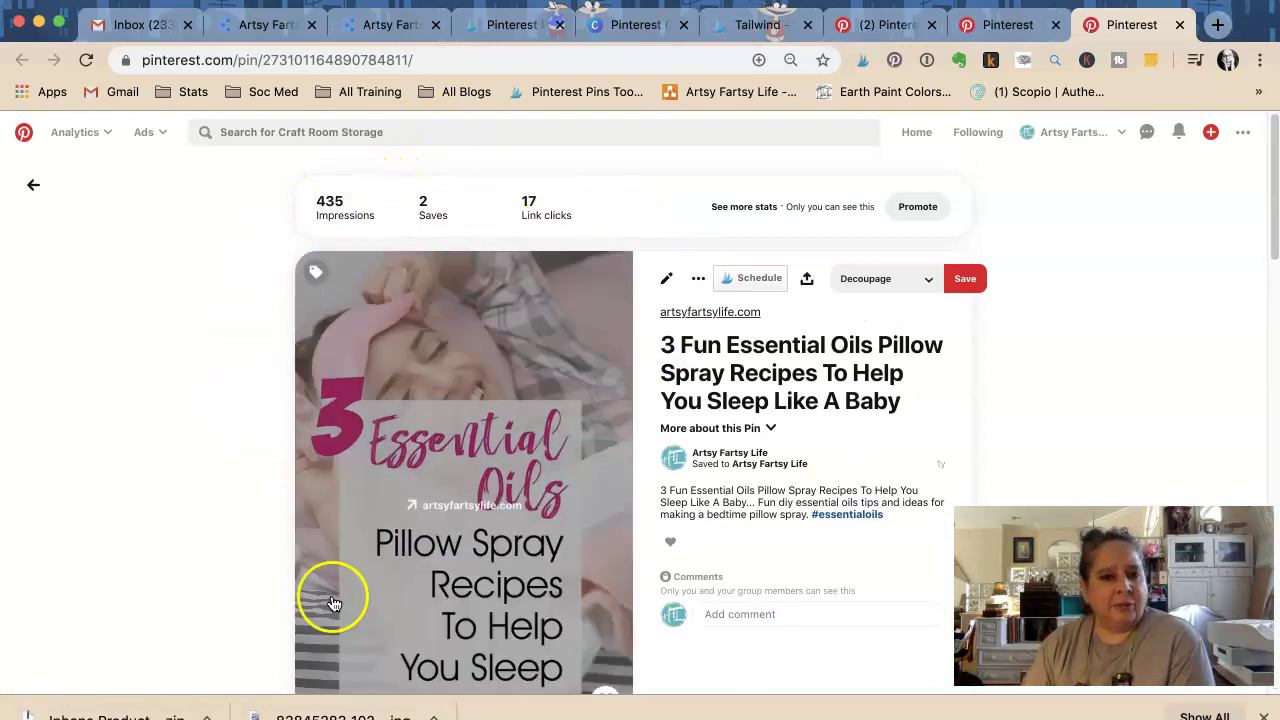
pyautogui.click(1180, 26)
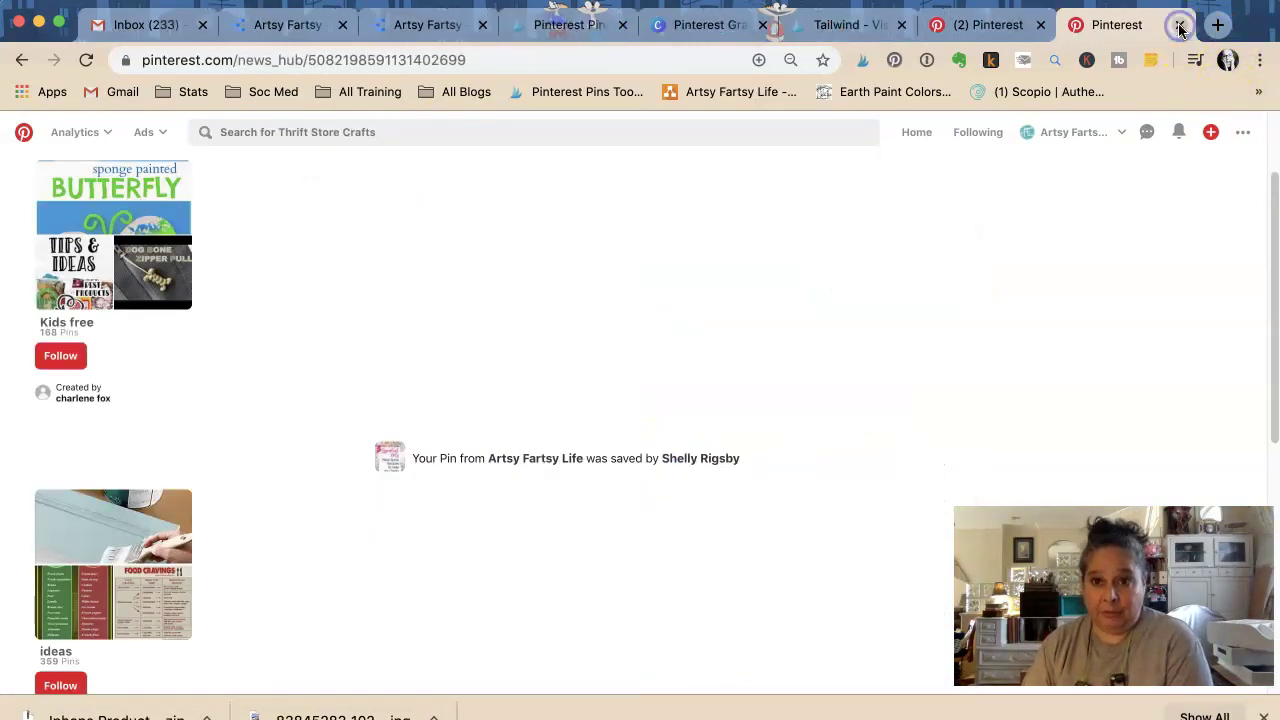
# - Open the '5 Products That Helped Our Old Dog With Itchy Paws' pin in a new tab
pyautogui.scroll(-5, 657, 265)
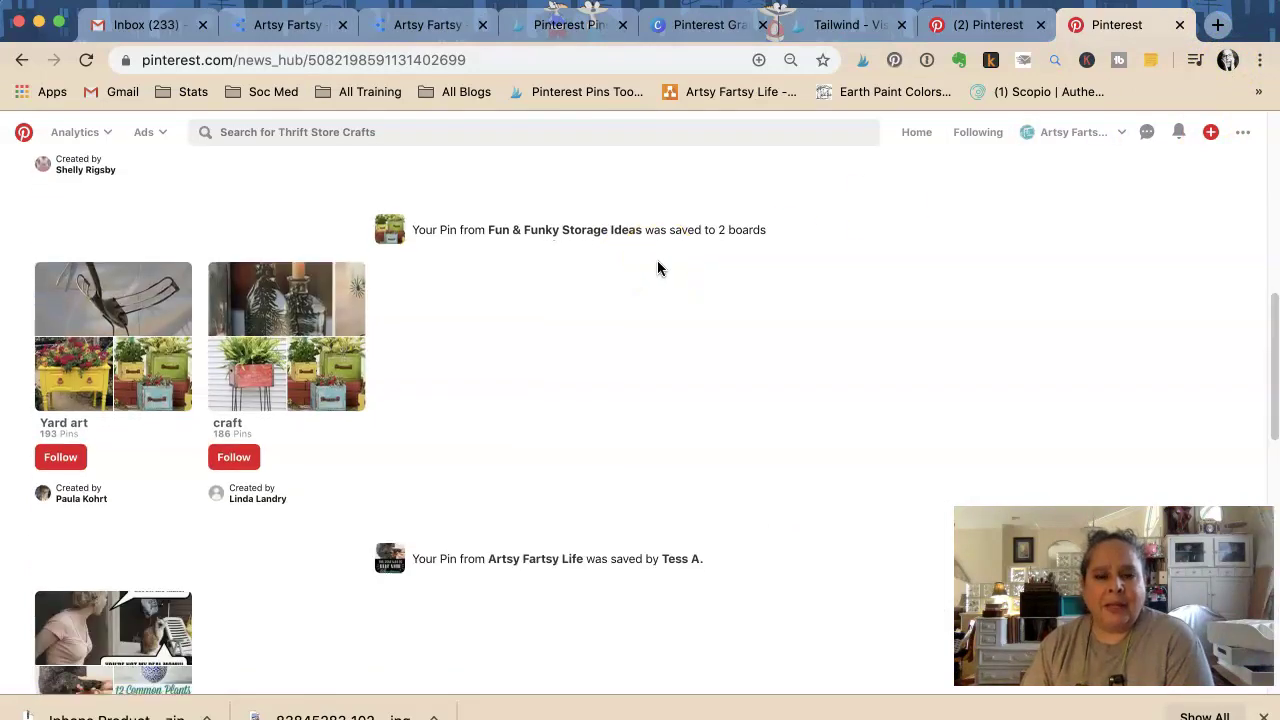
pyautogui.scroll(-3, 658, 266)
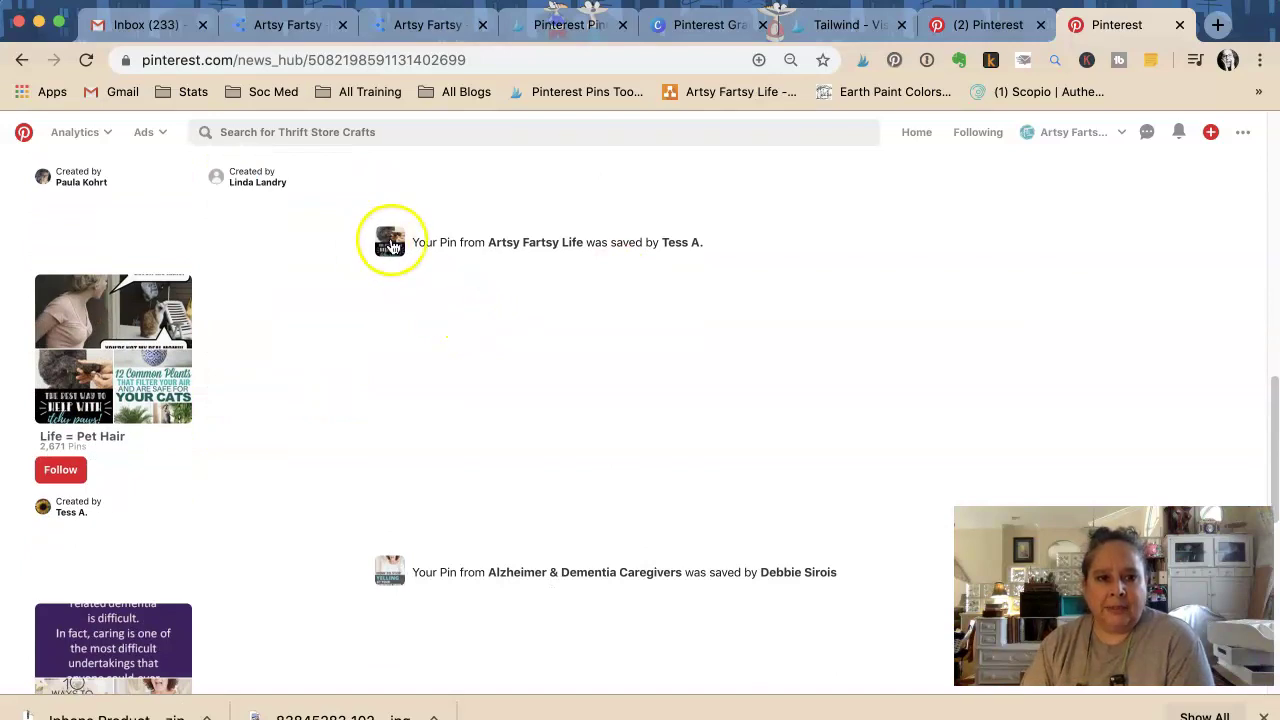
pyautogui.rightClick(390, 242)
pyautogui.click(427, 249)
# - Bring up the itchy paws dog pin and look over its impressions, saves and link clicks
pyautogui.click(1097, 33)
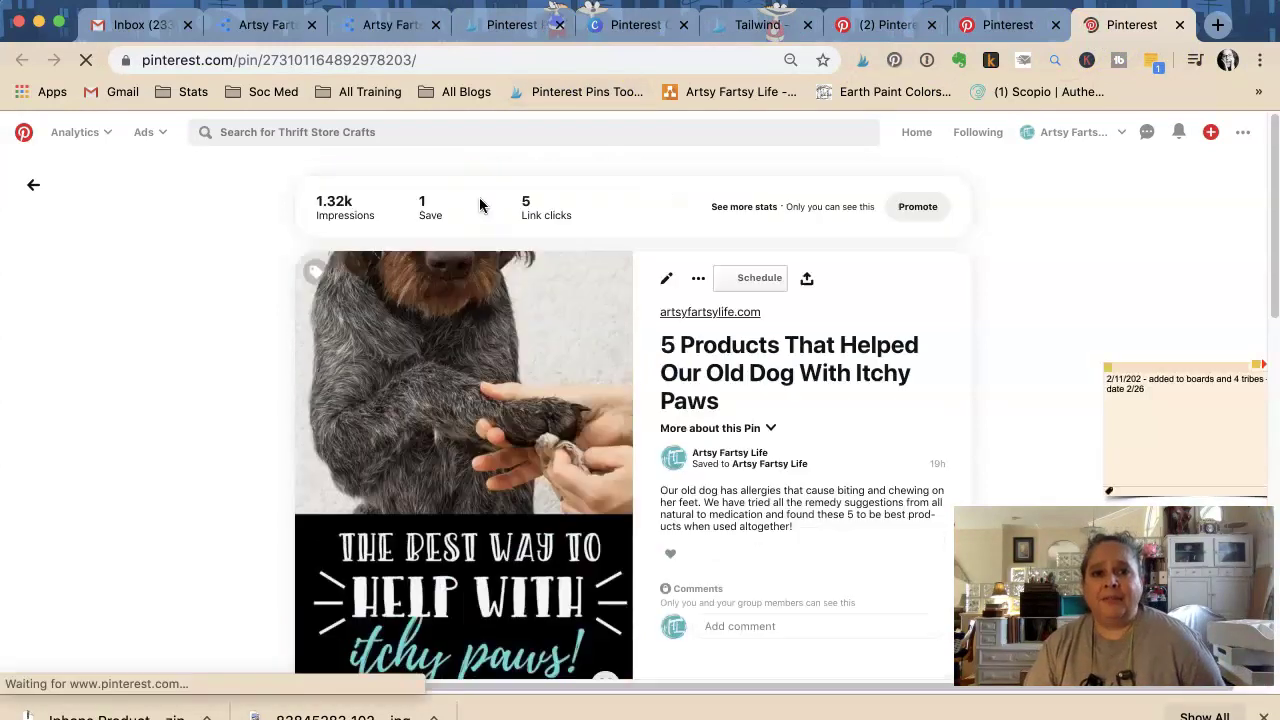
pyautogui.scroll(-2, 479, 205)
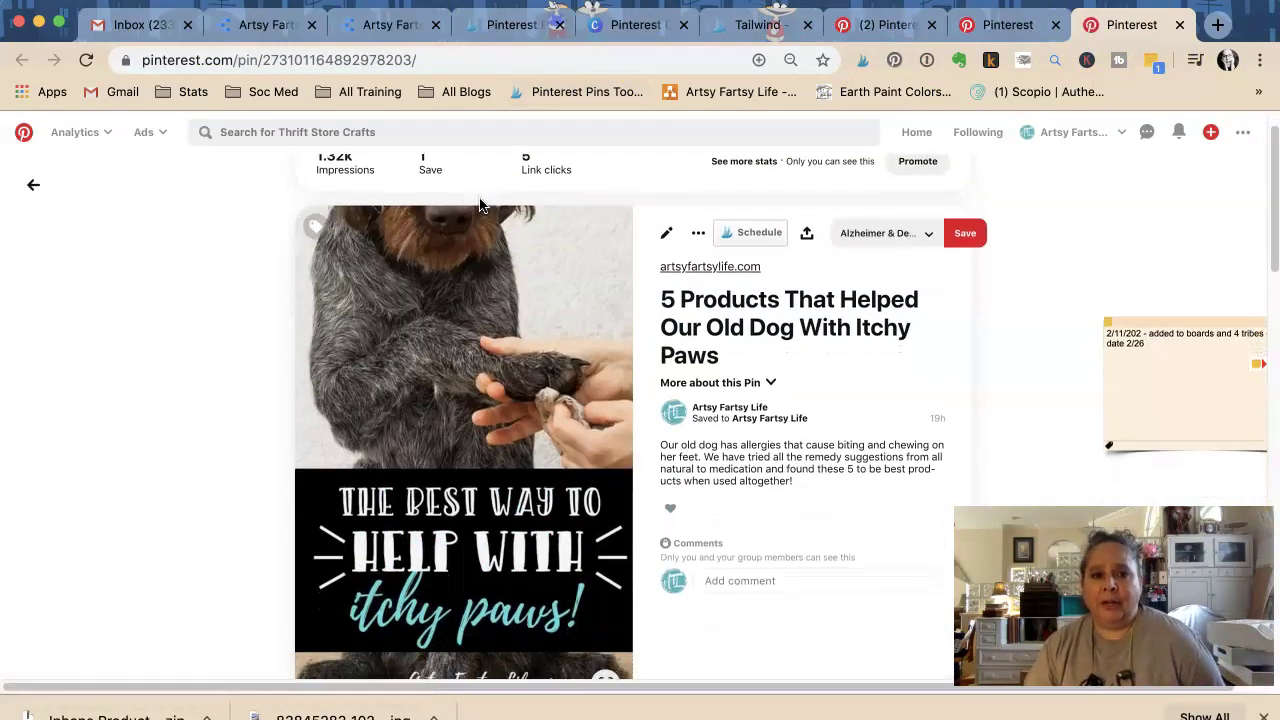
pyautogui.scroll(-2, 479, 205)
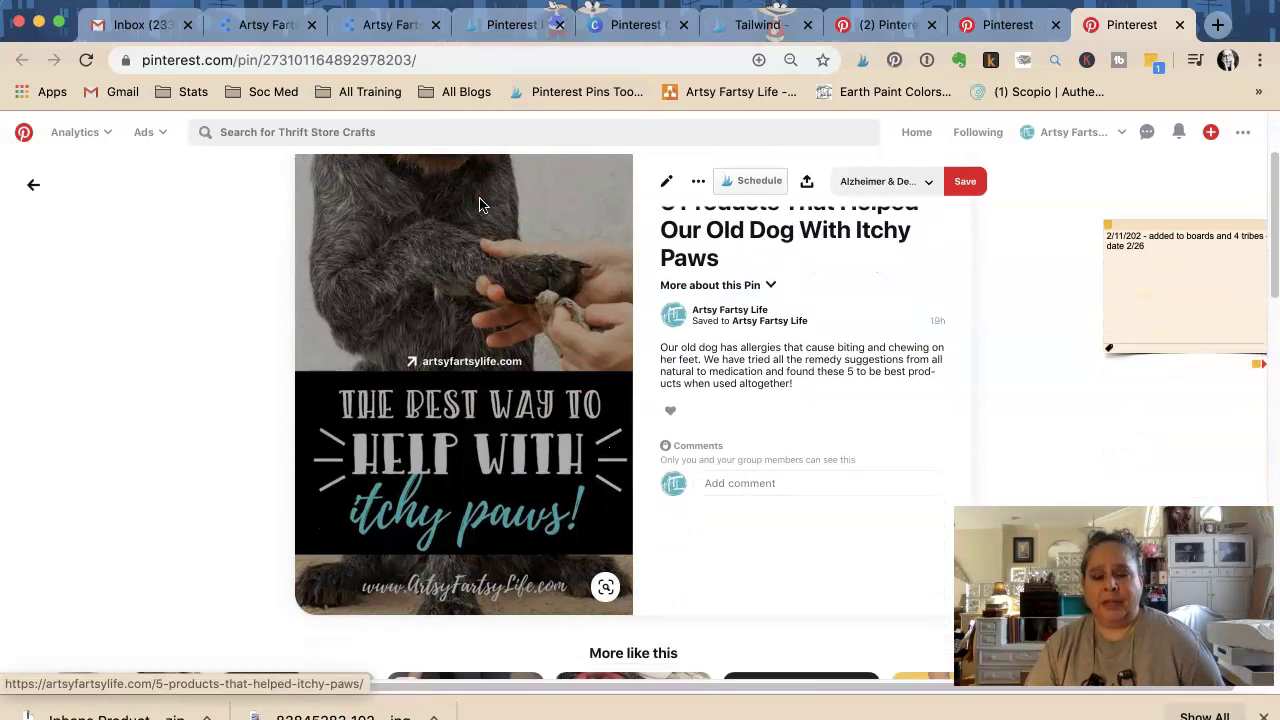
pyautogui.scroll(-5, 480, 205)
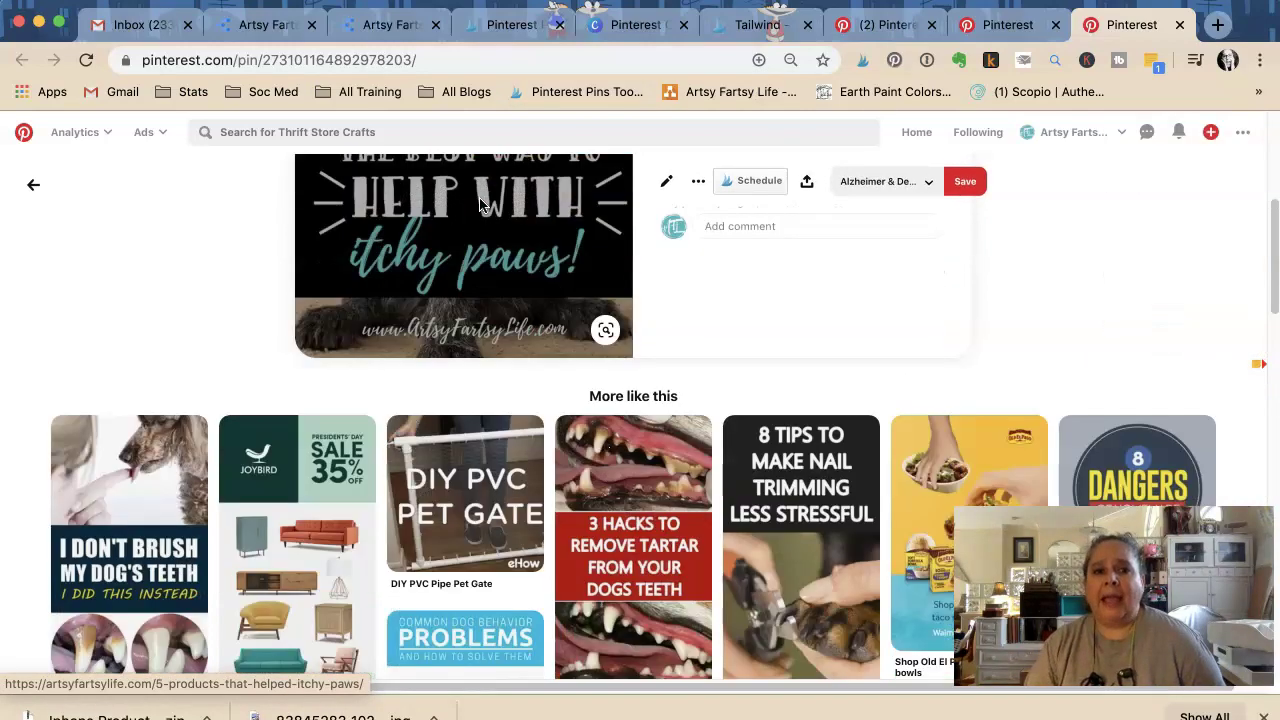
pyautogui.scroll(-10, 480, 205)
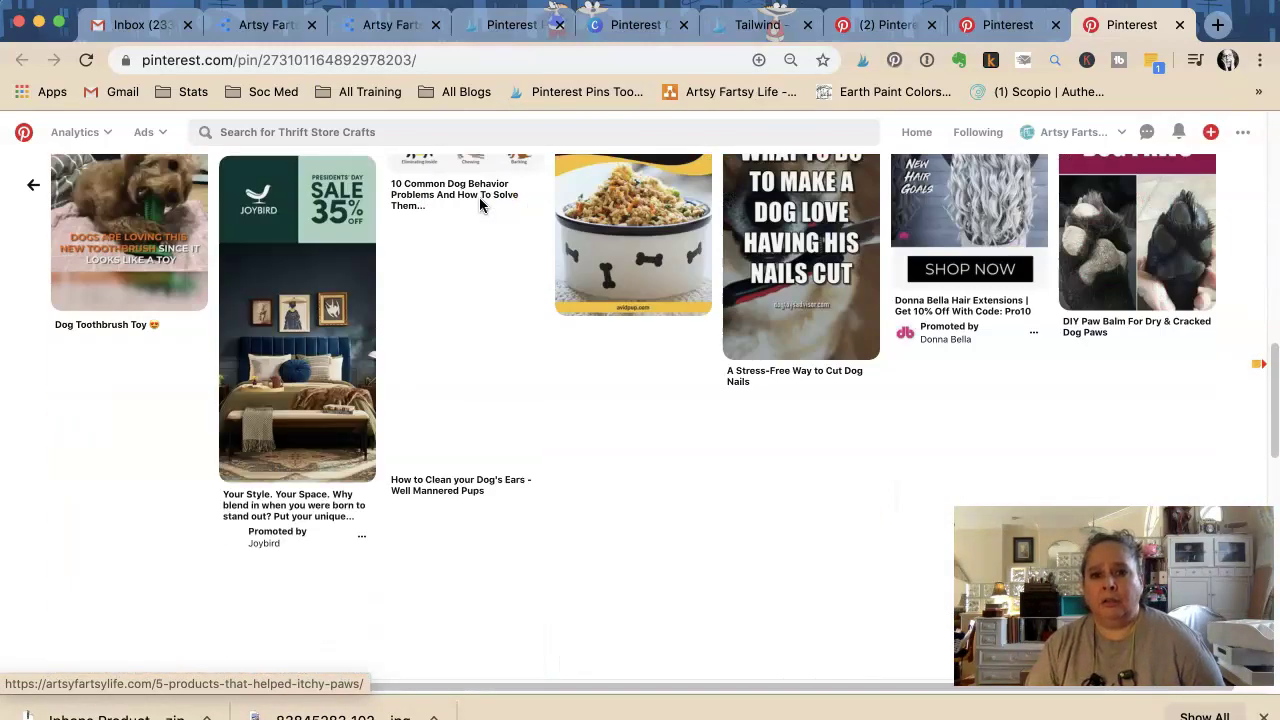
pyautogui.scroll(-4, 480, 205)
pyautogui.scroll(-10, 479, 197)
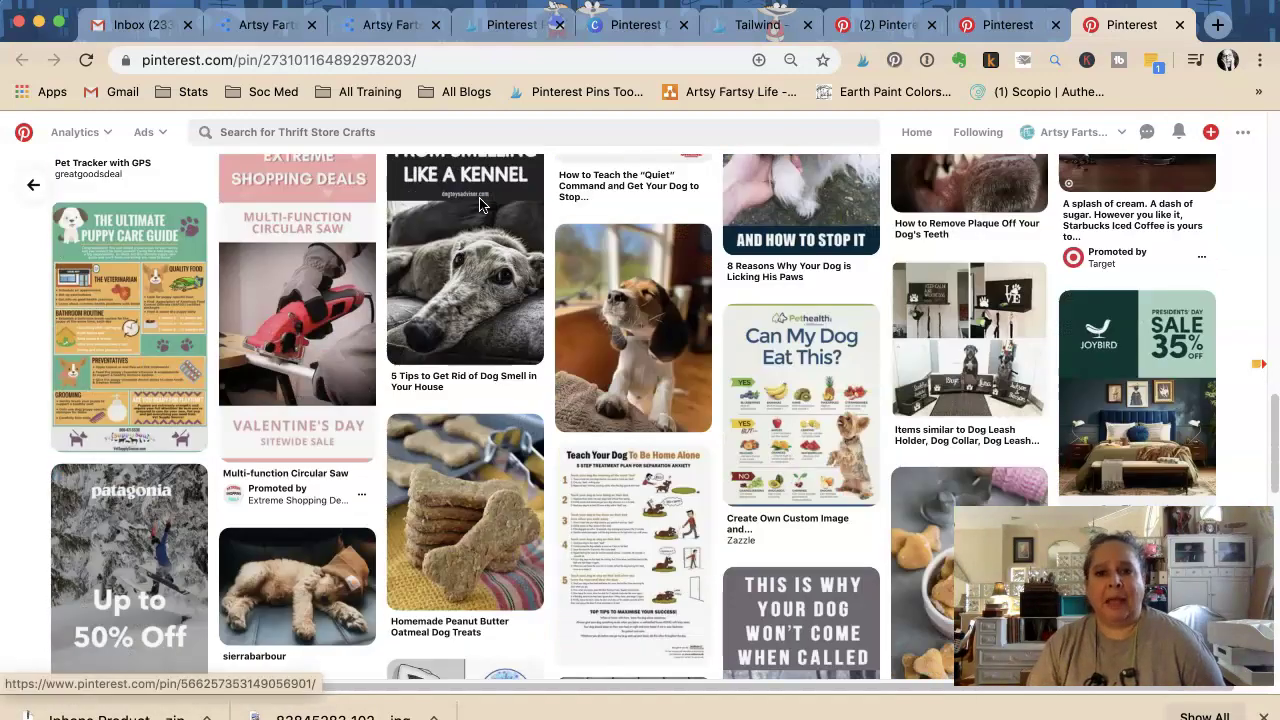
pyautogui.scroll(20, 520, 240)
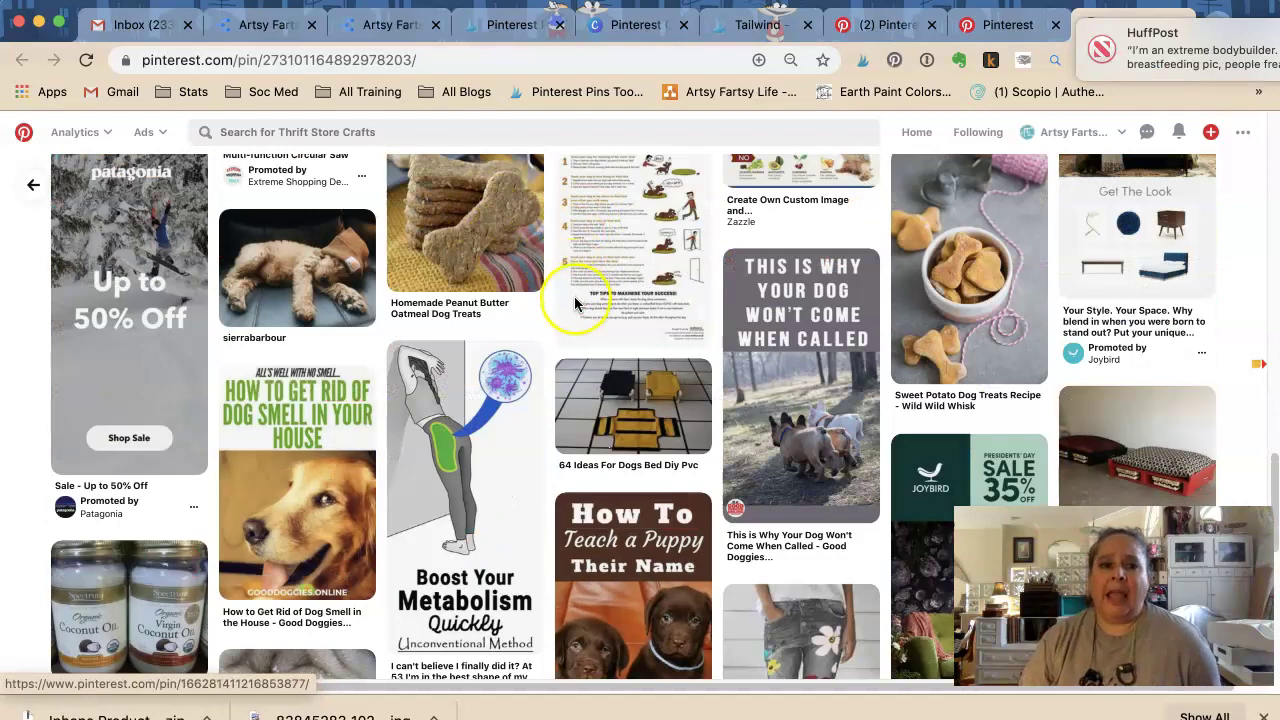
pyautogui.scroll(3, 574, 297)
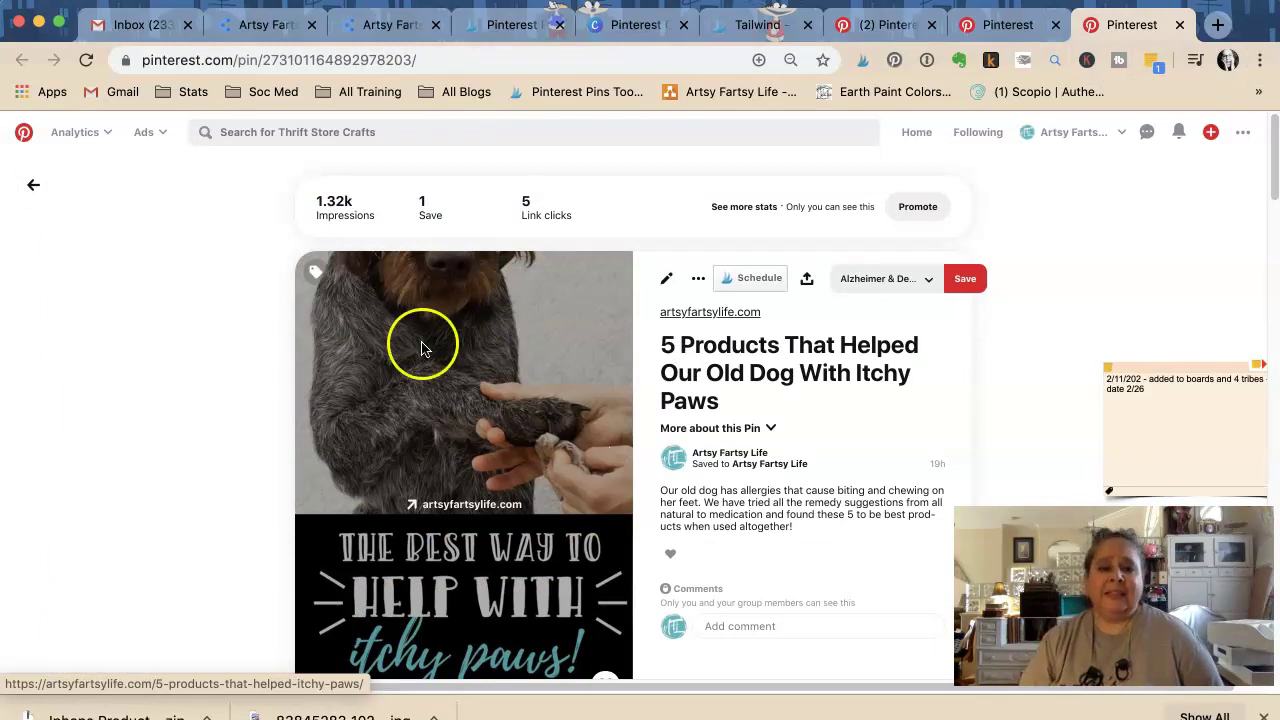
# - Scroll through the related dog-care pins and promoted ads under More like this
pyautogui.scroll(-1, 185, 304)
pyautogui.scroll(-6, 185, 304)
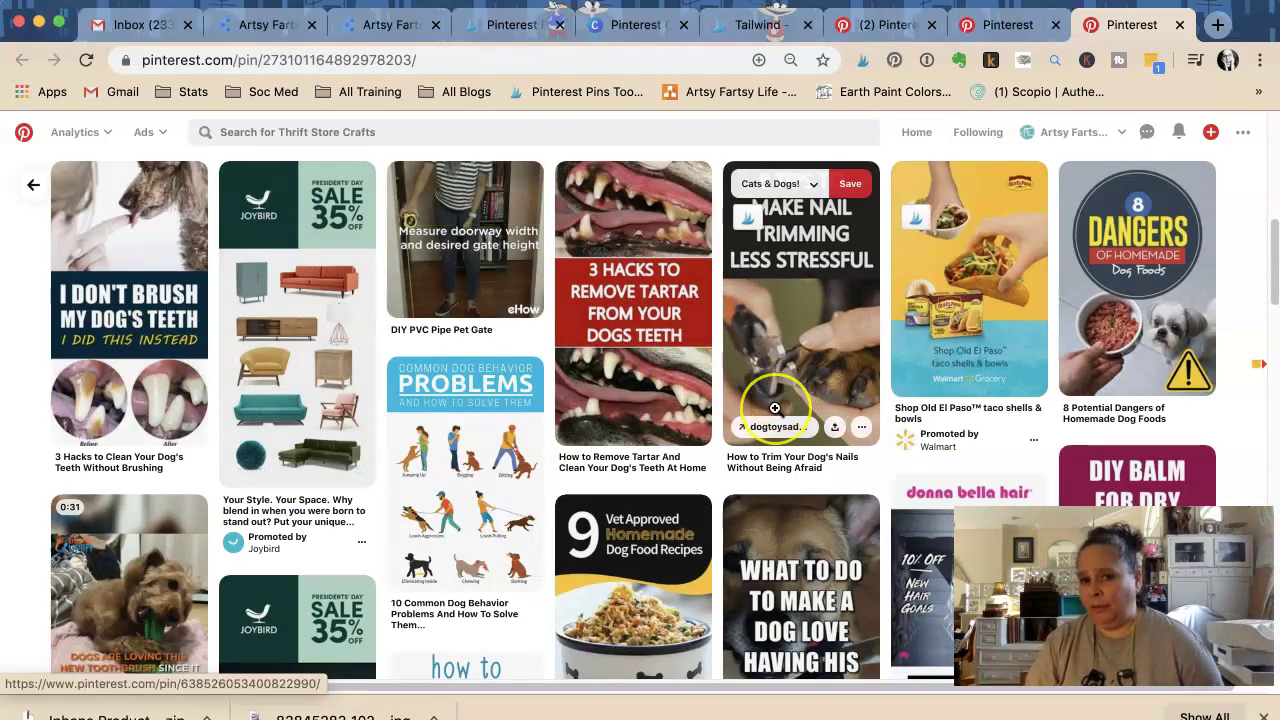
pyautogui.scroll(-1, 774, 408)
pyautogui.scroll(-2, 774, 408)
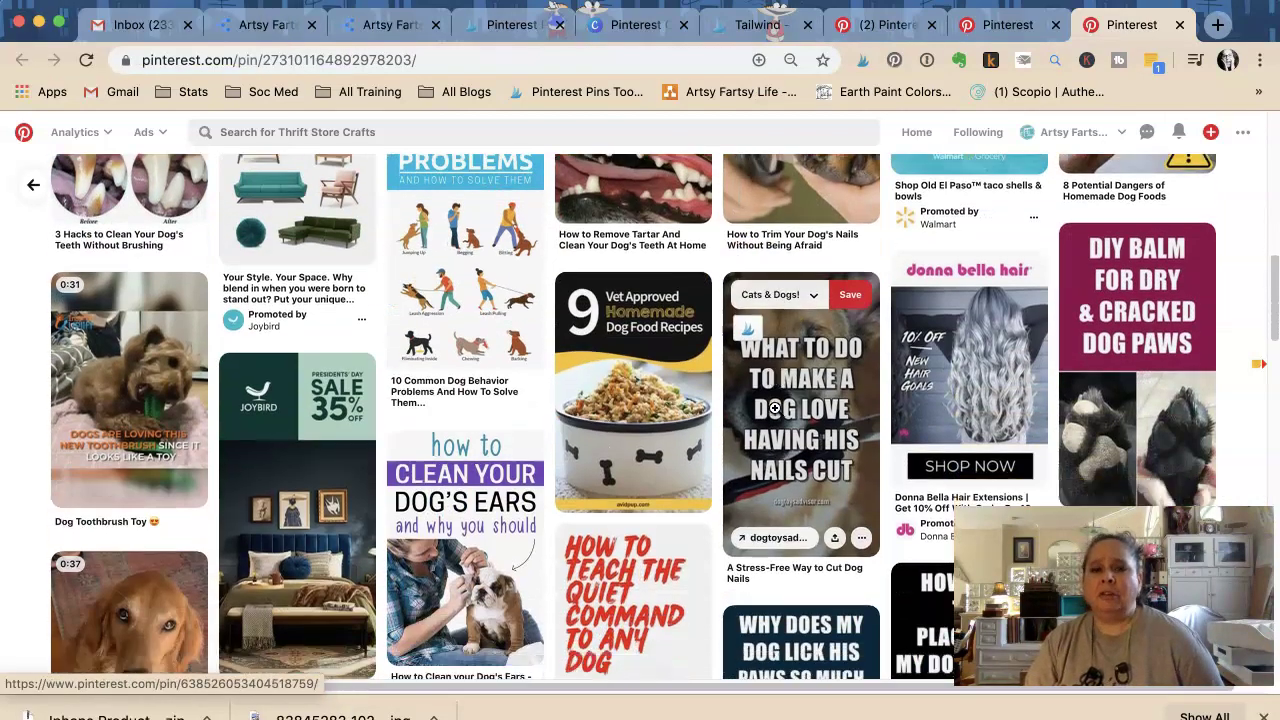
pyautogui.scroll(-1, 774, 408)
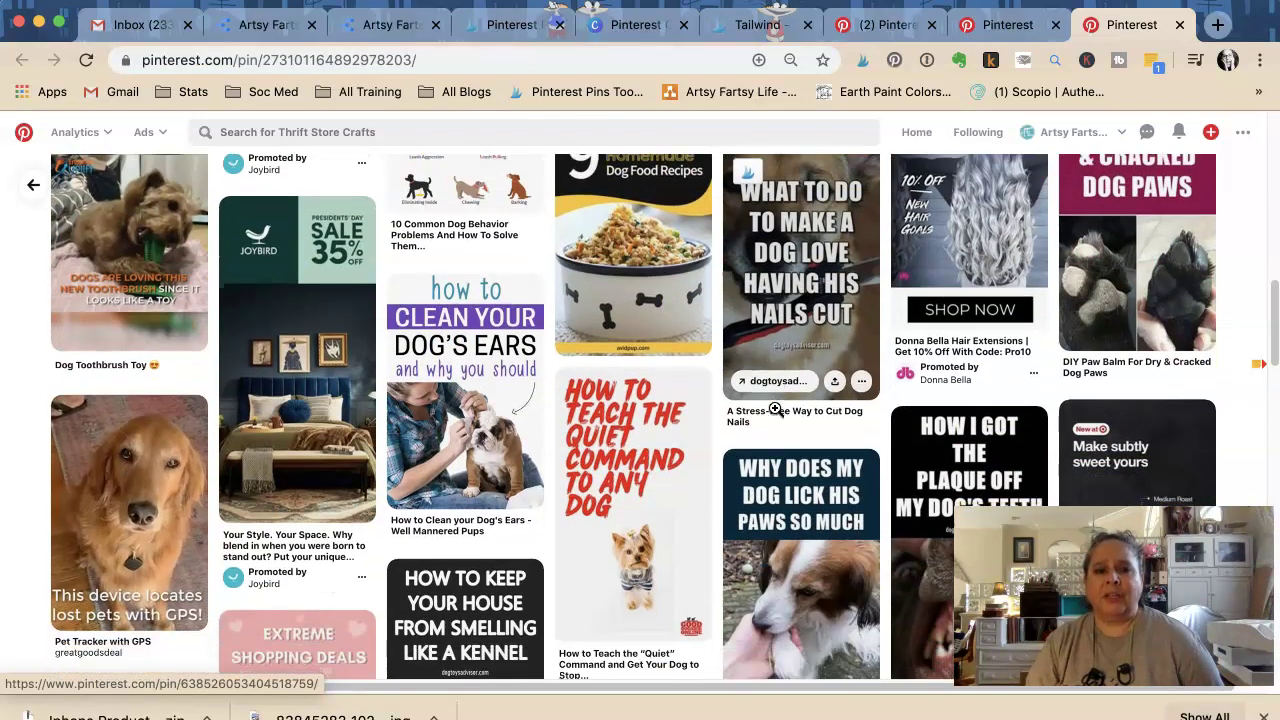
pyautogui.scroll(-2, 775, 408)
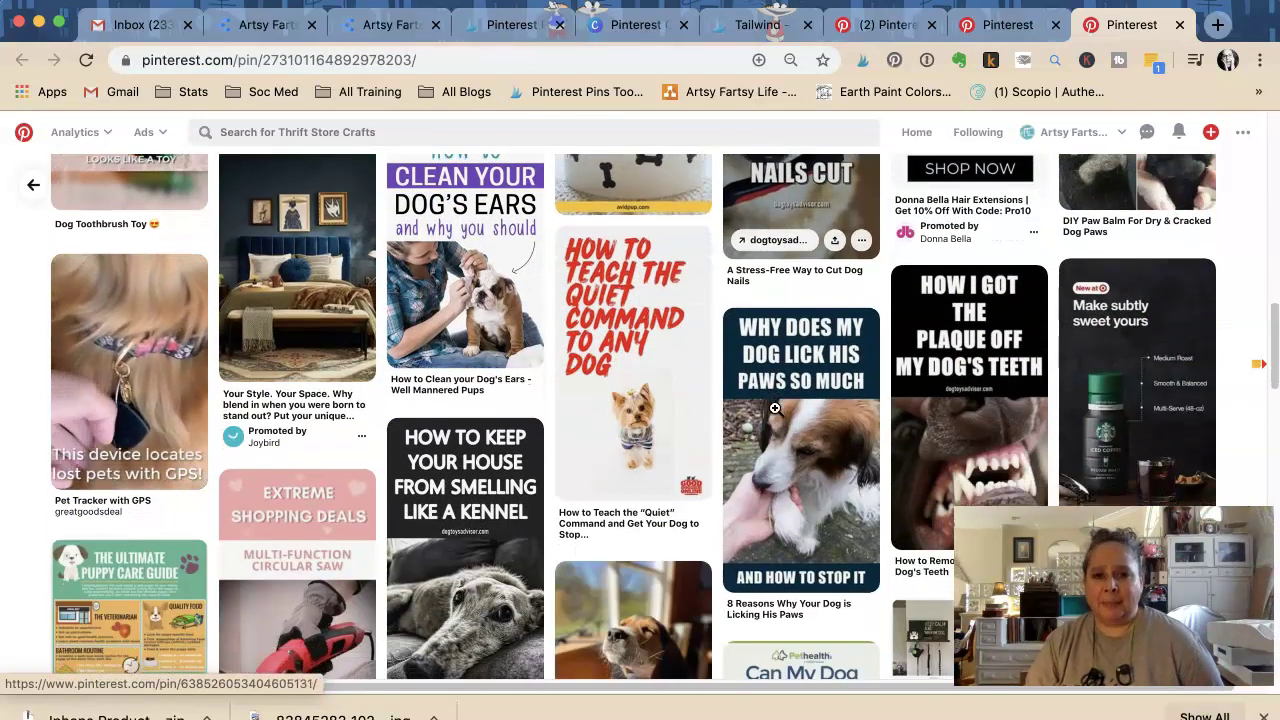
pyautogui.scroll(-3, 775, 408)
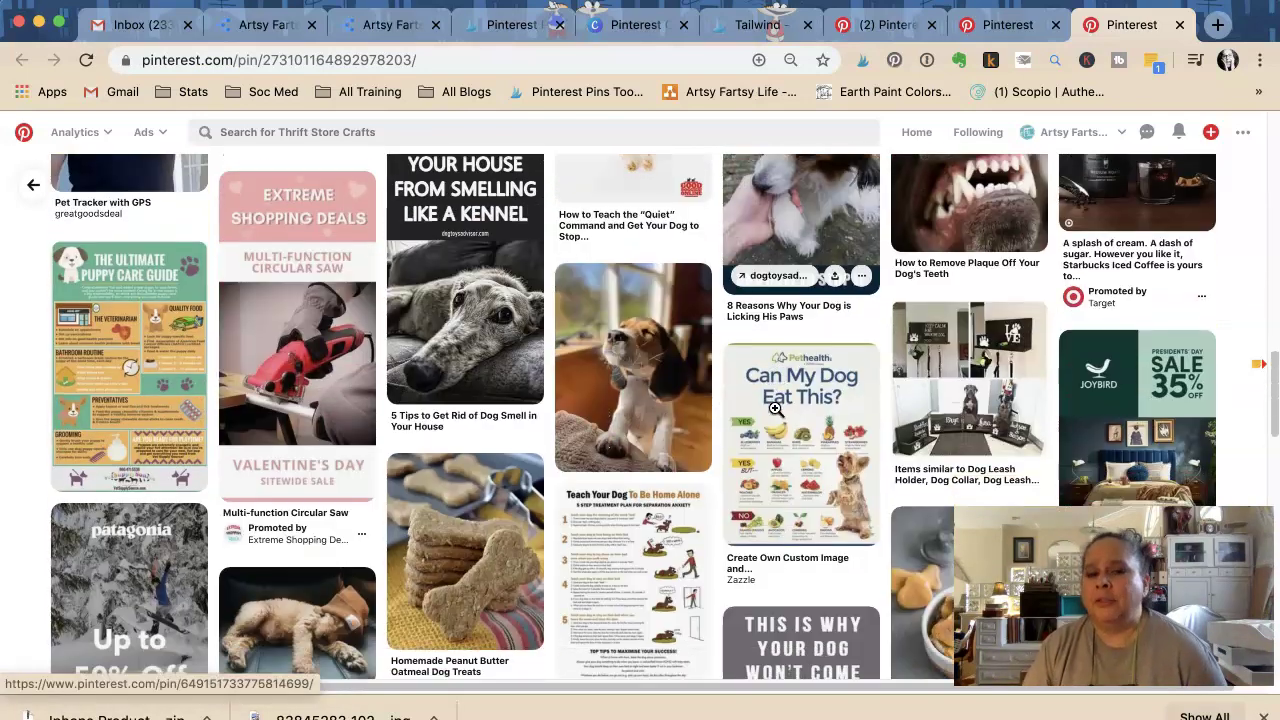
pyautogui.scroll(-4, 775, 408)
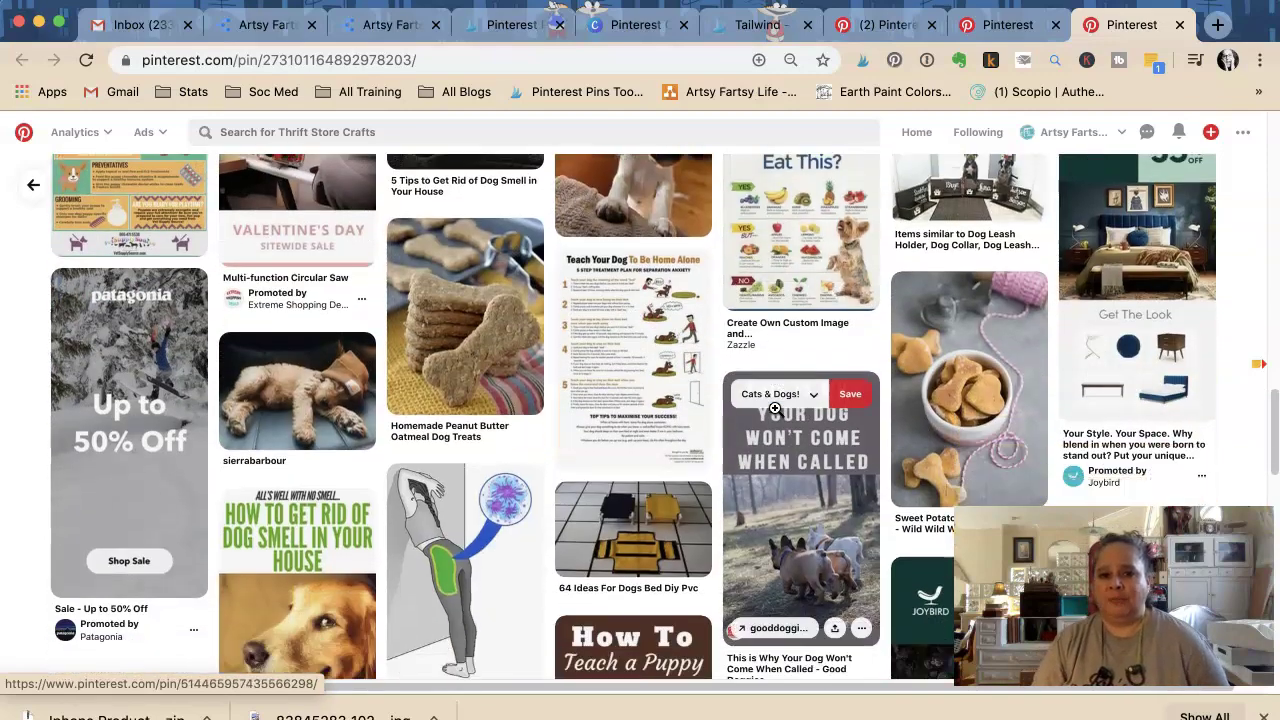
pyautogui.scroll(-3, 775, 408)
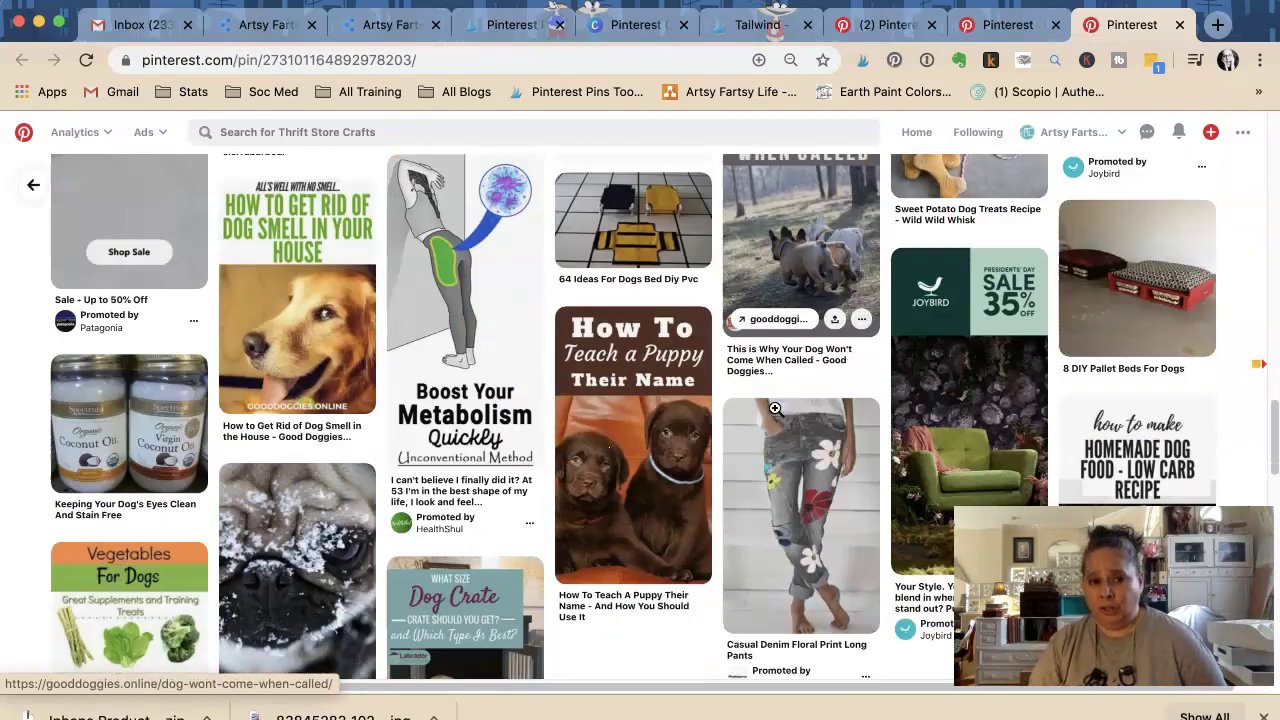
pyautogui.scroll(-3, 775, 408)
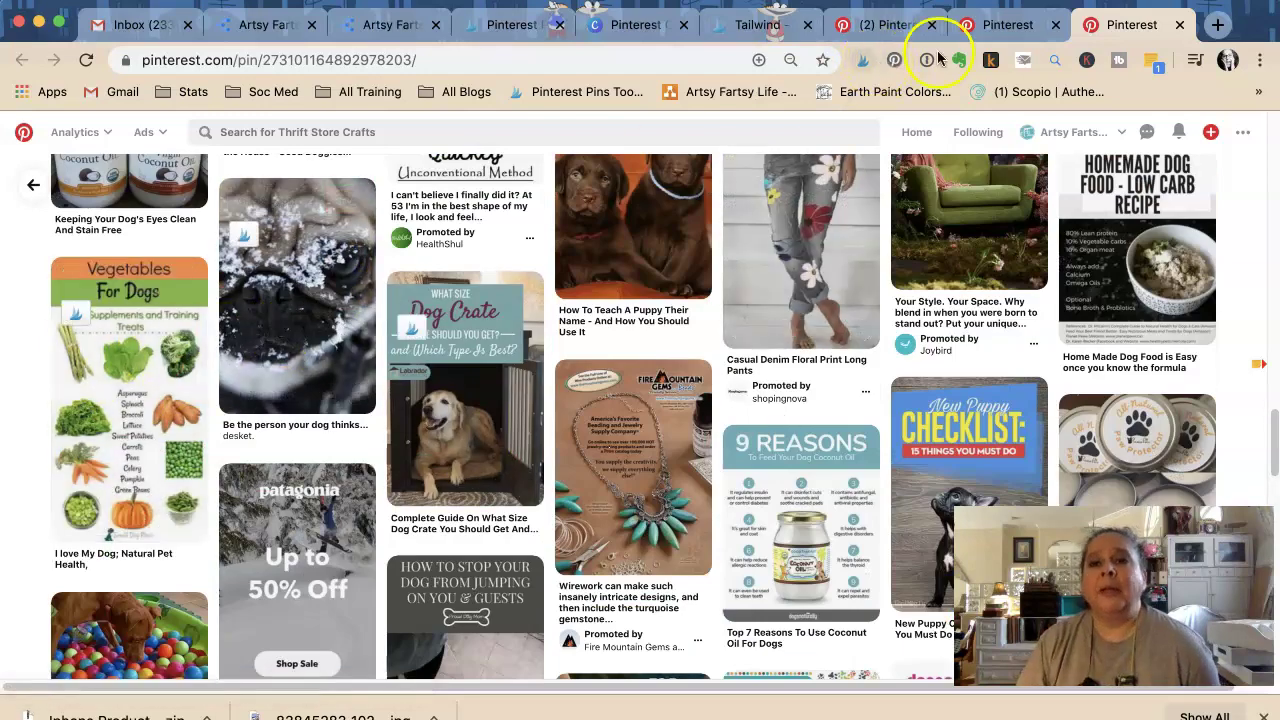
# - Close the dog pin and open the Alzheimer & Dementia Caregivers pin in a new tab
pyautogui.click(1181, 27)
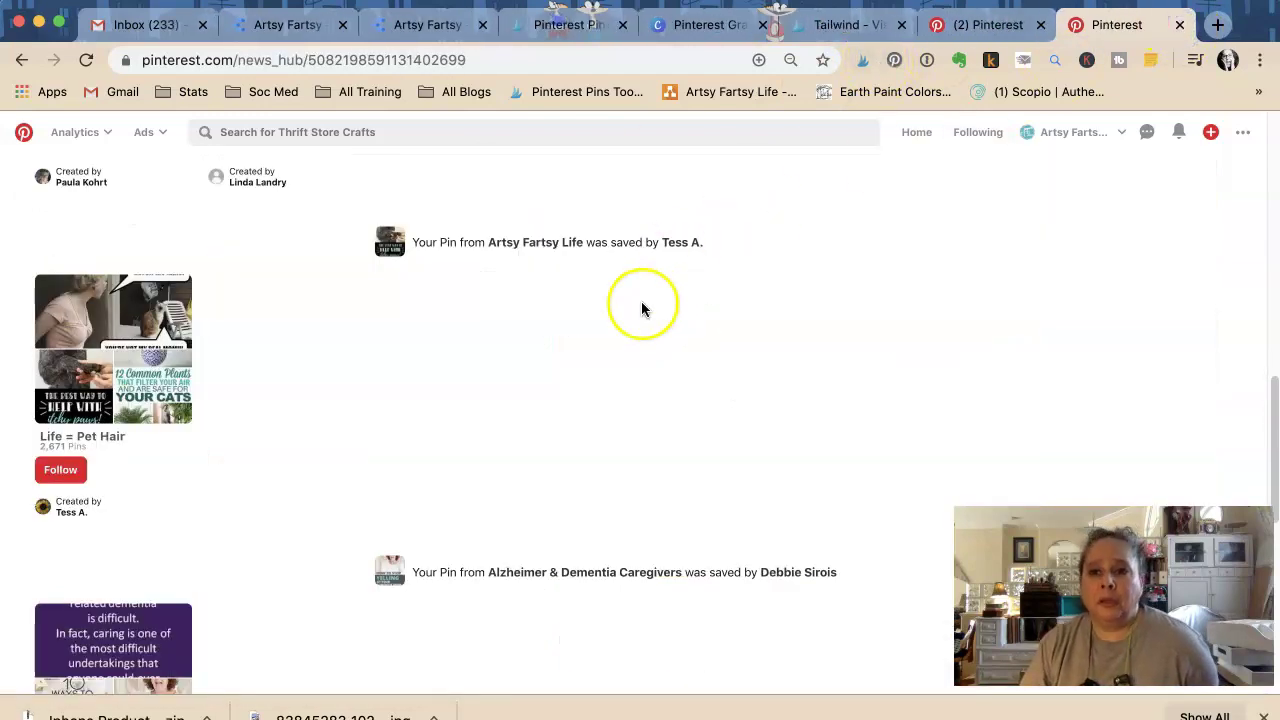
pyautogui.scroll(-2, 409, 445)
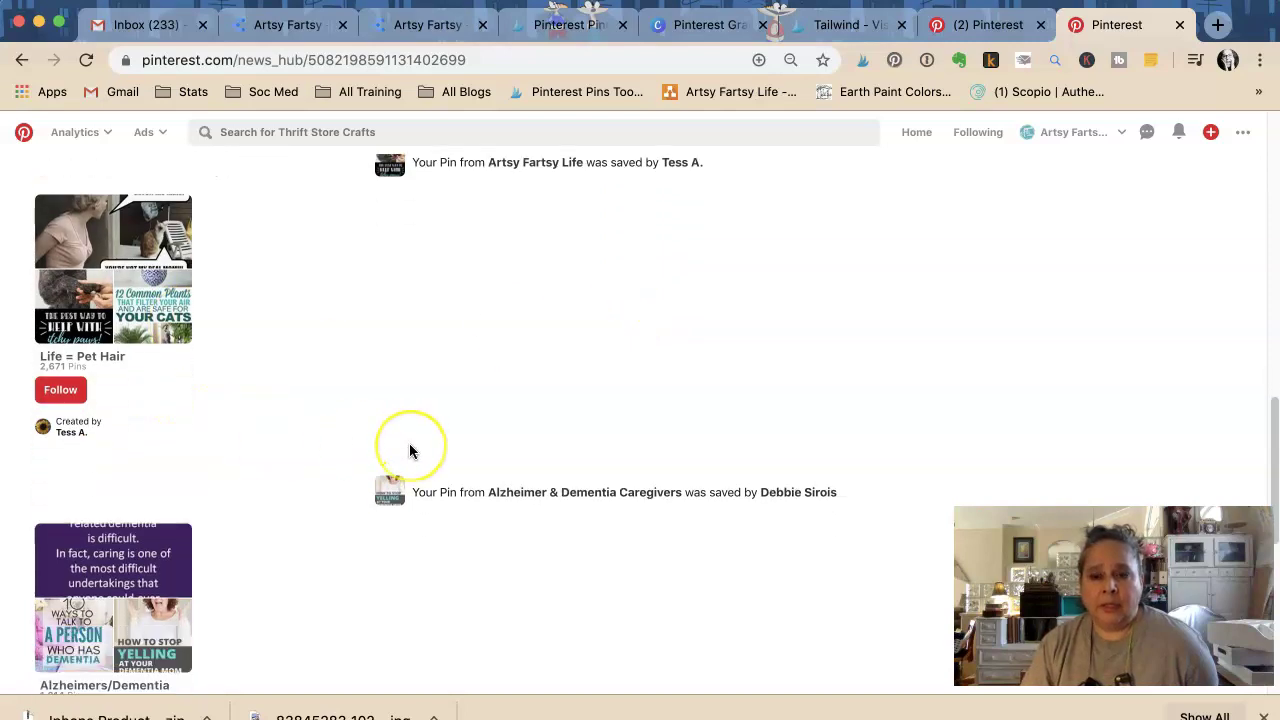
pyautogui.scroll(-2, 409, 448)
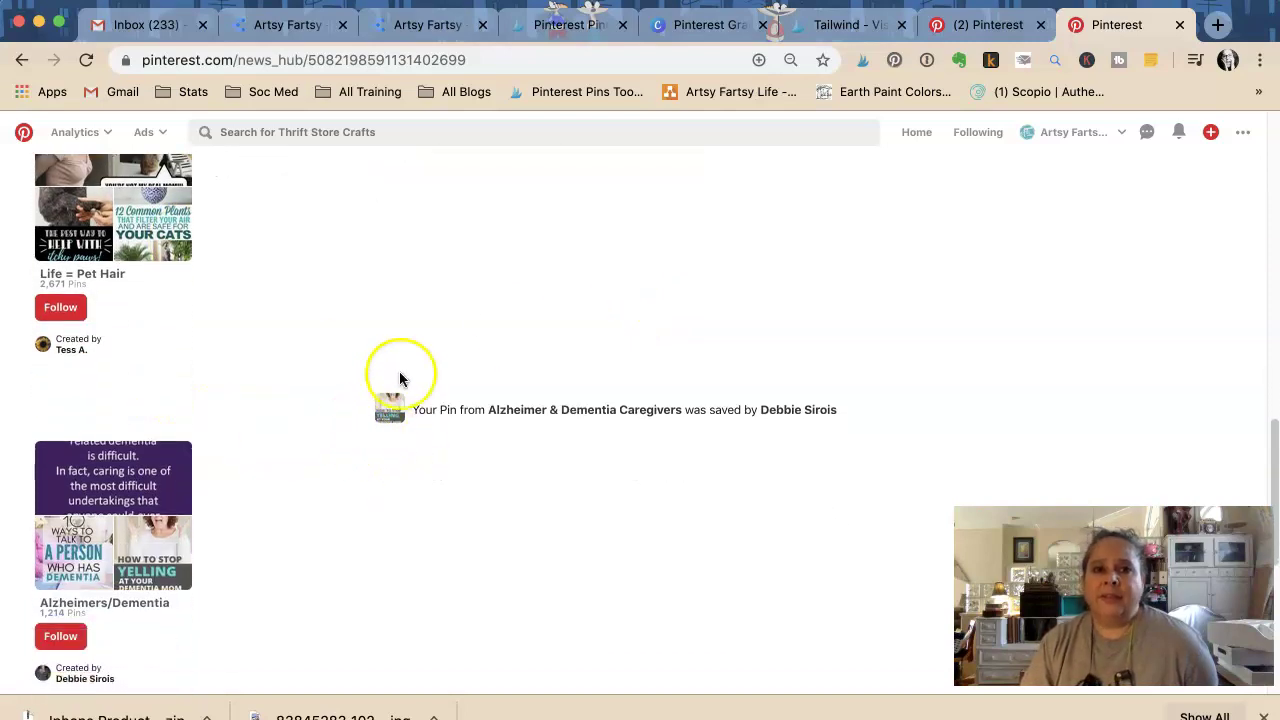
pyautogui.scroll(3, 400, 375)
pyautogui.scroll(-1, 400, 375)
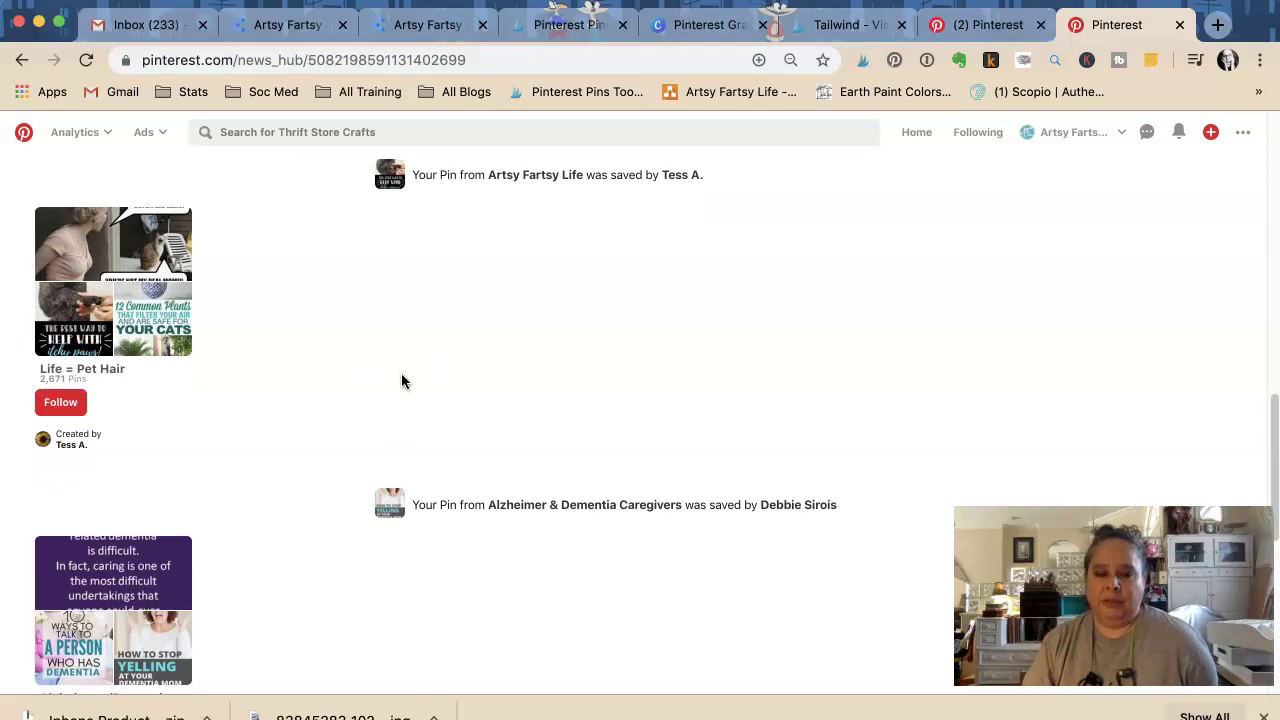
pyautogui.rightClick(391, 502)
pyautogui.click(457, 420)
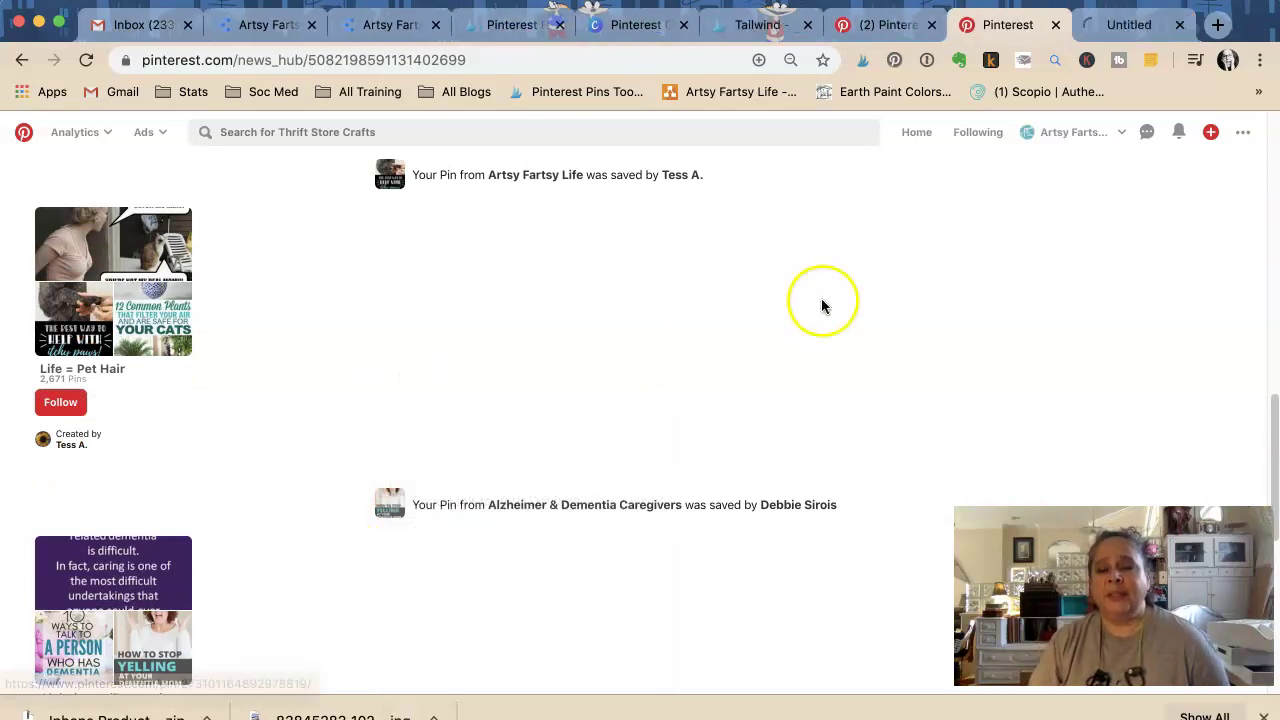
pyautogui.click(1100, 28)
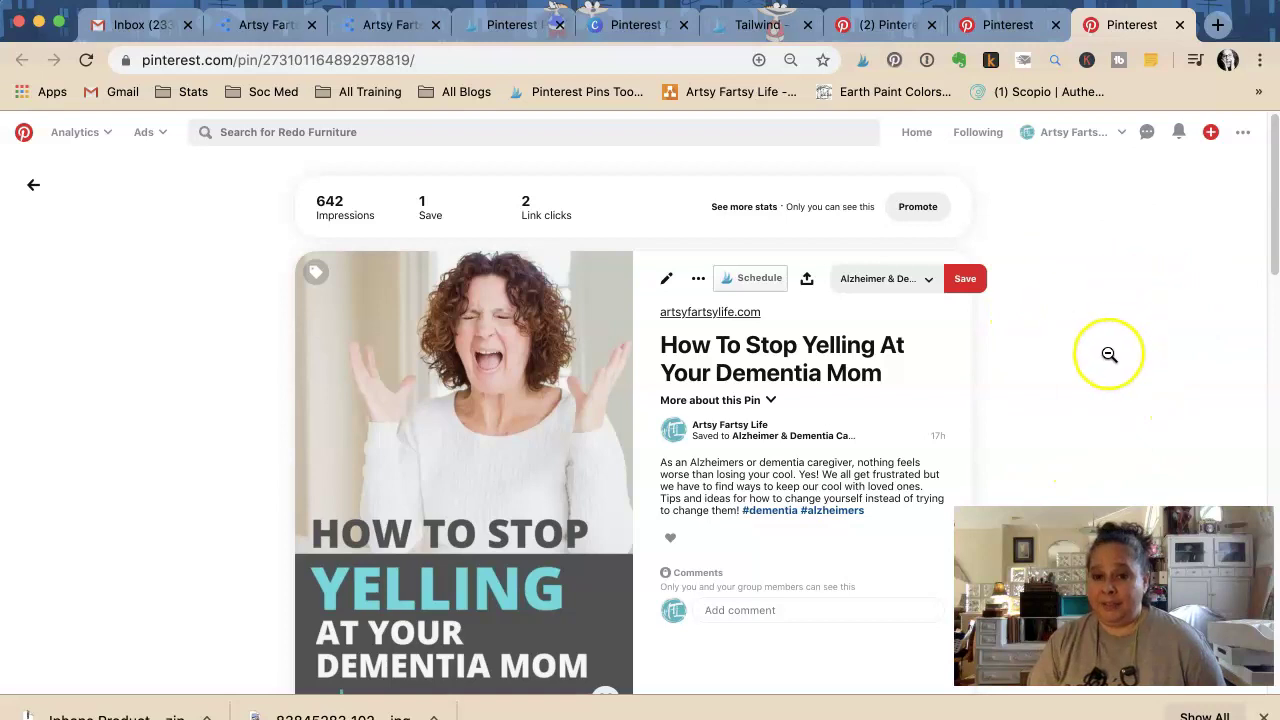
# - Check the How To Stop Yelling pin's 642 impressions, 1 save and 2 link clicks
pyautogui.scroll(-4, 1108, 356)
pyautogui.scroll(4, 1112, 354)
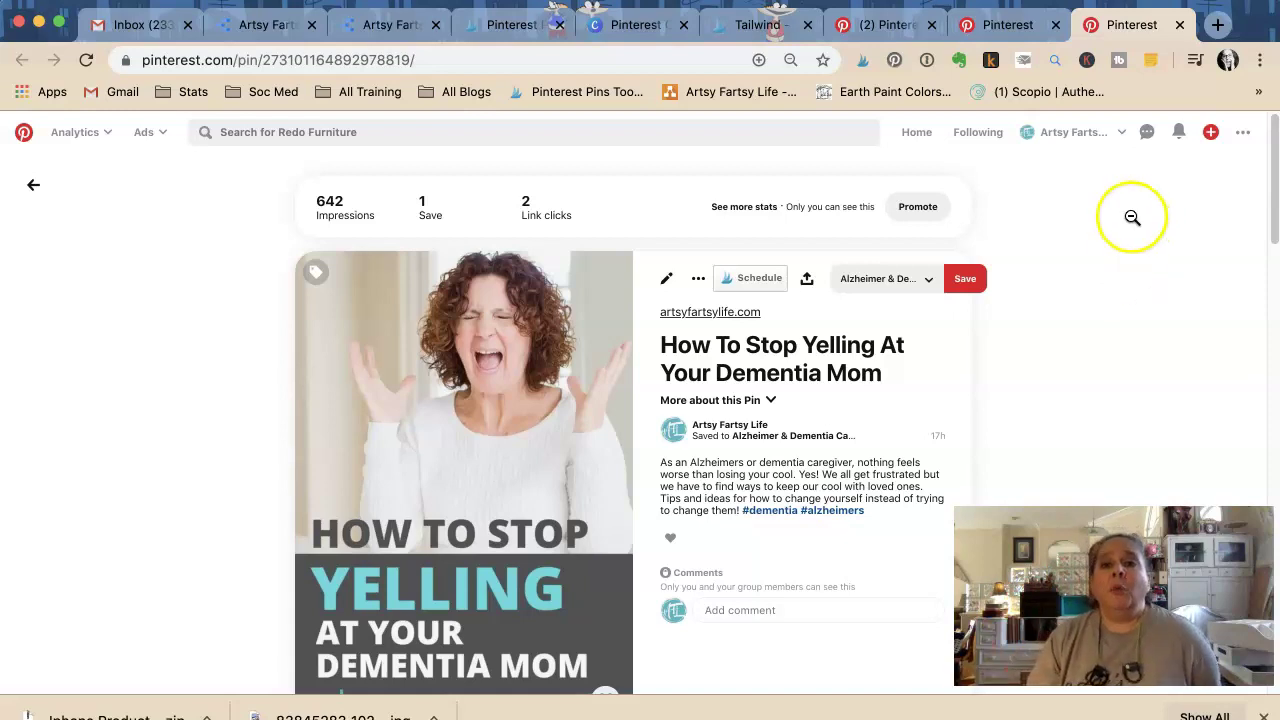
pyautogui.click(979, 24)
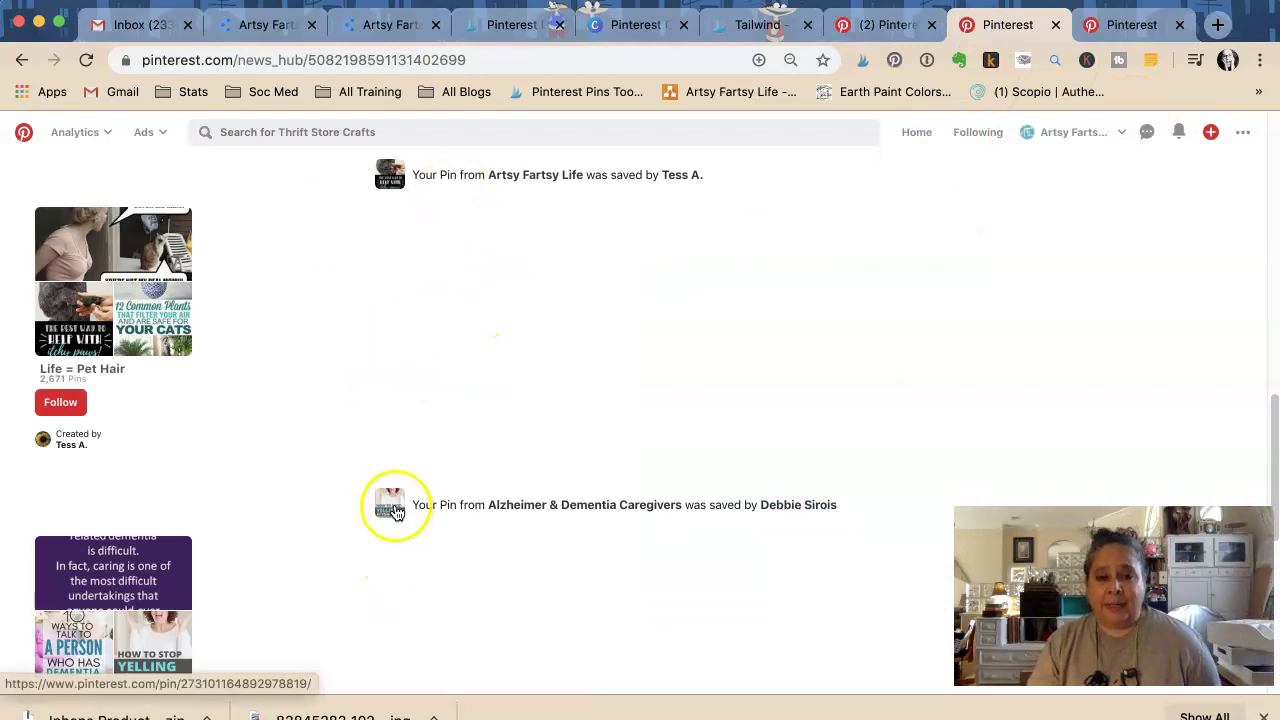
pyautogui.click(1096, 33)
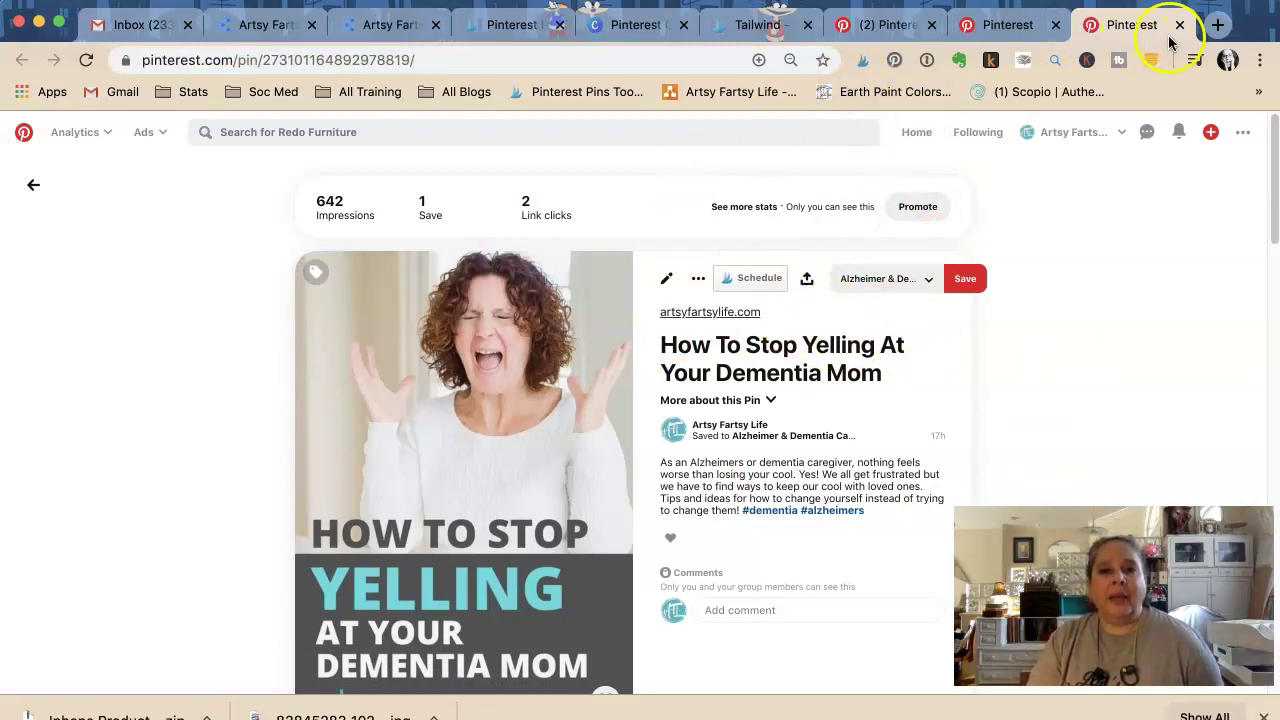
# - Switch to the Tailwind dashboard and scroll through the Top Pins list
pyautogui.click(743, 30)
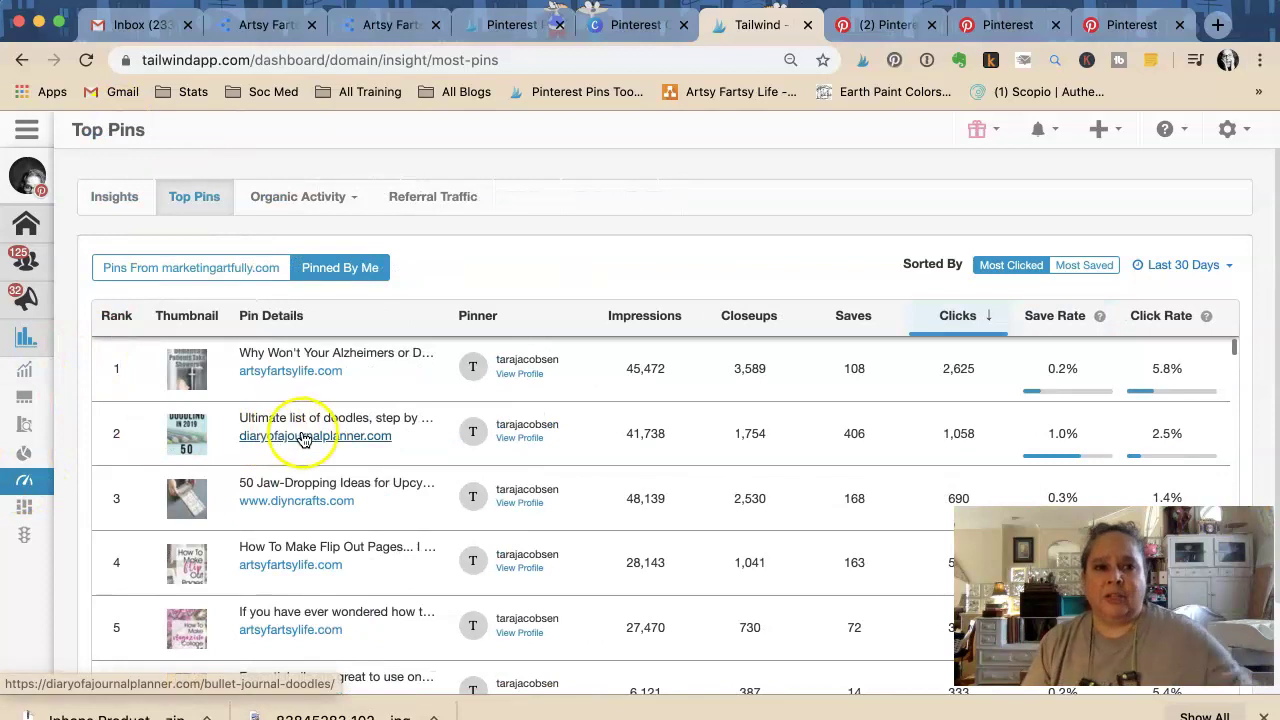
pyautogui.scroll(-1, 318, 440)
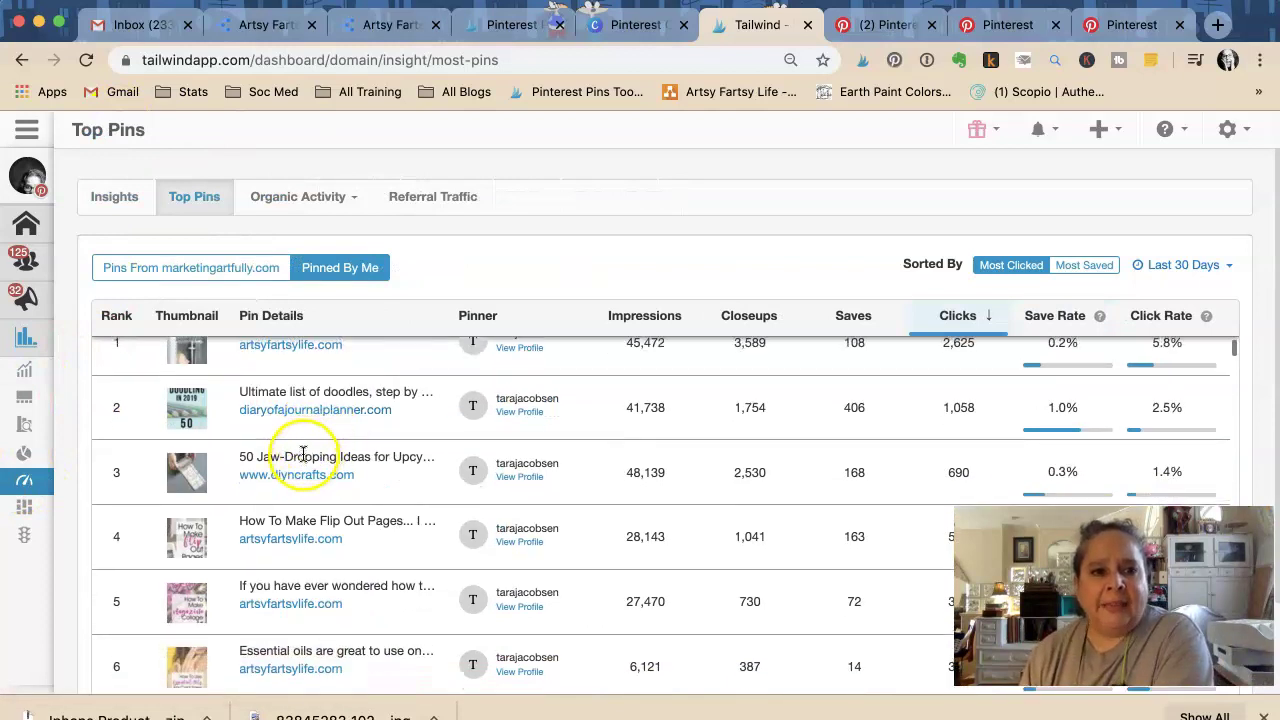
pyautogui.scroll(1, 303, 453)
pyautogui.moveTo(177, 377)
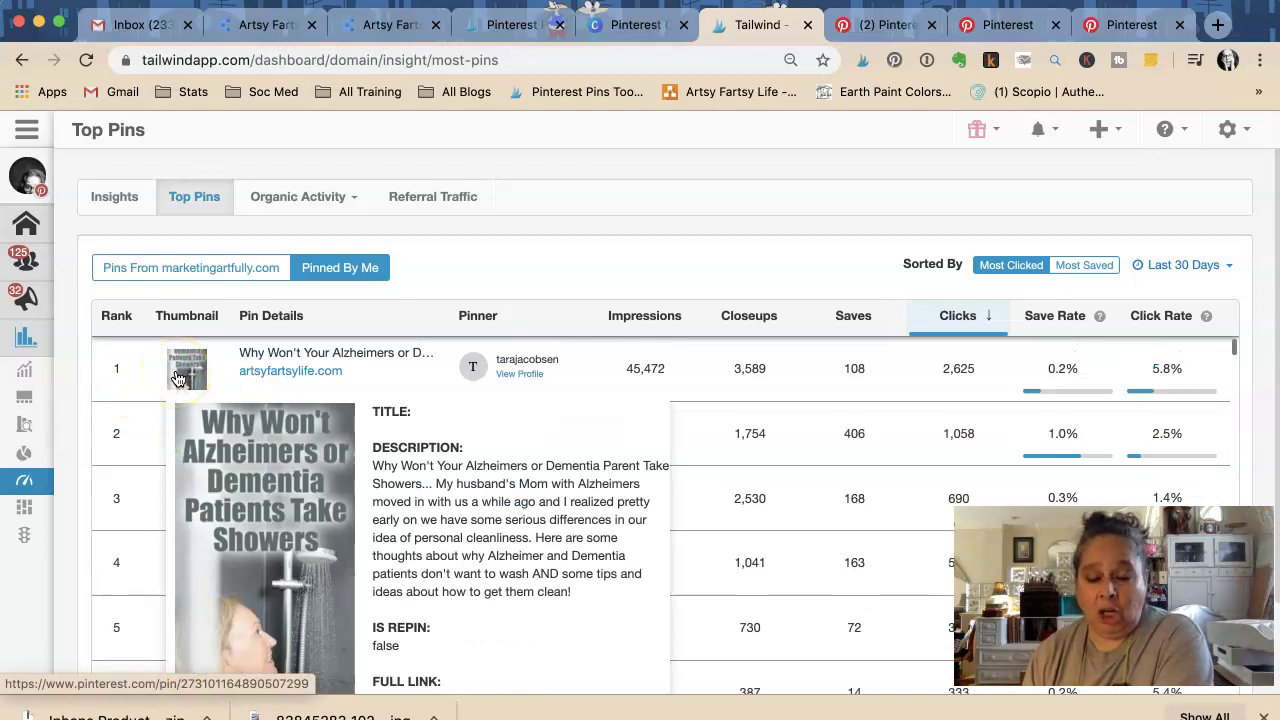
pyautogui.scroll(-1, 180, 375)
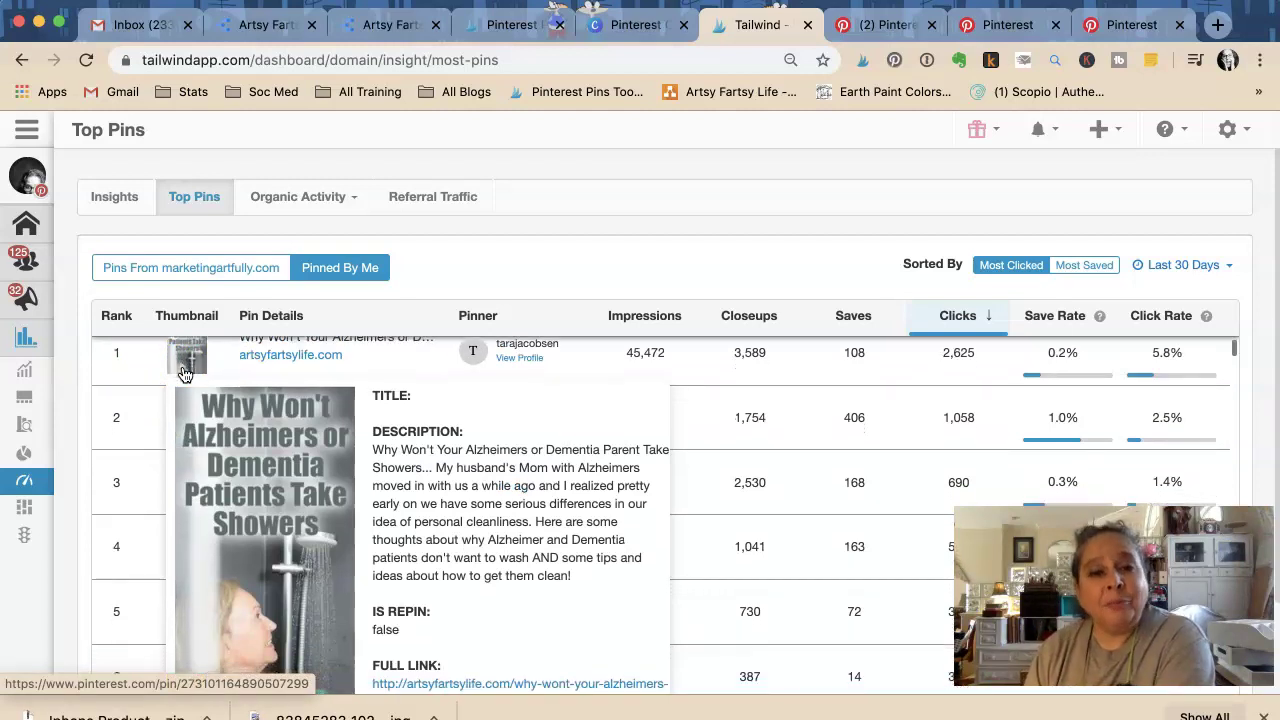
pyautogui.scroll(-1, 185, 370)
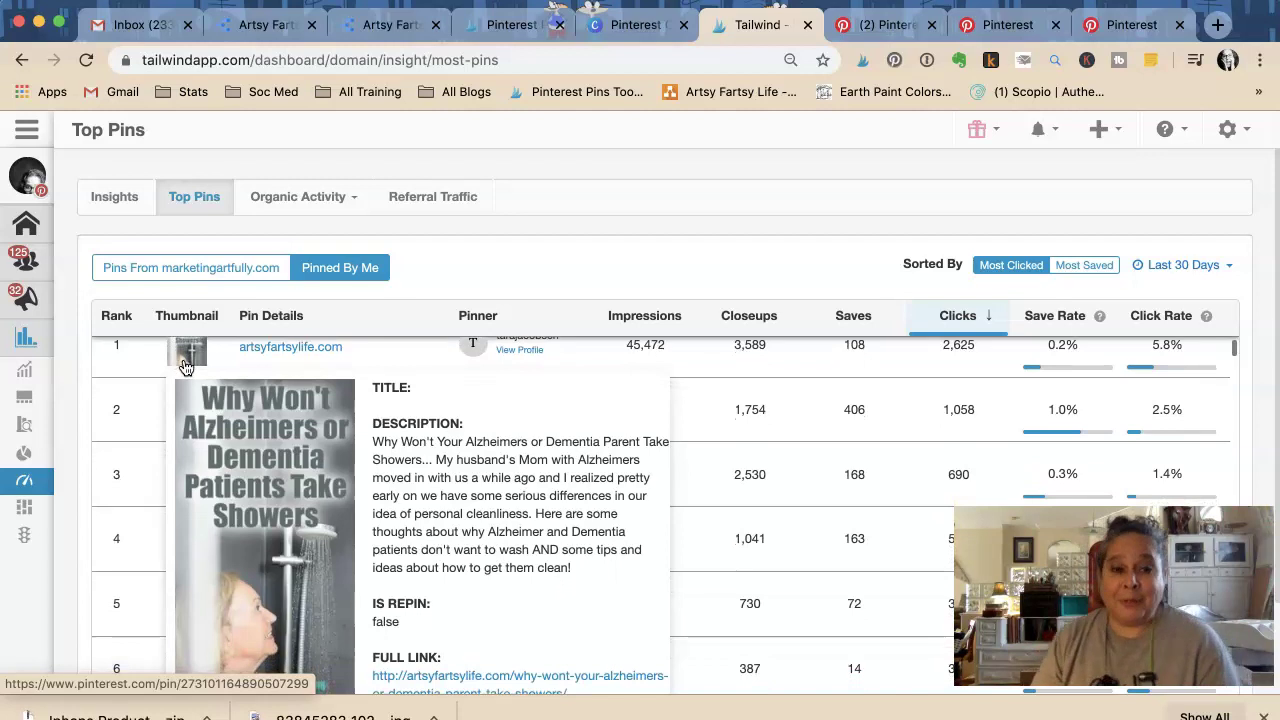
pyautogui.scroll(-1, 183, 362)
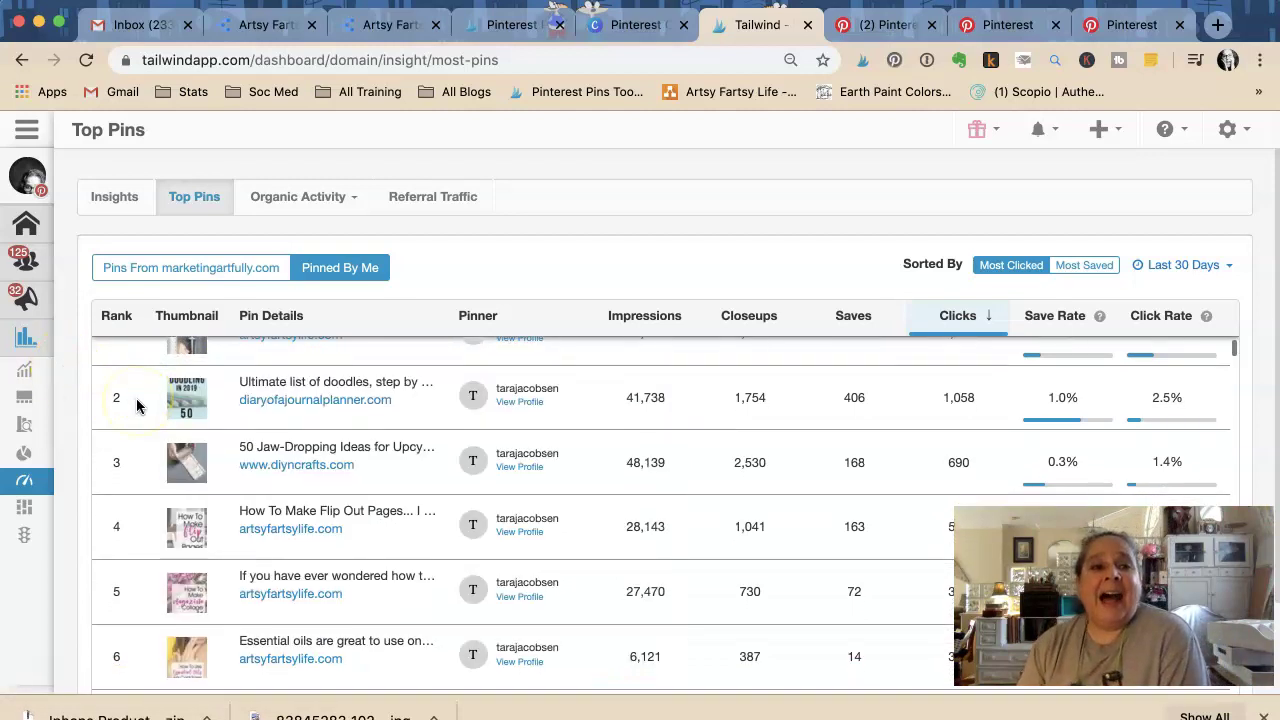
pyautogui.scroll(-4, 136, 405)
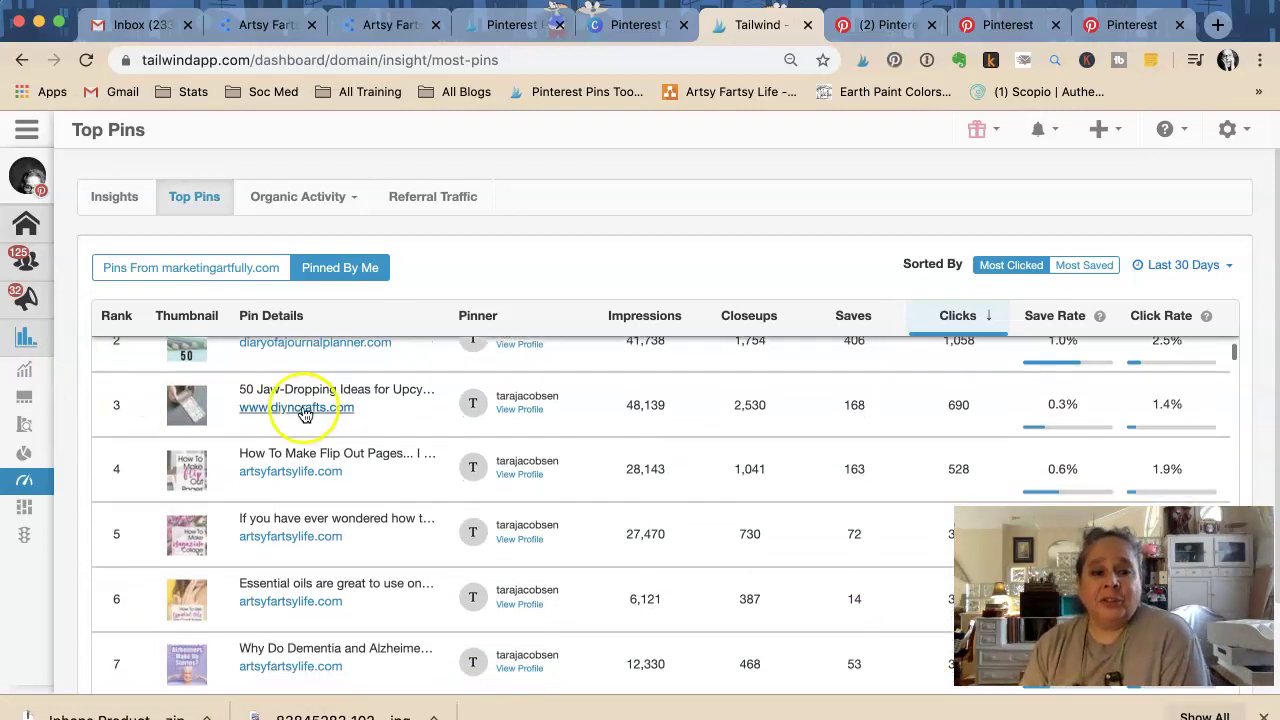
pyautogui.scroll(5, 288, 410)
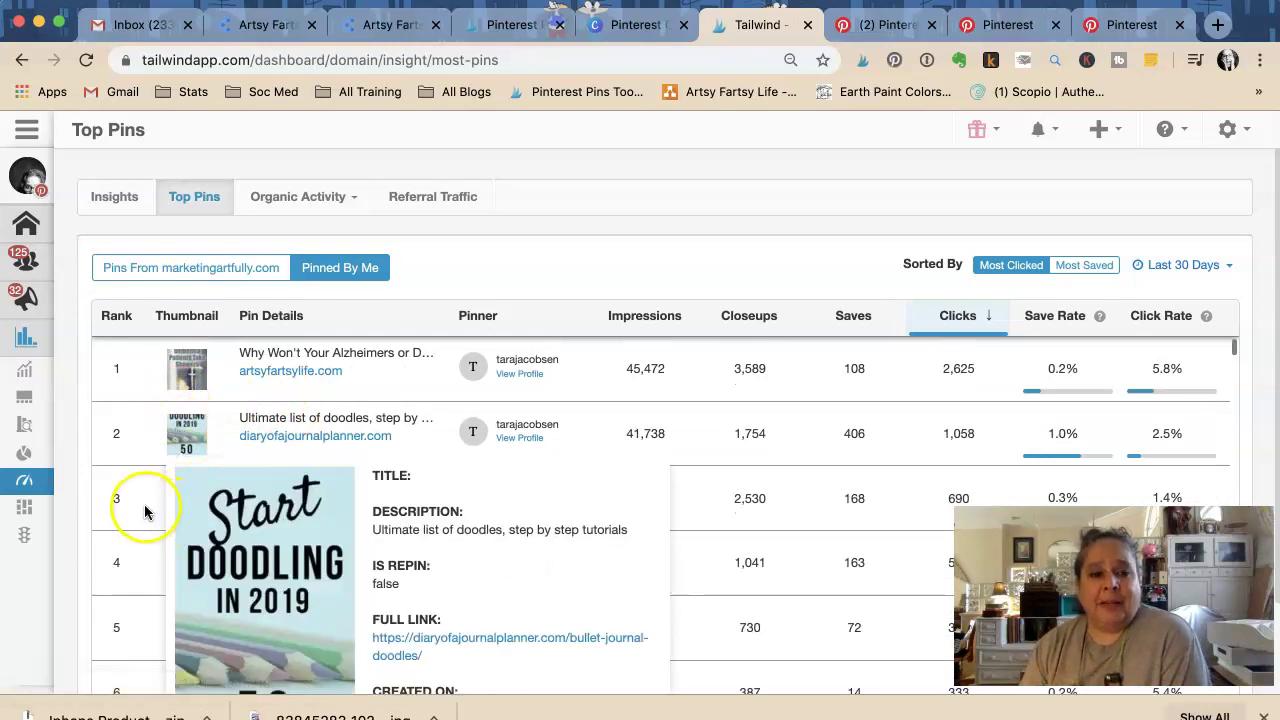
# - Open the row 4 How To Make Flip Out Pages pin in a new Pinterest tab
pyautogui.moveTo(197, 508)
pyautogui.scroll(-3, 105, 400)
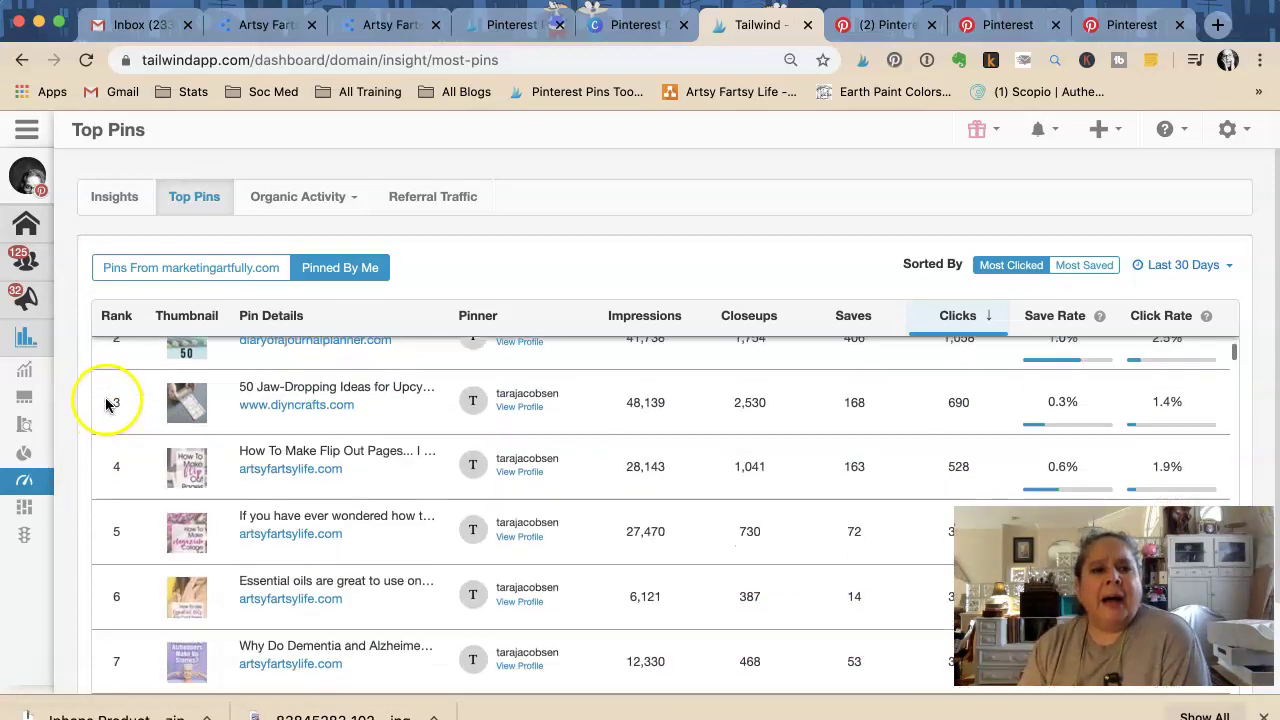
pyautogui.moveTo(180, 475)
pyautogui.rightClick(188, 470)
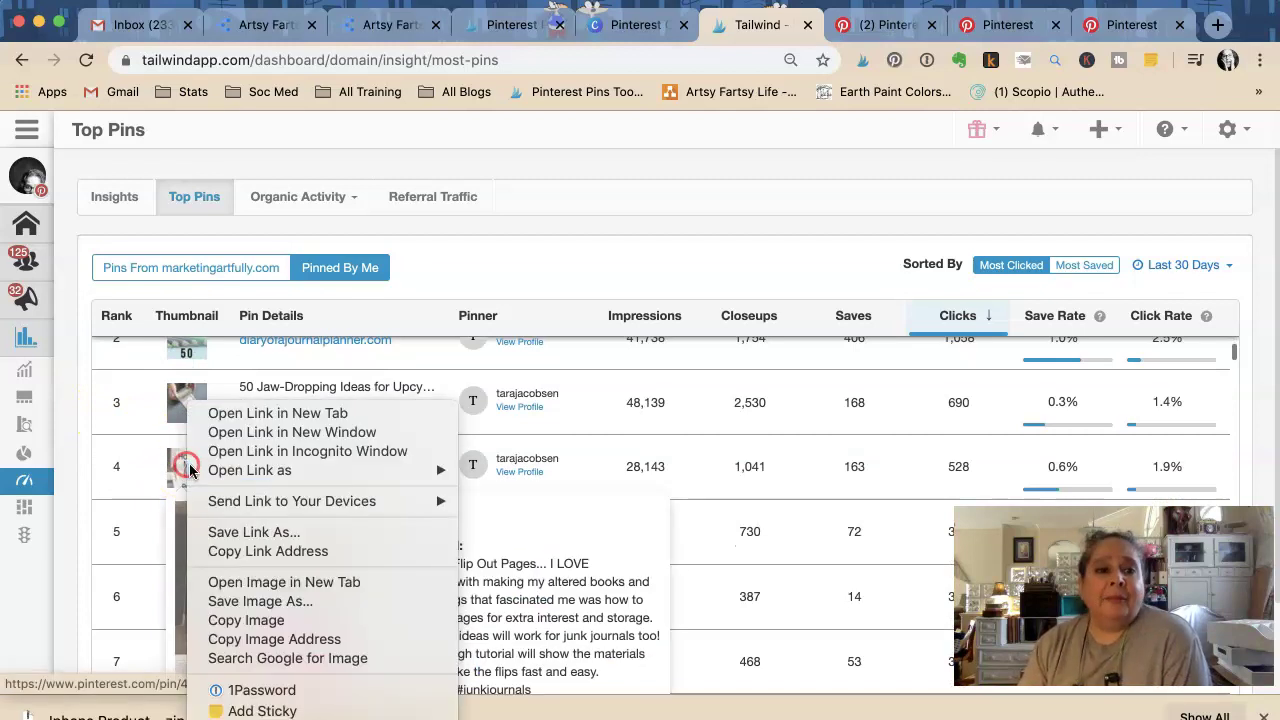
pyautogui.click(211, 412)
pyautogui.click(773, 20)
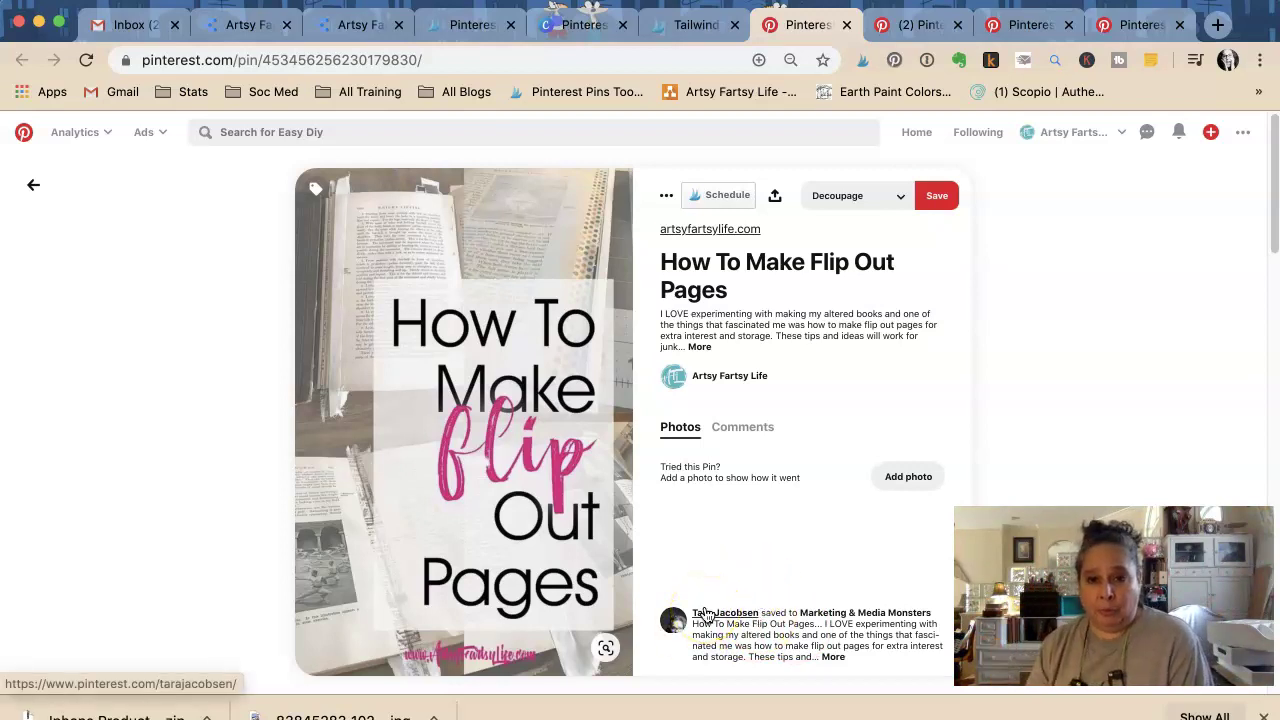
# - Toggle the Pinterest account to personal and back to Artsy Fartsy Life, then reopen Tailwind's Top Pins
pyautogui.click(1070, 136)
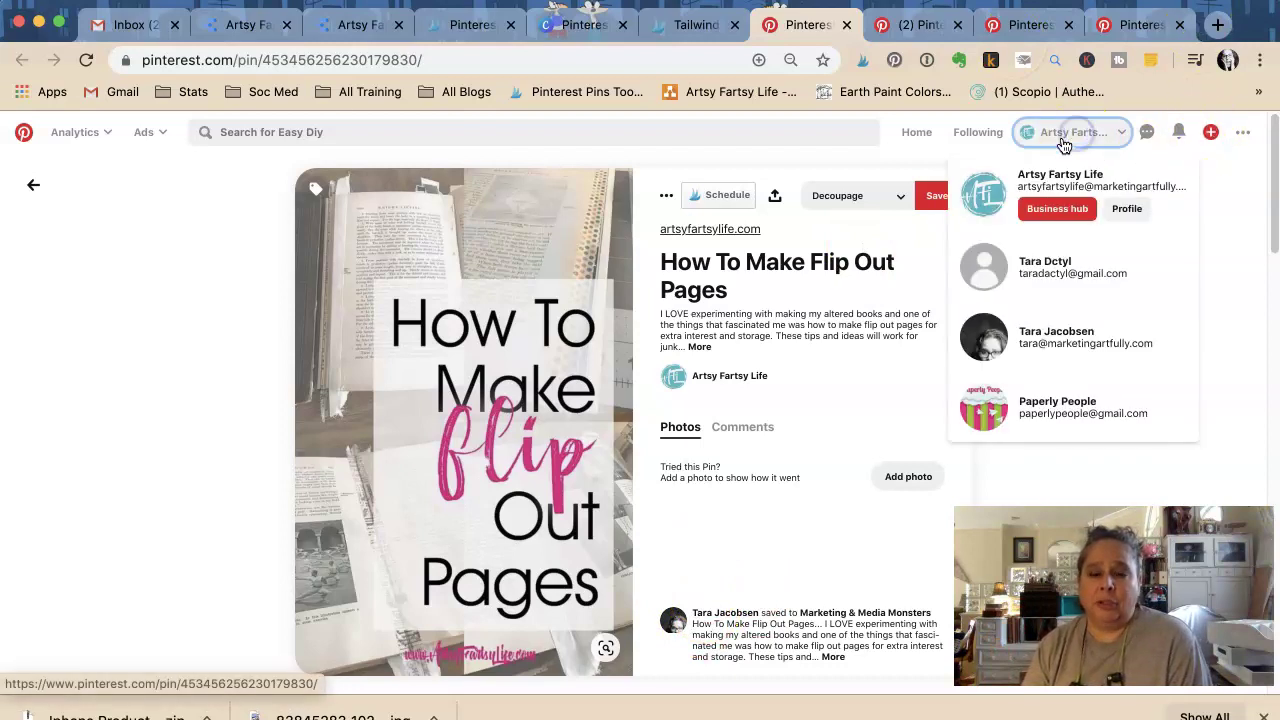
pyautogui.click(1045, 318)
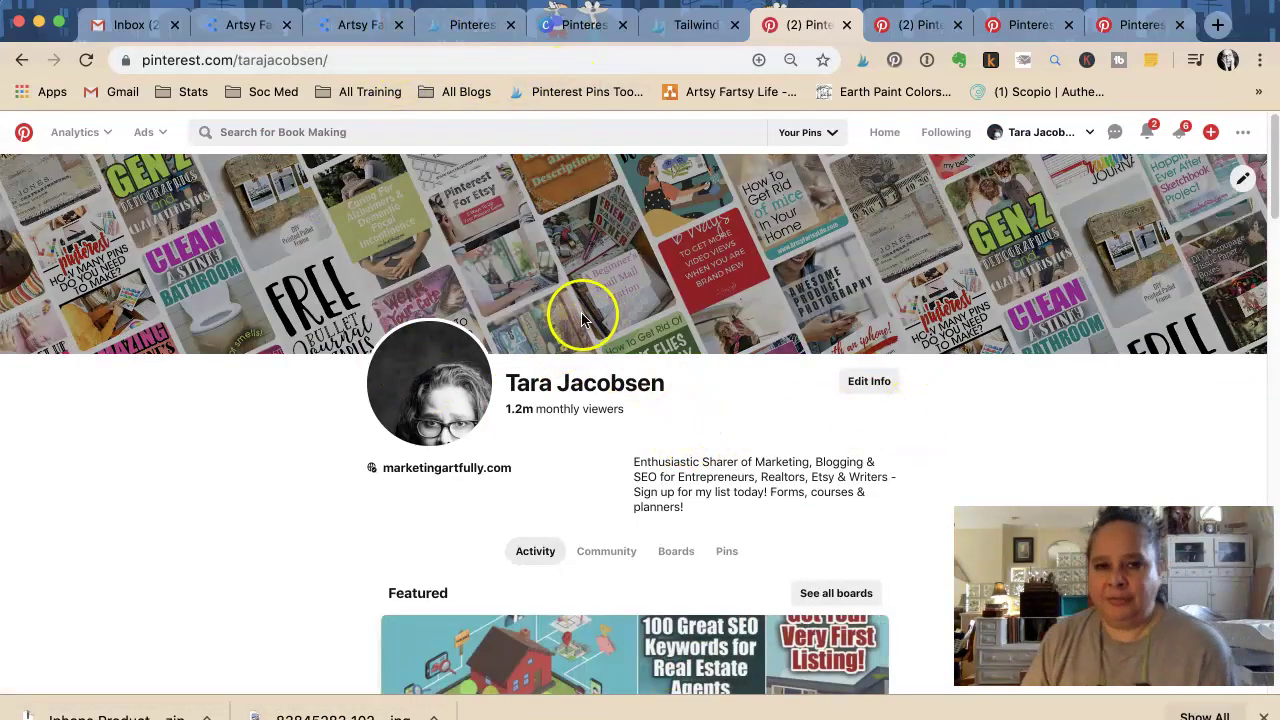
pyautogui.click(1057, 145)
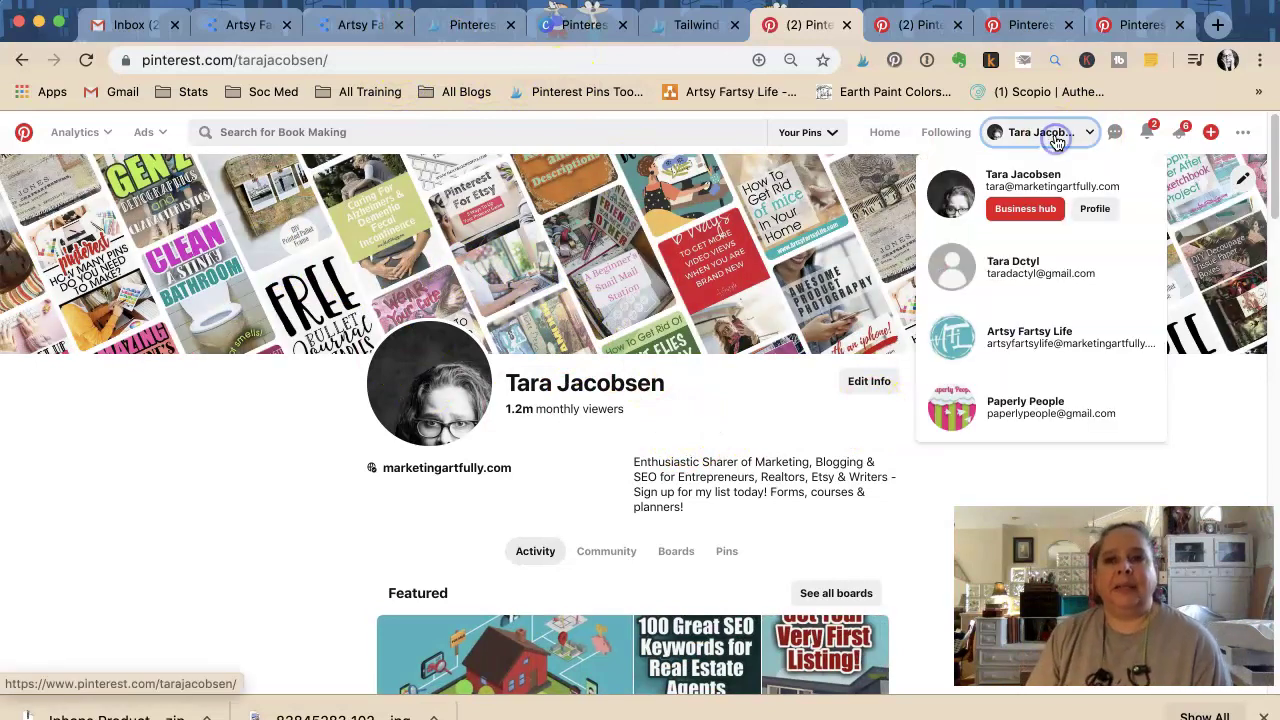
pyautogui.click(996, 357)
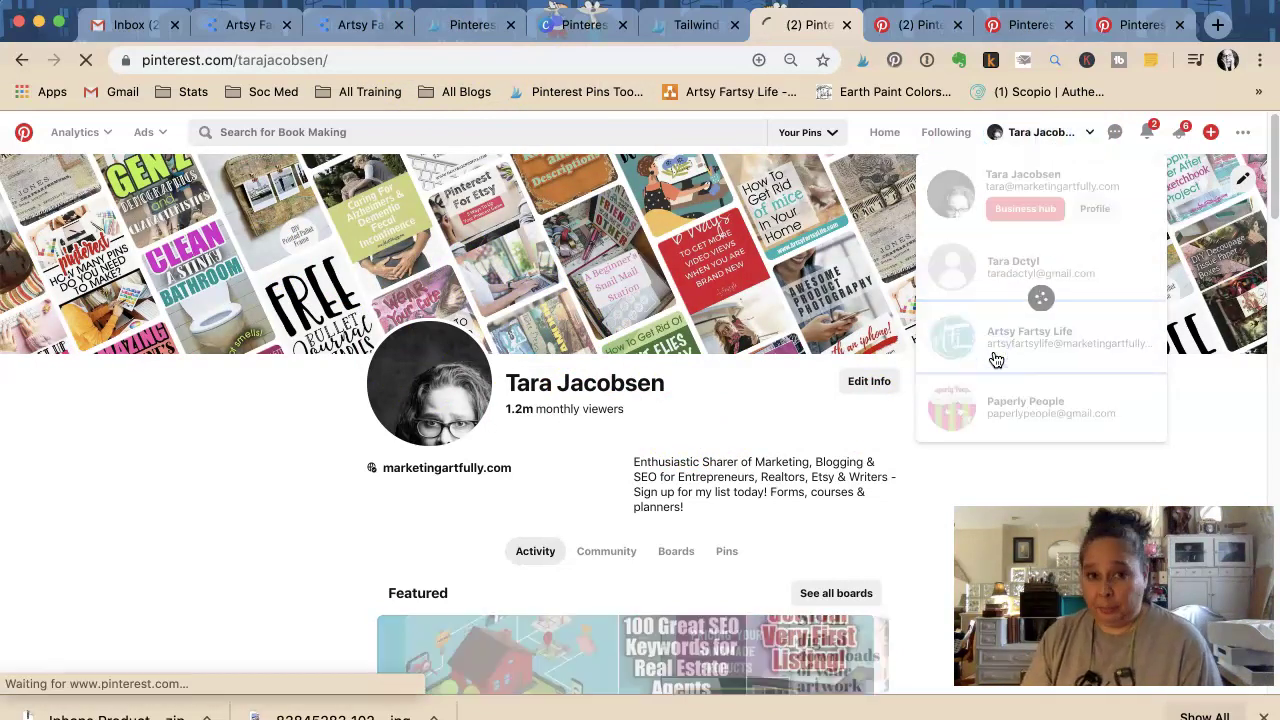
pyautogui.click(667, 39)
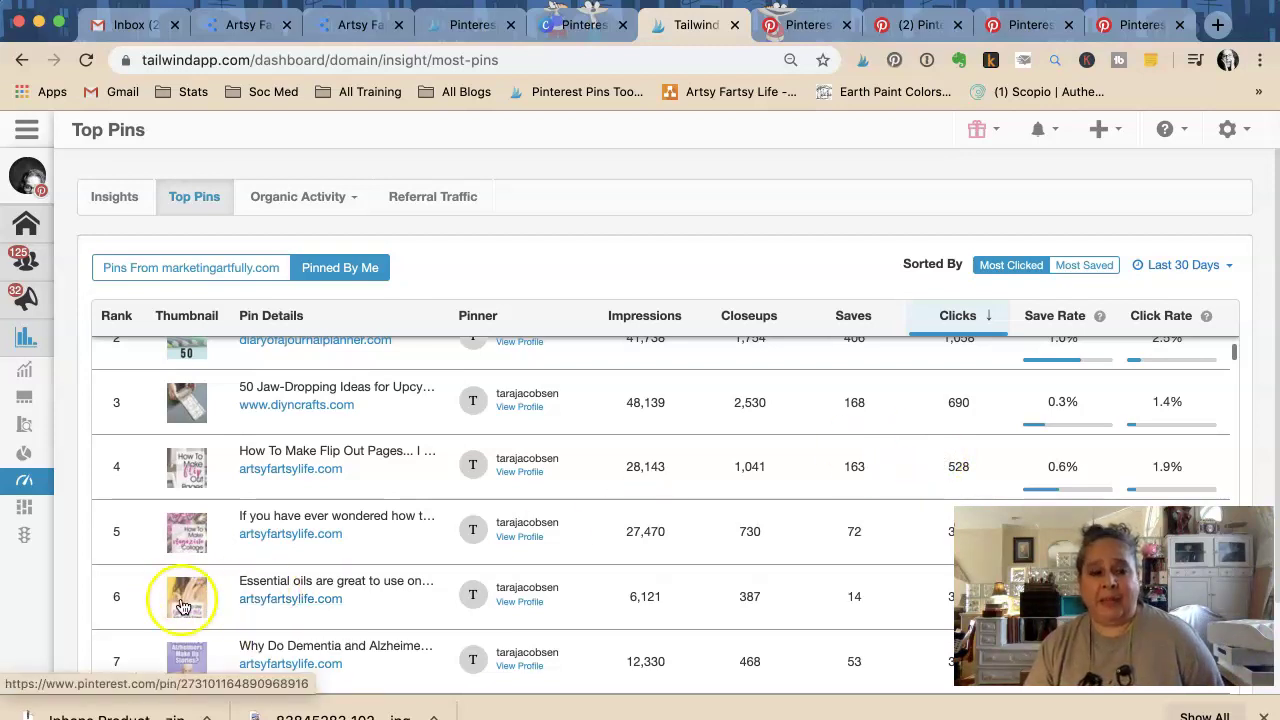
# - Preview row 6 in Top Pins, then bring back the Artsy Fartsy Life profile (525.2k monthly viewers)
pyautogui.moveTo(183, 607)
pyautogui.scroll(-3, 183, 600)
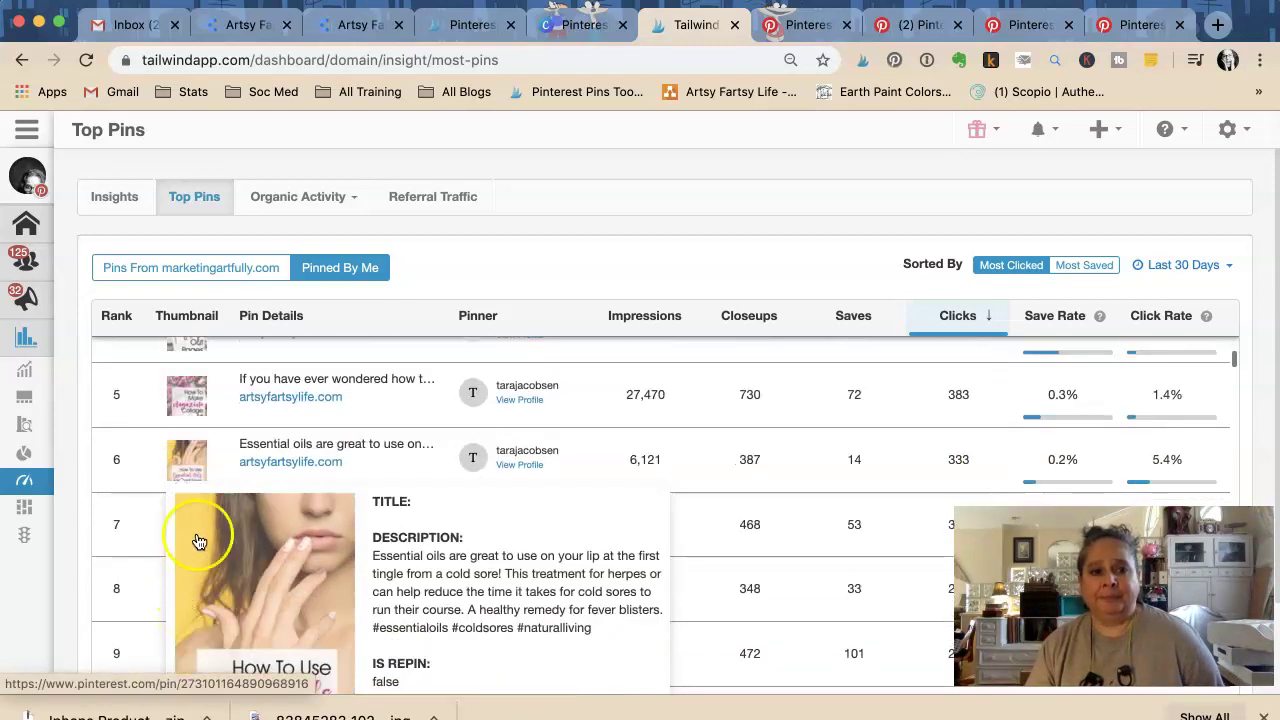
pyautogui.scroll(-1, 191, 458)
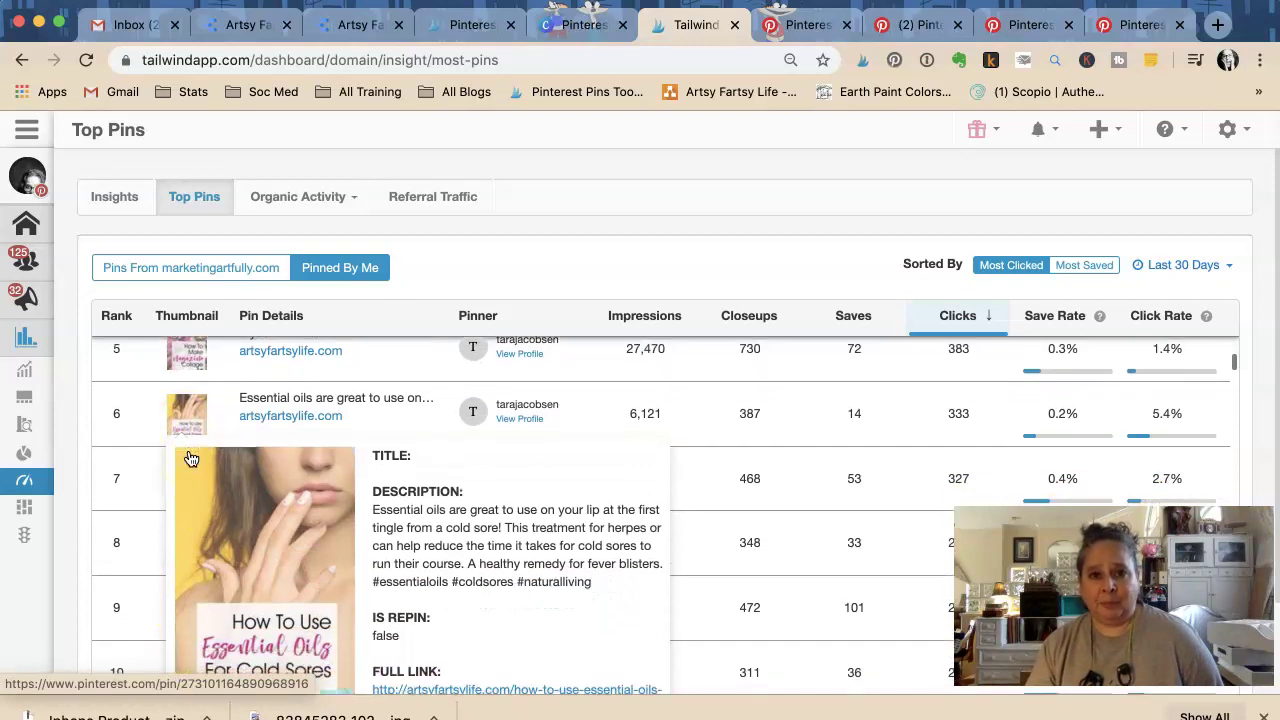
pyautogui.click(806, 25)
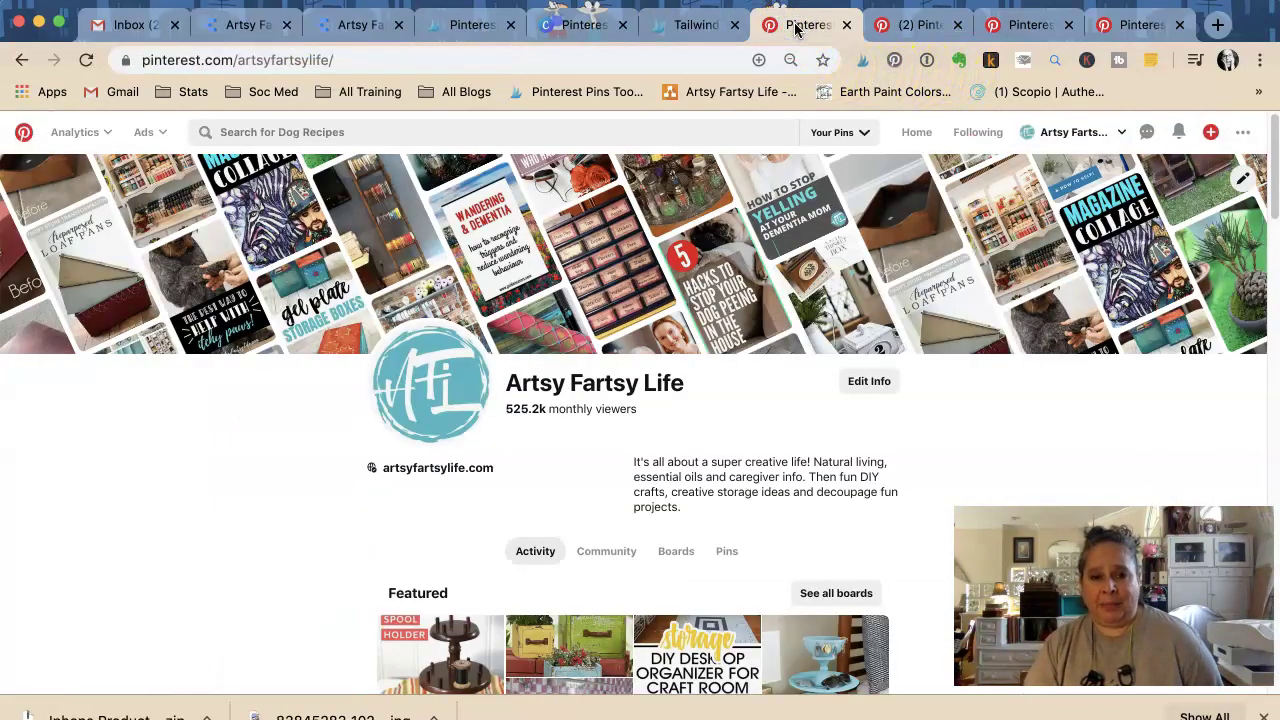
# - Open Analytics Overview and, from Top Boards, the Alzheimer & Dementia Caregivers board (352 pins)
pyautogui.click(81, 136)
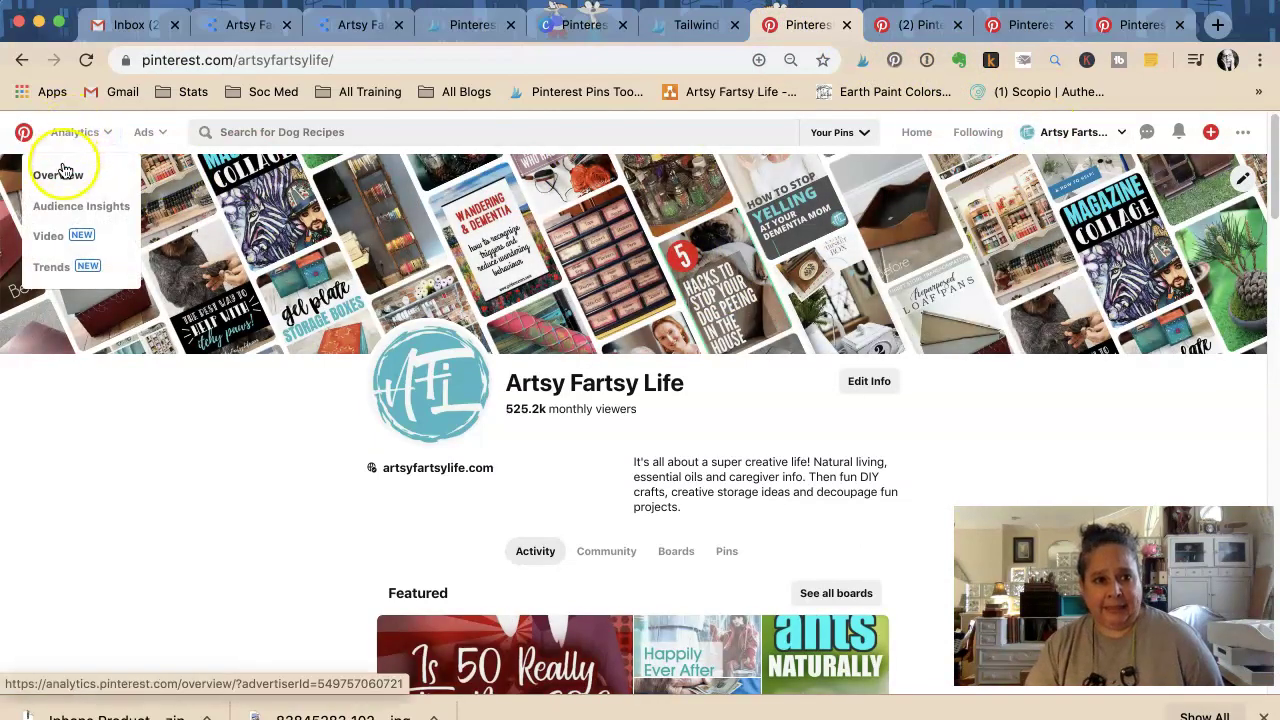
pyautogui.click(58, 175)
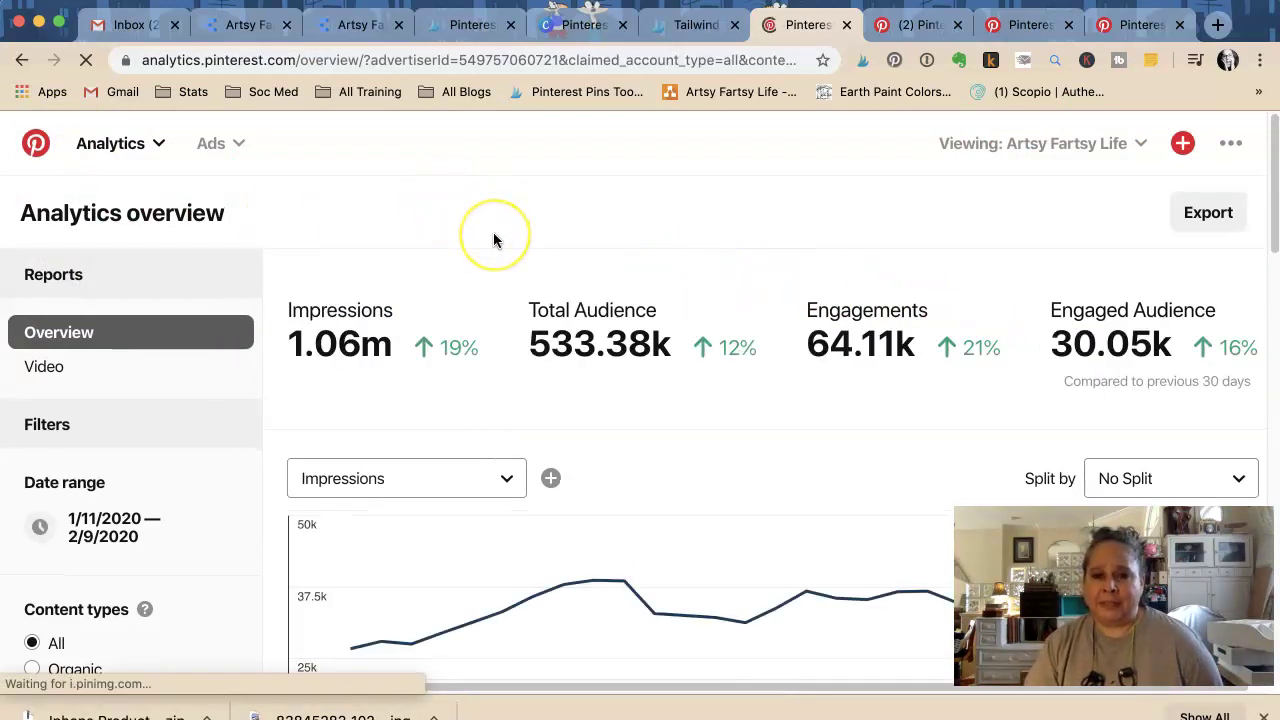
pyautogui.scroll(-4, 493, 234)
pyautogui.scroll(-10, 493, 234)
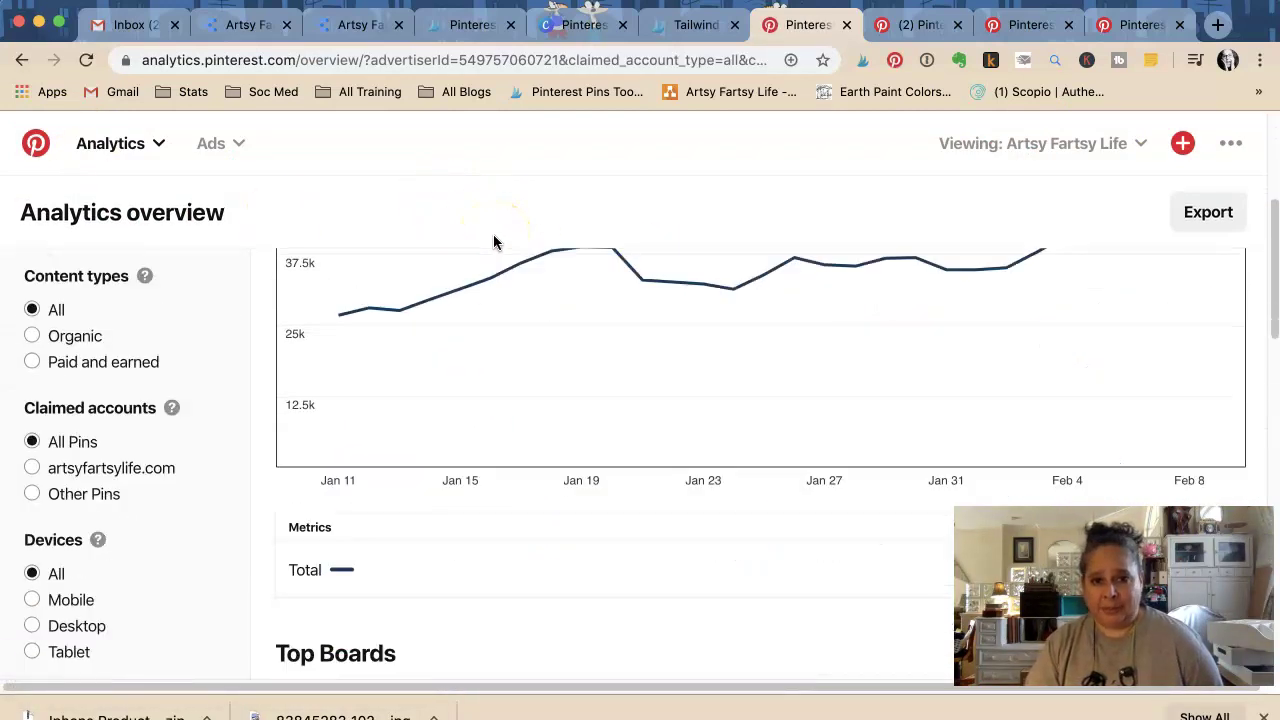
pyautogui.scroll(-3, 493, 240)
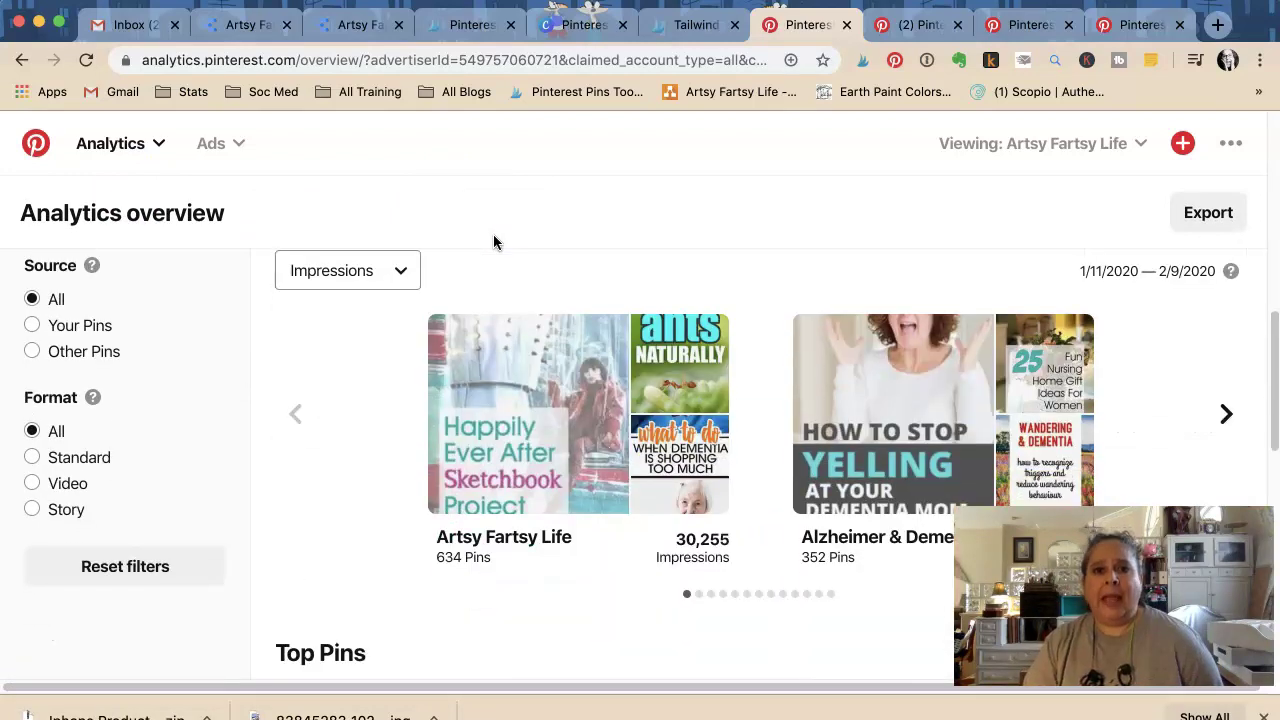
pyautogui.moveTo(862, 385)
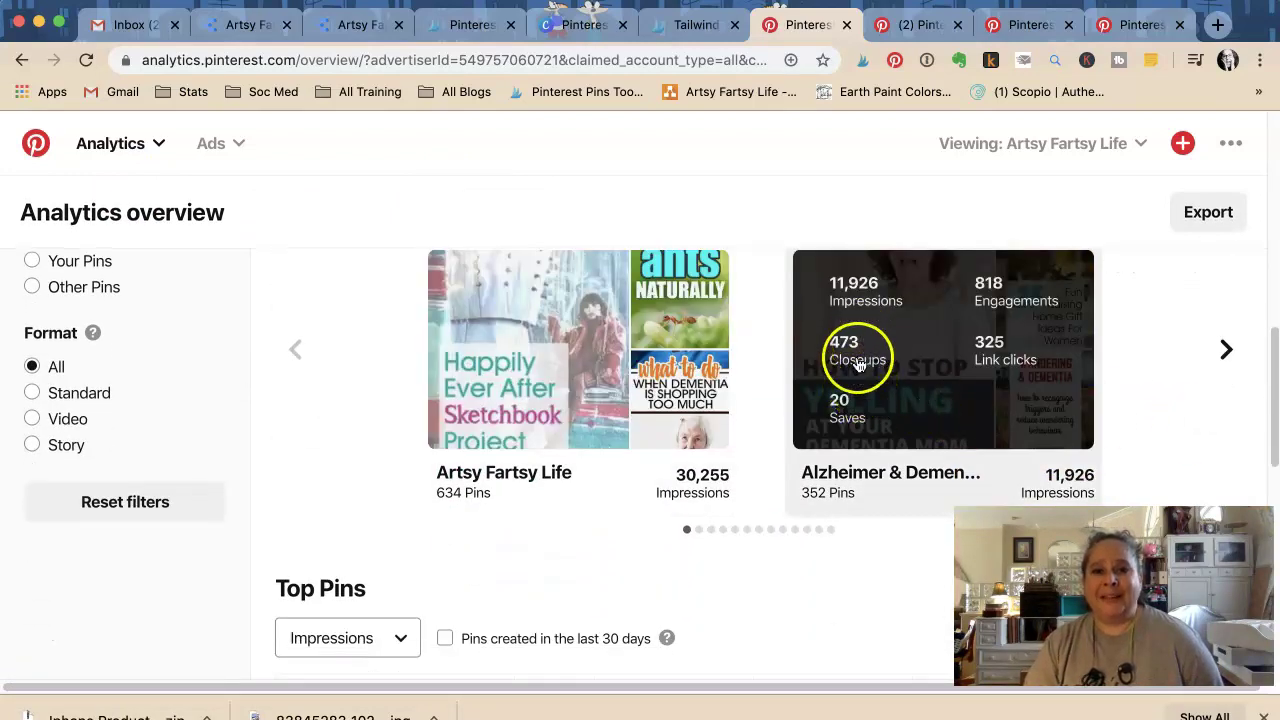
pyautogui.click(889, 355)
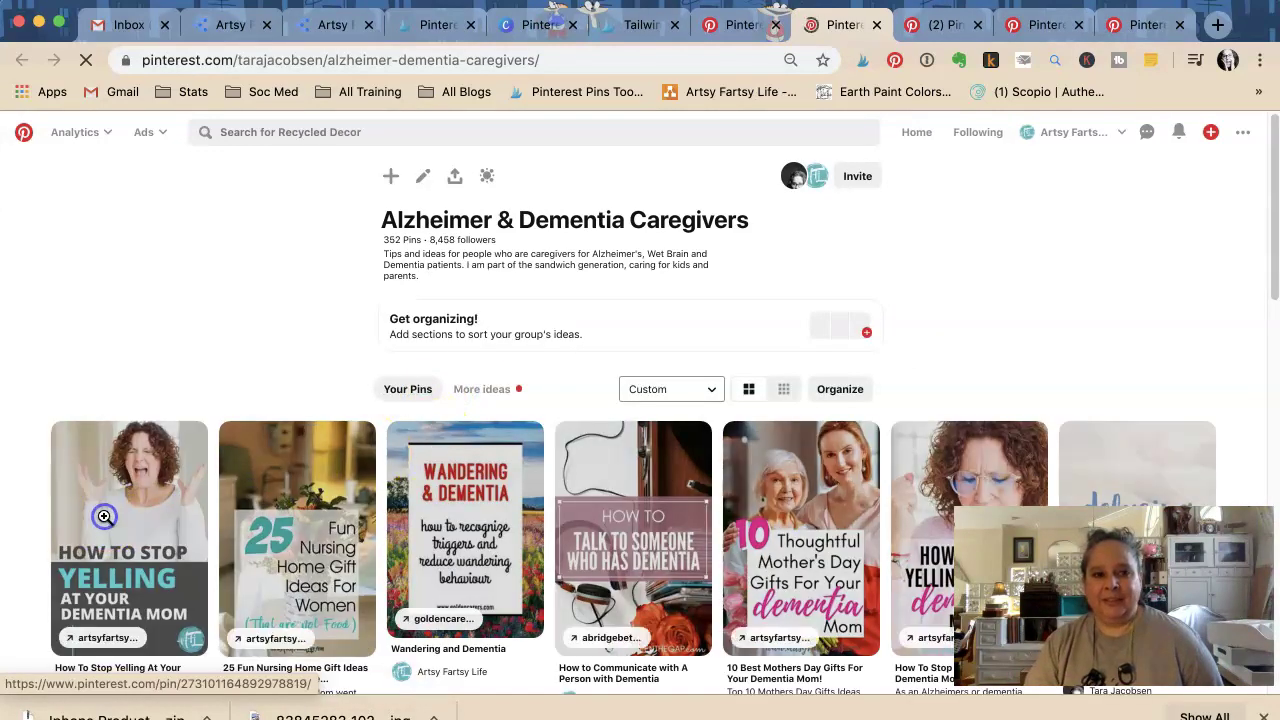
# - View the How To Stop Yelling At Your Dementia Mom pin, then return to the board's pin list
pyautogui.click(105, 517)
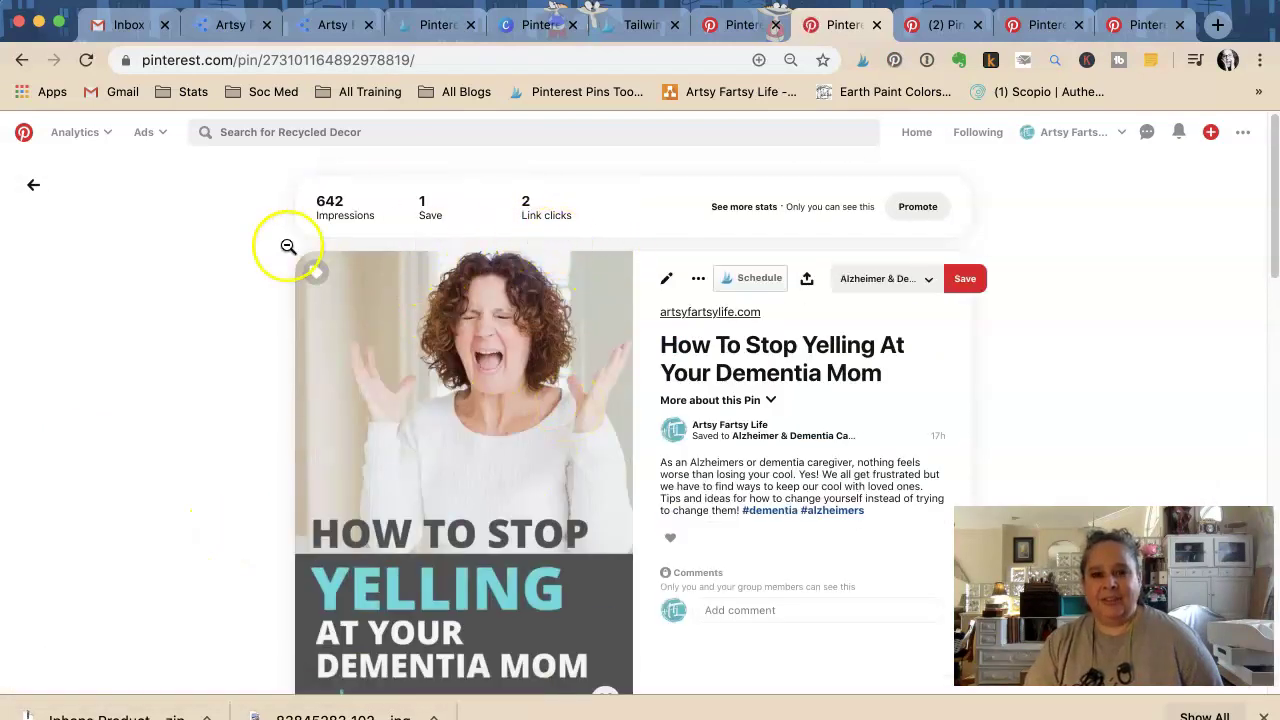
pyautogui.click(33, 187)
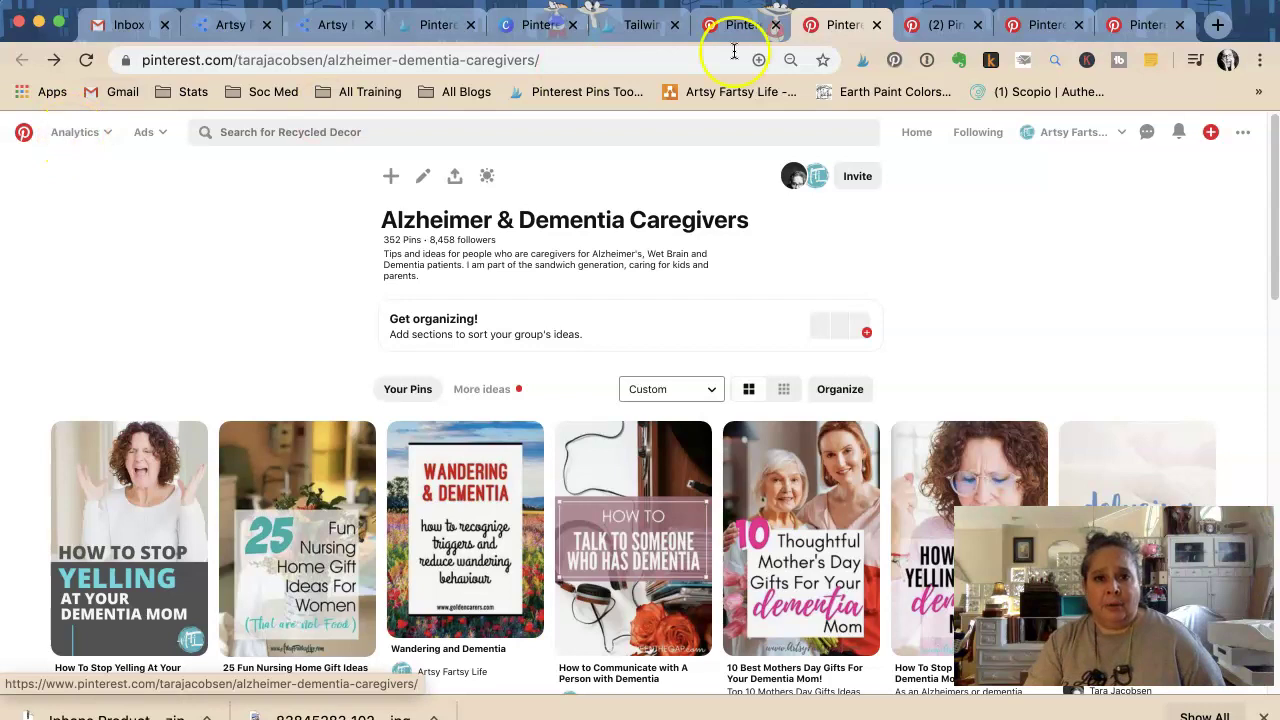
# - Close the board tab and scroll the analytics overview down to Top Pins
pyautogui.click(876, 24)
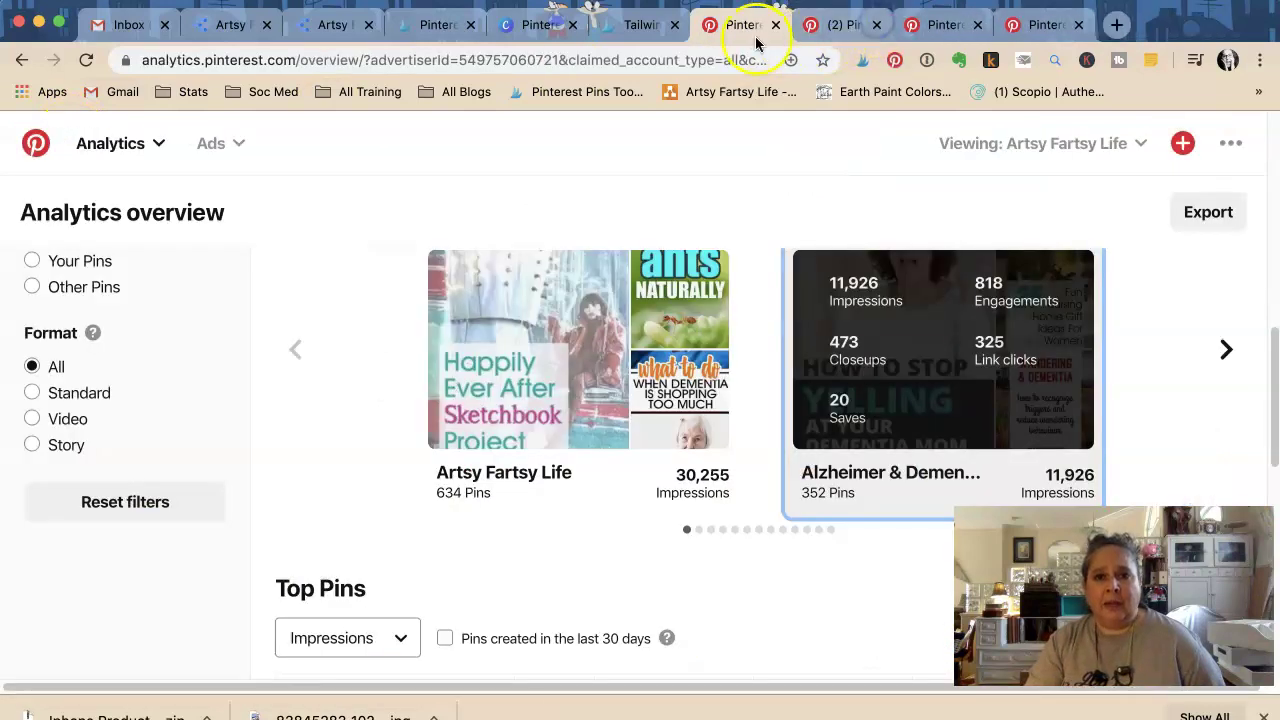
pyautogui.scroll(-3, 412, 295)
pyautogui.scroll(-5, 416, 296)
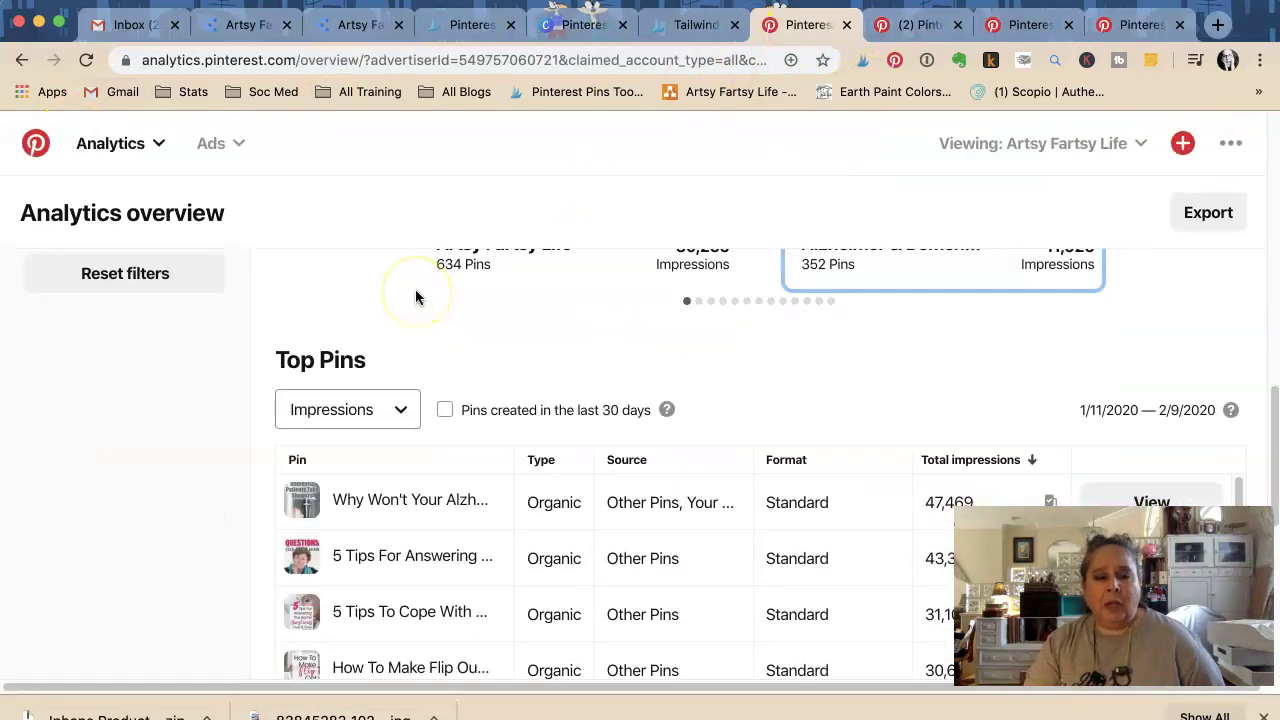
pyautogui.scroll(-2, 416, 297)
pyautogui.moveTo(362, 350)
pyautogui.moveTo(303, 350)
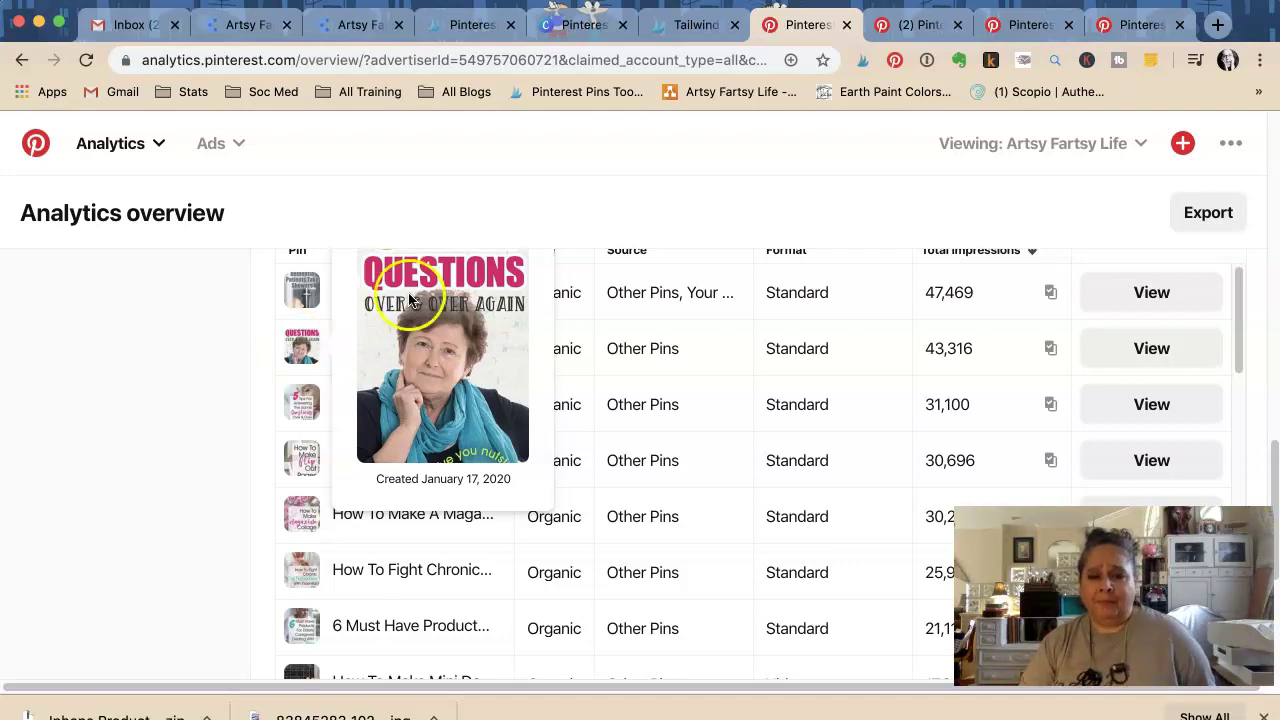
# - Open the second top pin, 5 Tips For Answering The Same Question (43,316 impressions), in a new tab
pyautogui.rightClick(295, 338)
pyautogui.click(325, 343)
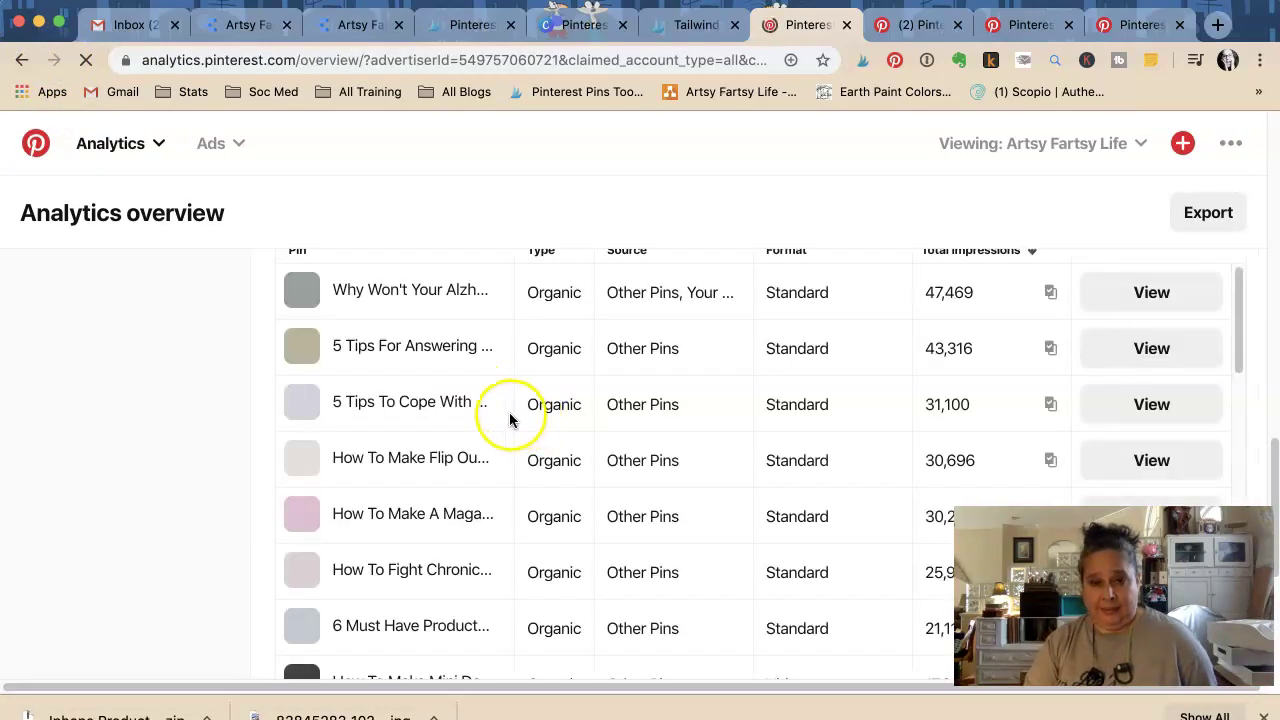
pyautogui.moveTo(297, 348)
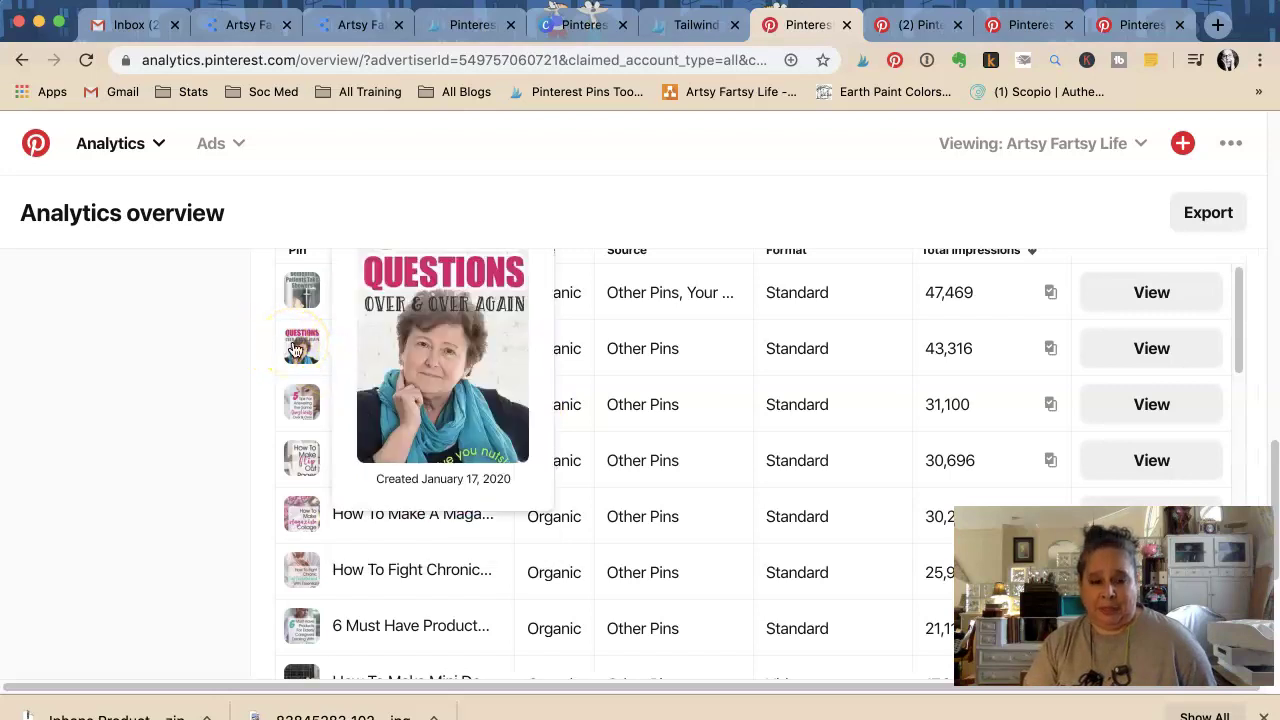
pyautogui.rightClick(297, 348)
pyautogui.click(220, 317)
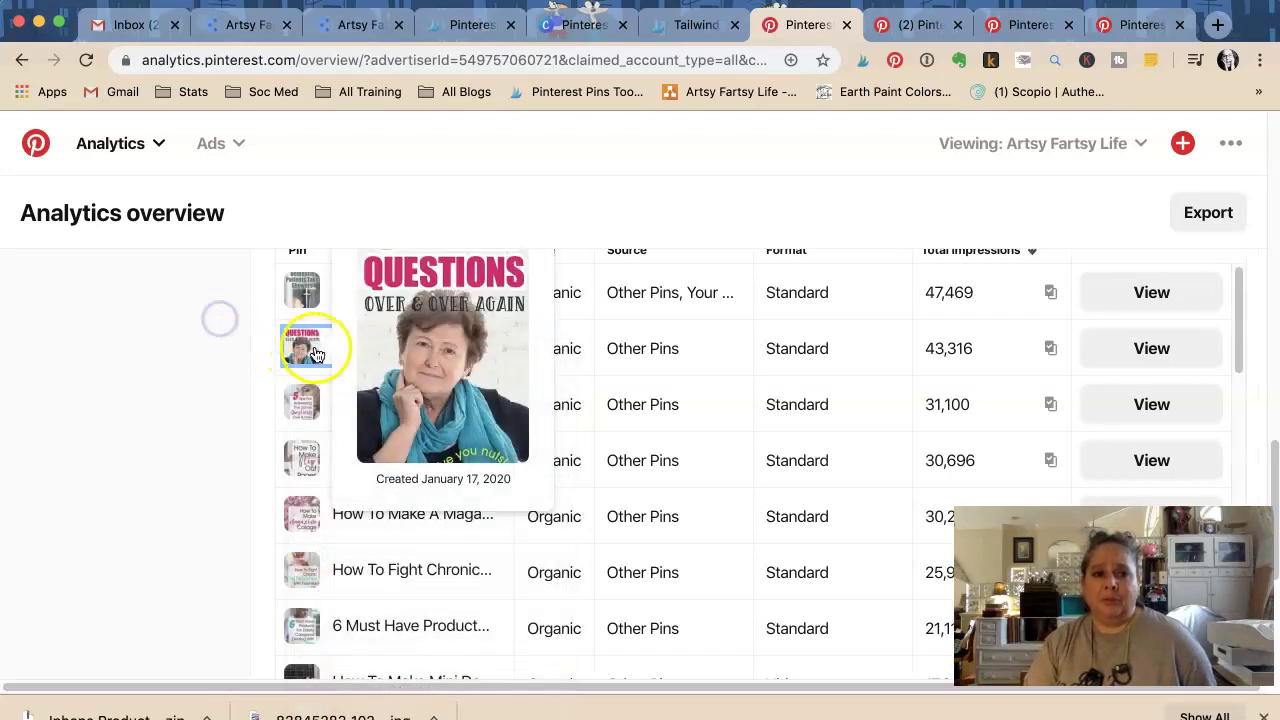
pyautogui.click(312, 349)
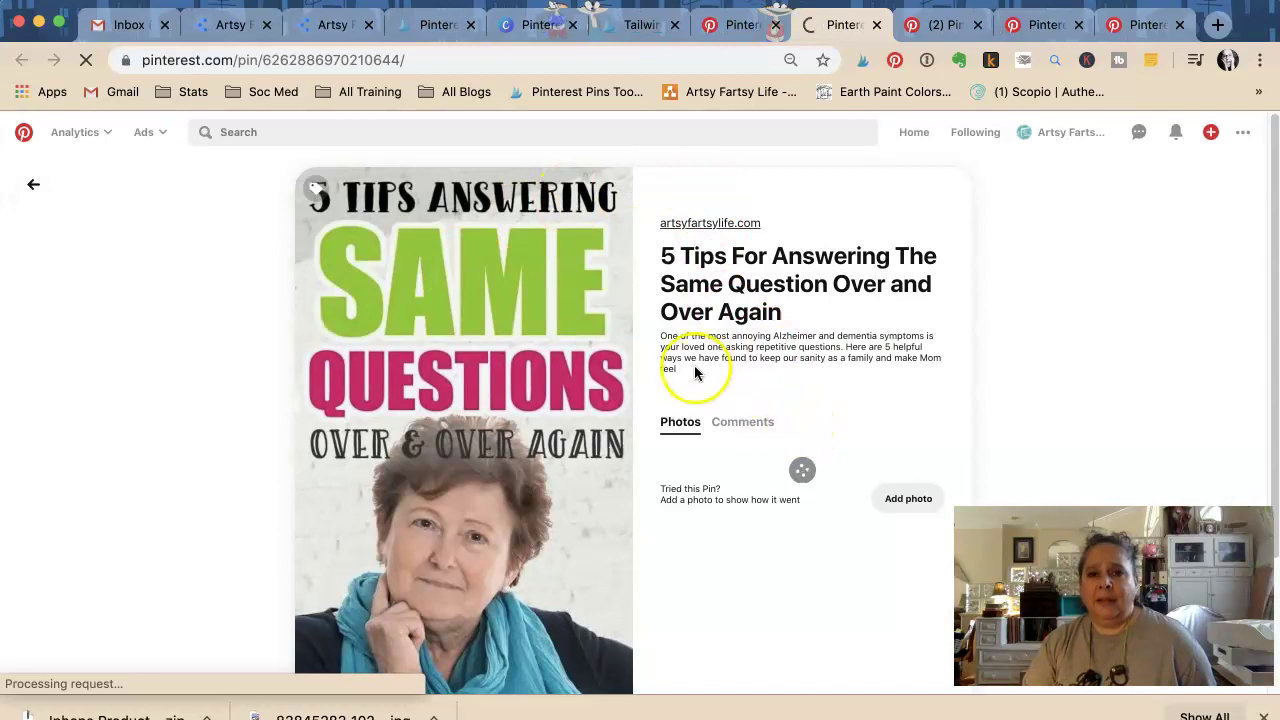
# - Pick Caregiver Tips For Dementia from the board list and save the 5 Tips pin there
pyautogui.scroll(-4, 697, 372)
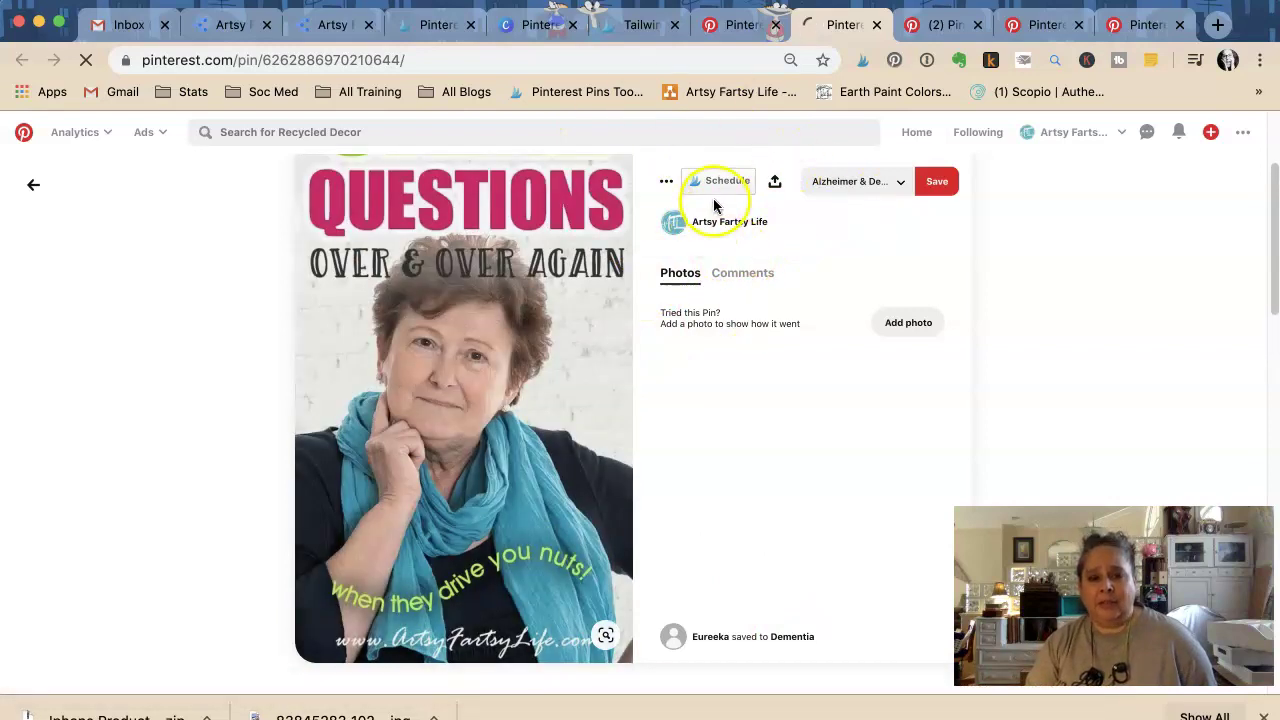
pyautogui.click(853, 190)
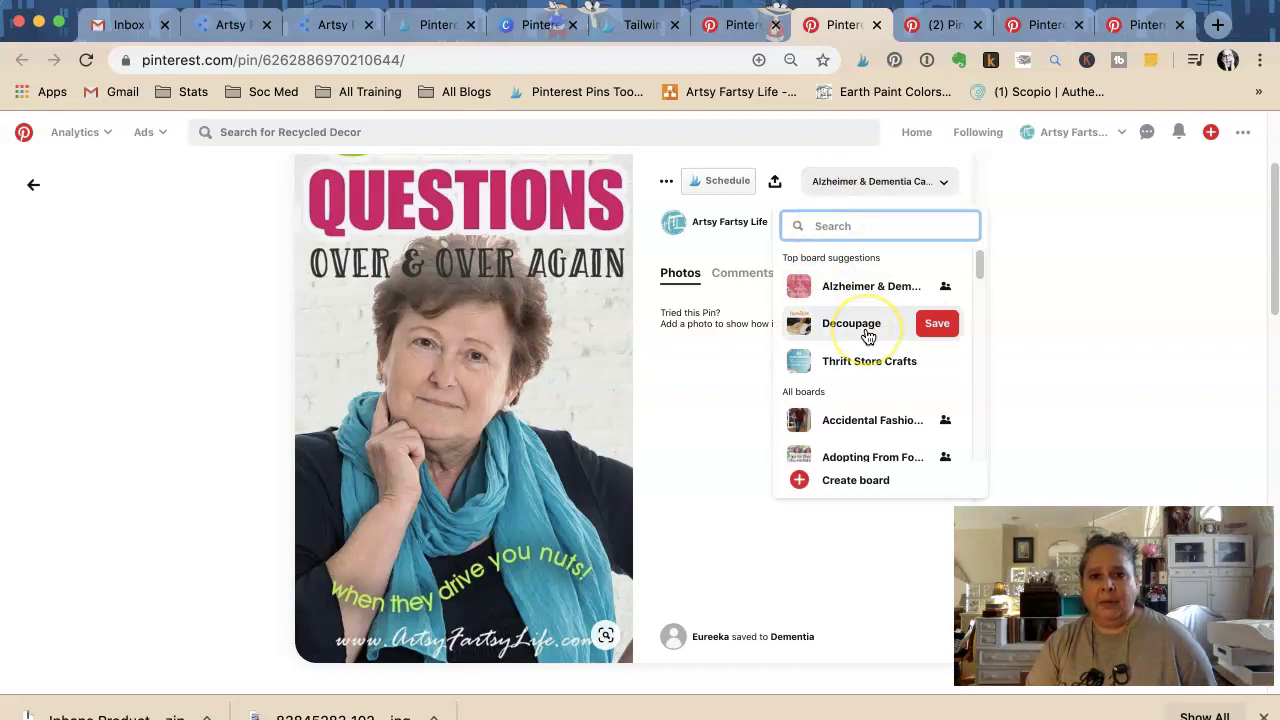
pyautogui.scroll(-8, 868, 336)
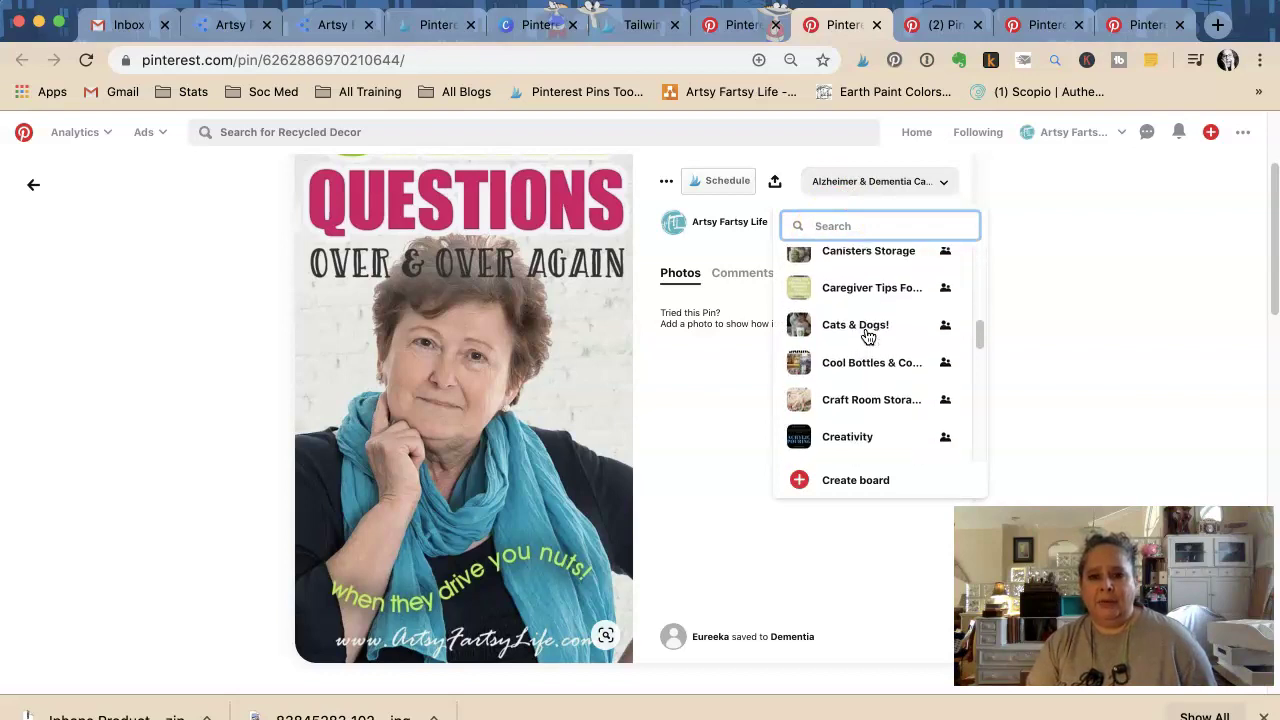
pyautogui.scroll(-5, 868, 336)
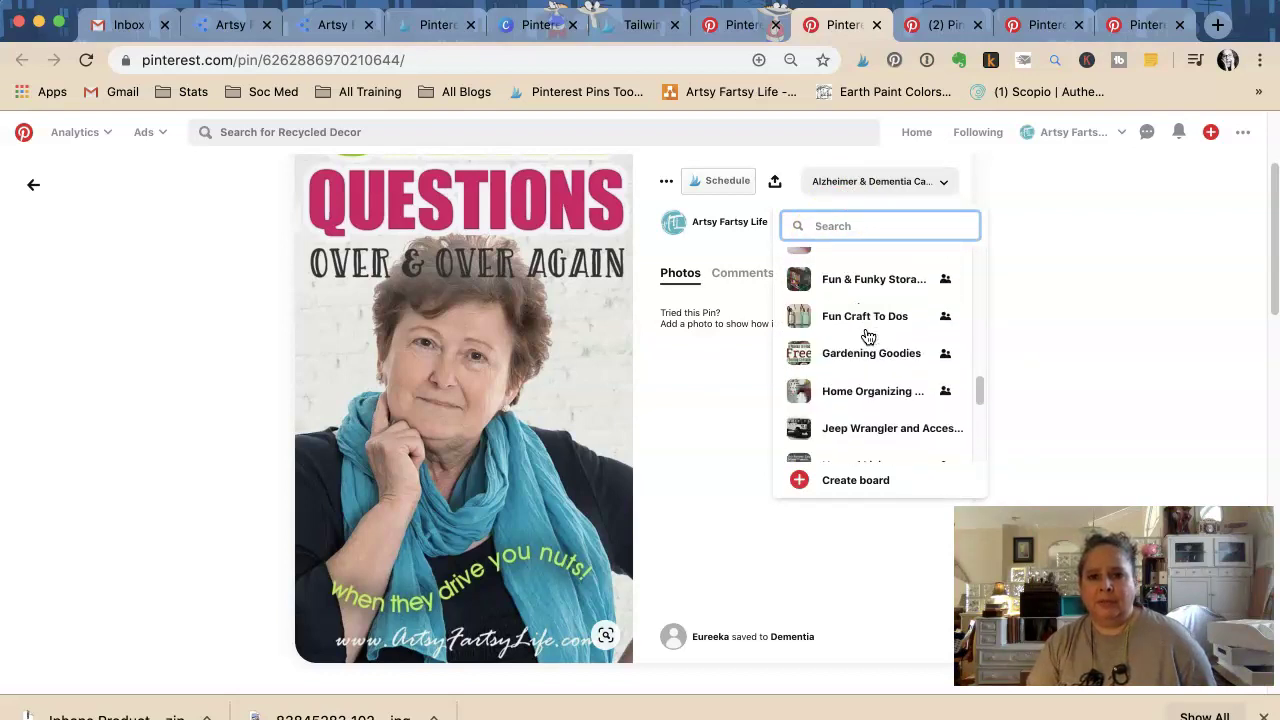
pyautogui.scroll(5, 868, 336)
pyautogui.scroll(-6, 868, 336)
pyautogui.scroll(-3, 868, 336)
pyautogui.scroll(-1, 868, 336)
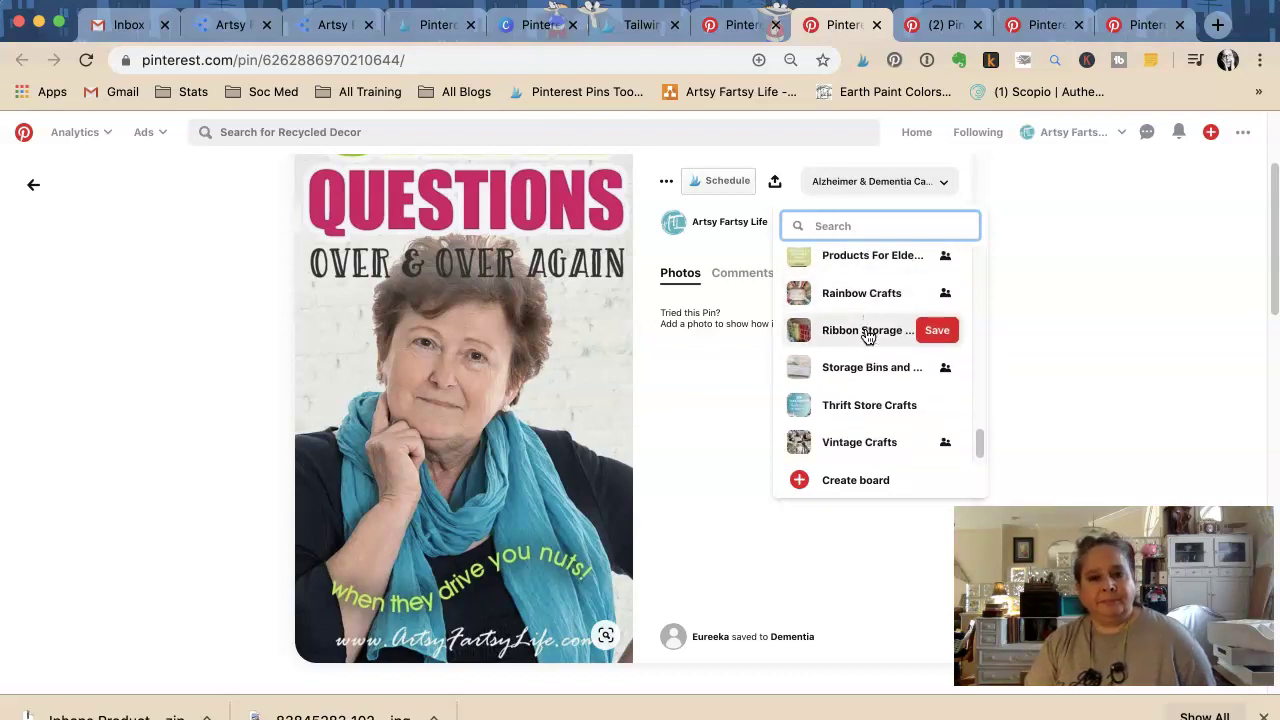
pyautogui.scroll(5, 868, 336)
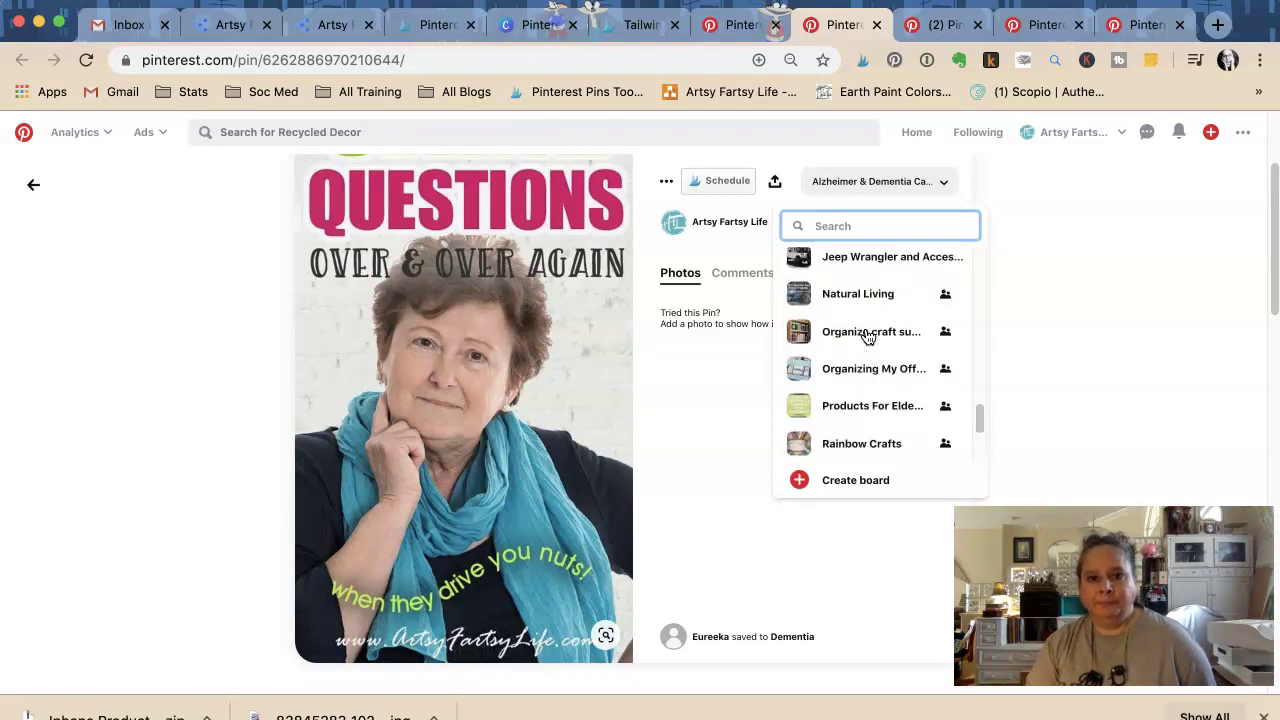
pyautogui.scroll(3, 868, 336)
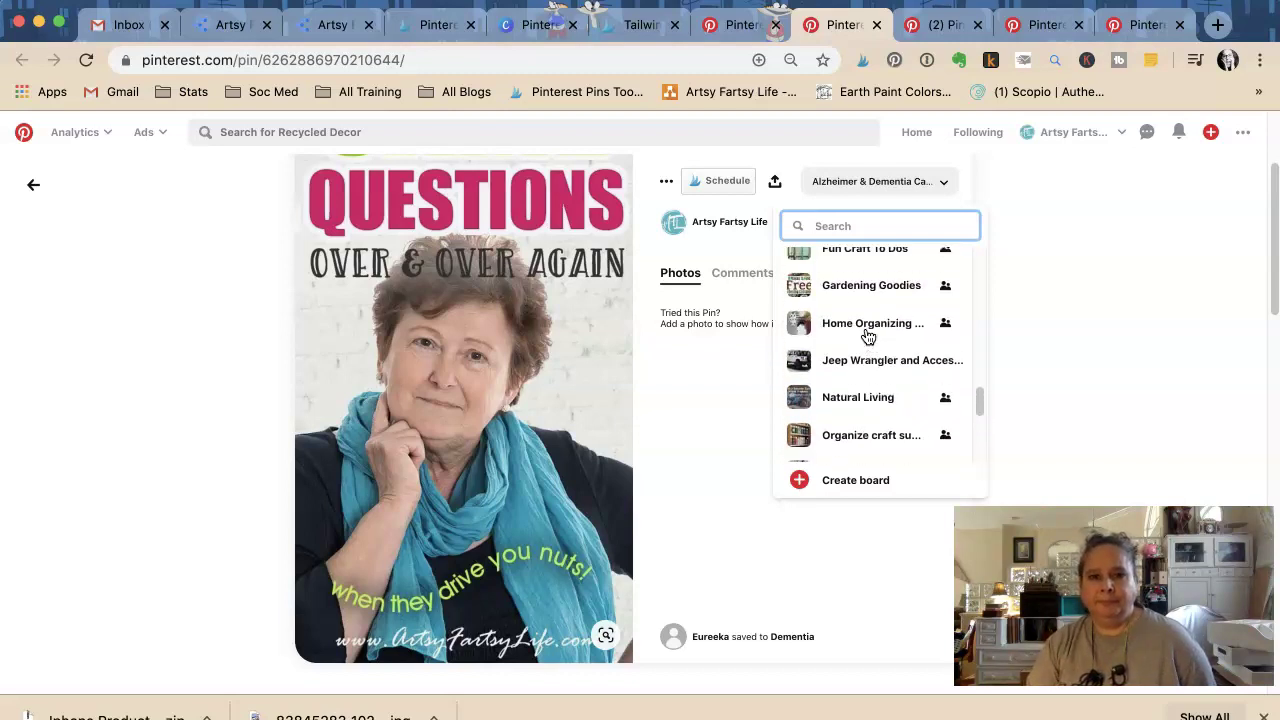
pyautogui.scroll(4, 868, 336)
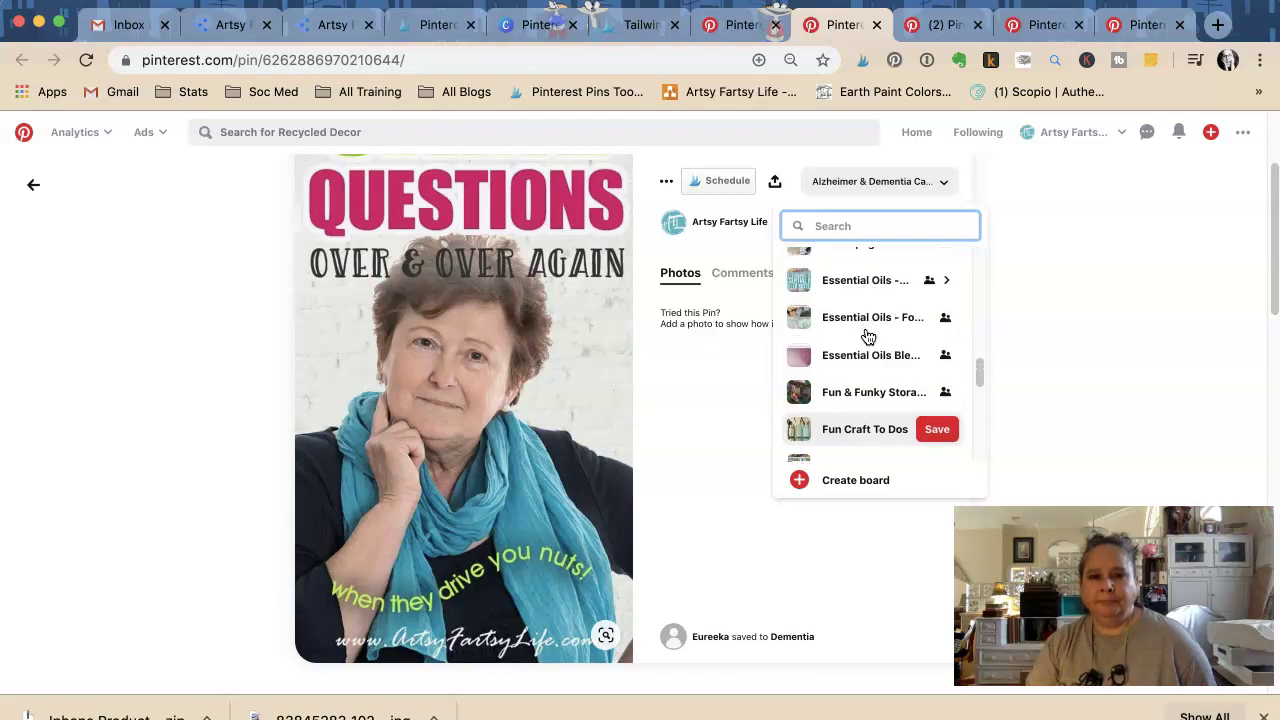
pyautogui.scroll(4, 868, 336)
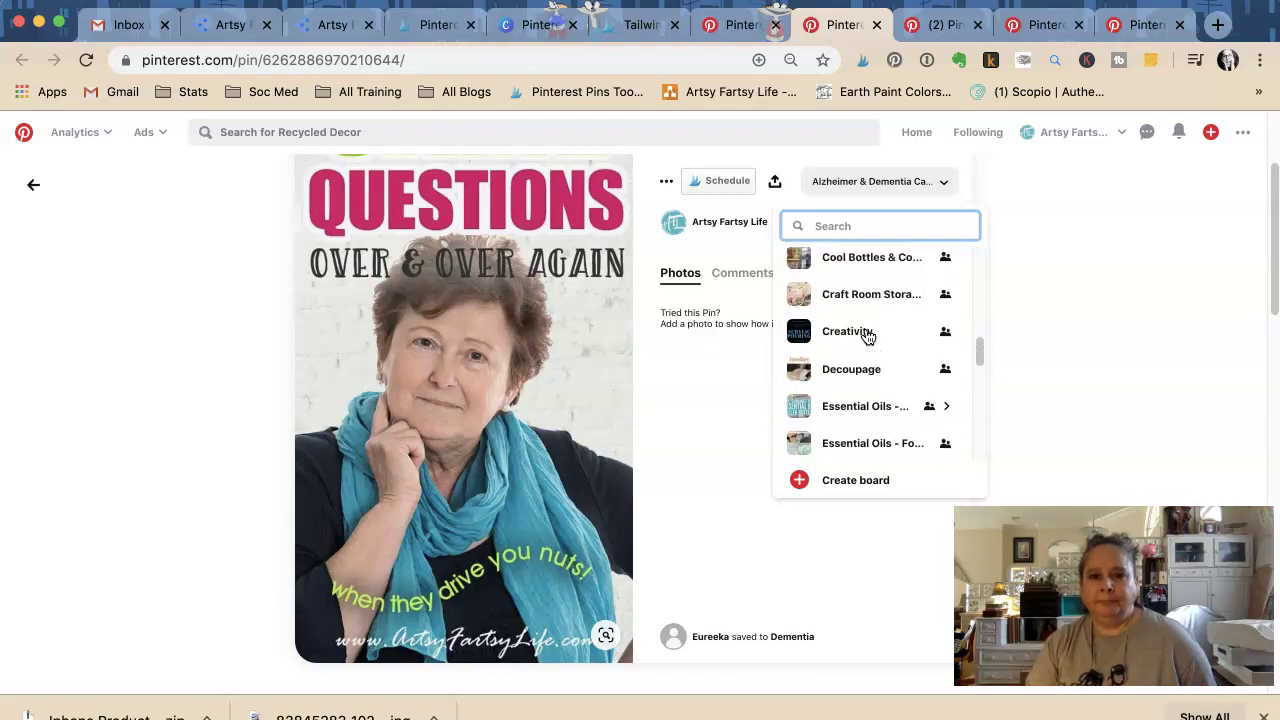
pyautogui.click(857, 296)
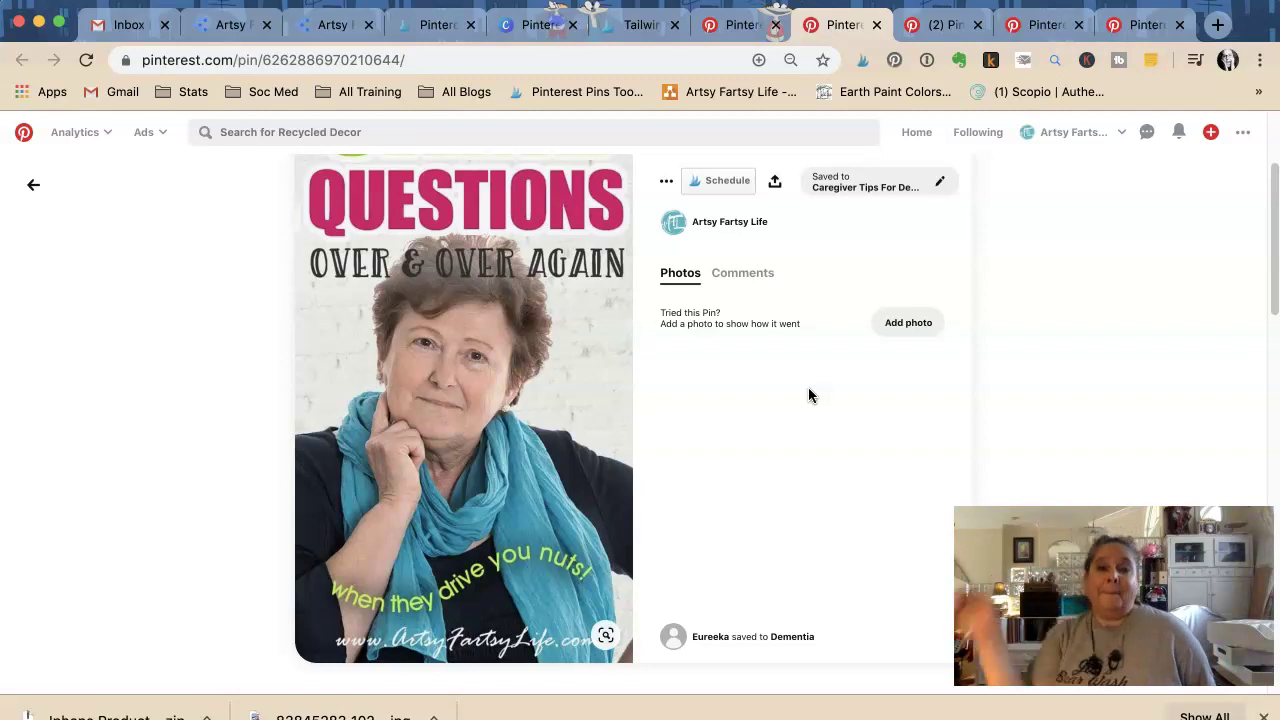
# - Open Caregiver Tips For Dementia (236 pins, 8,436 followers) and confirm the 5 Tips pin is listed first
pyautogui.click(840, 192)
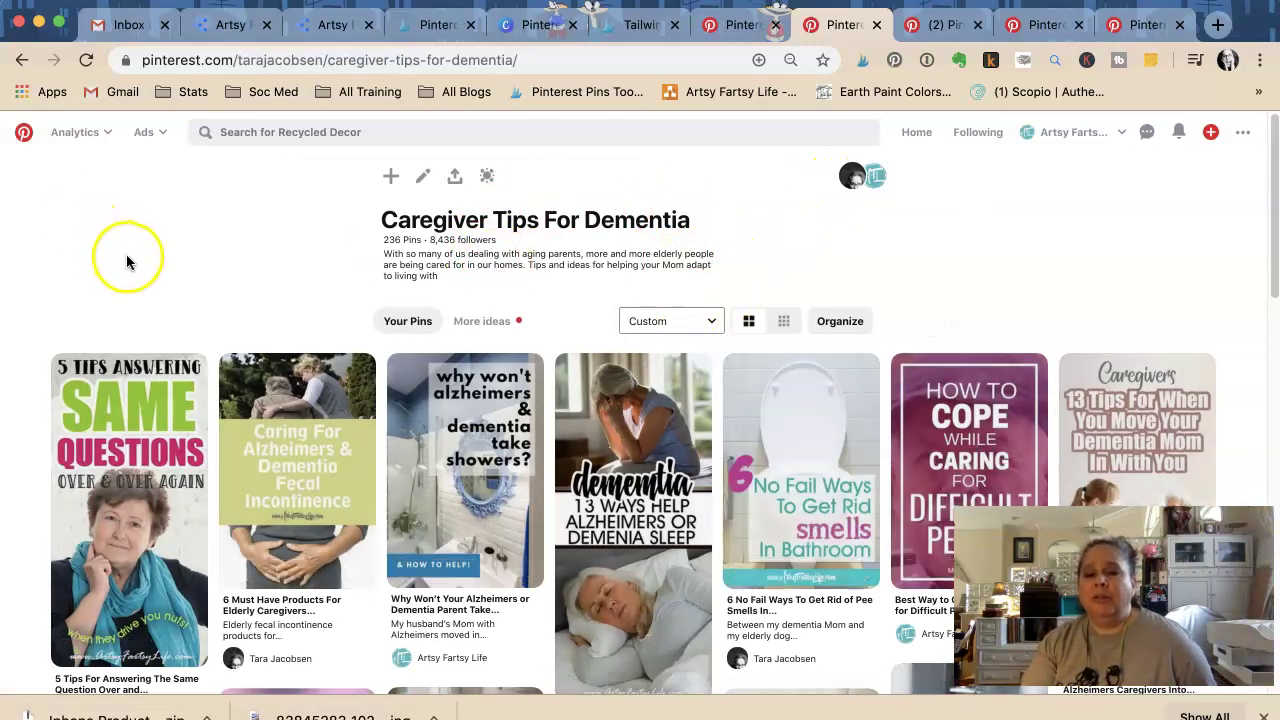
pyautogui.scroll(-2, 128, 260)
pyautogui.scroll(-5, 128, 260)
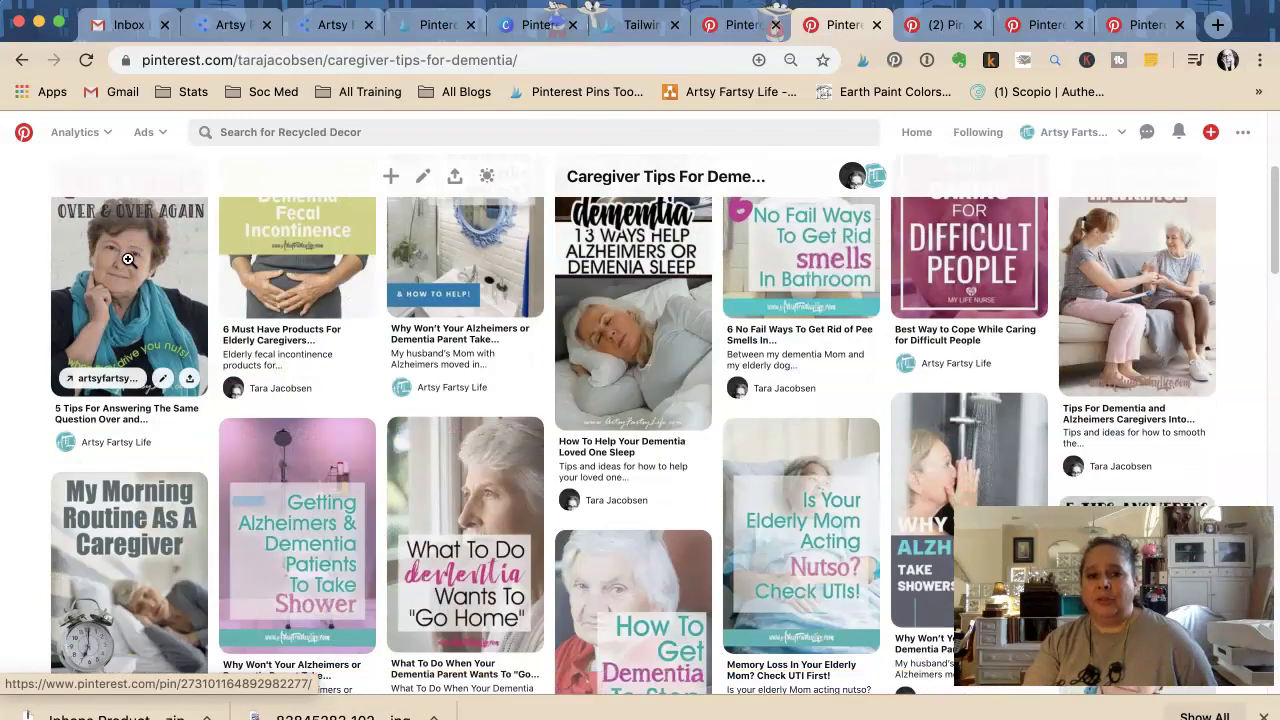
pyautogui.scroll(-3, 128, 260)
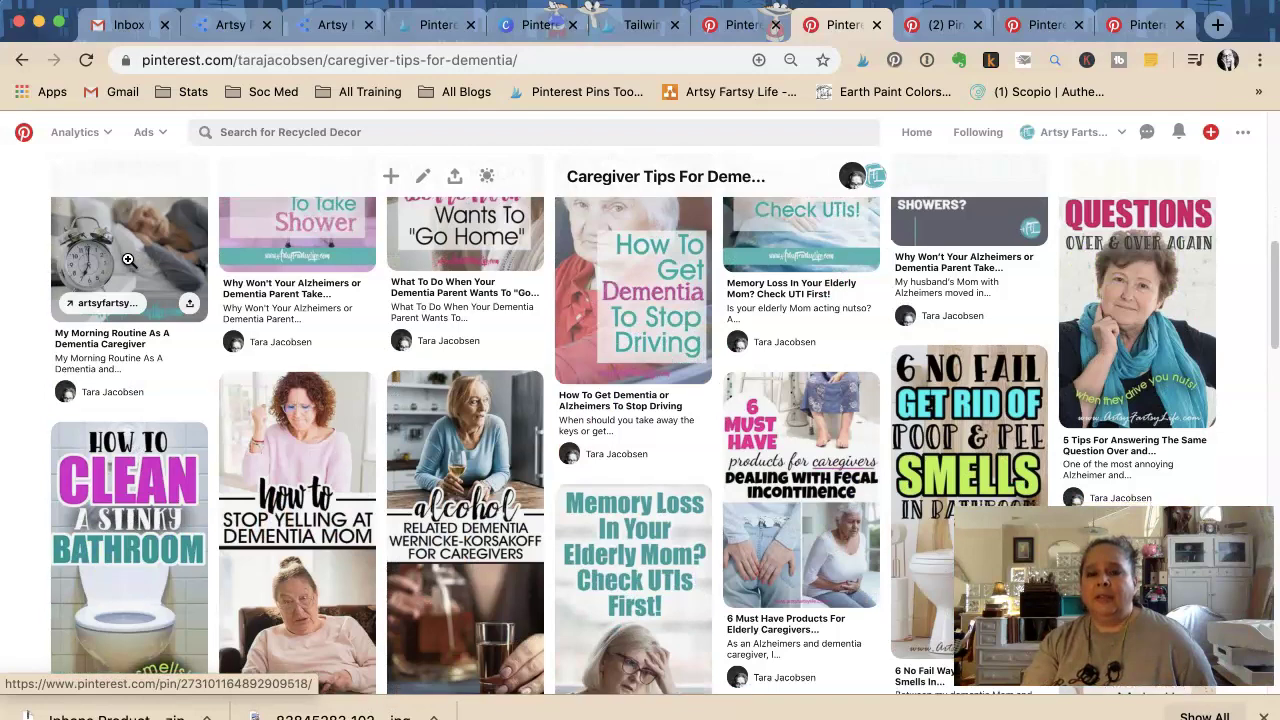
pyautogui.scroll(1, 128, 260)
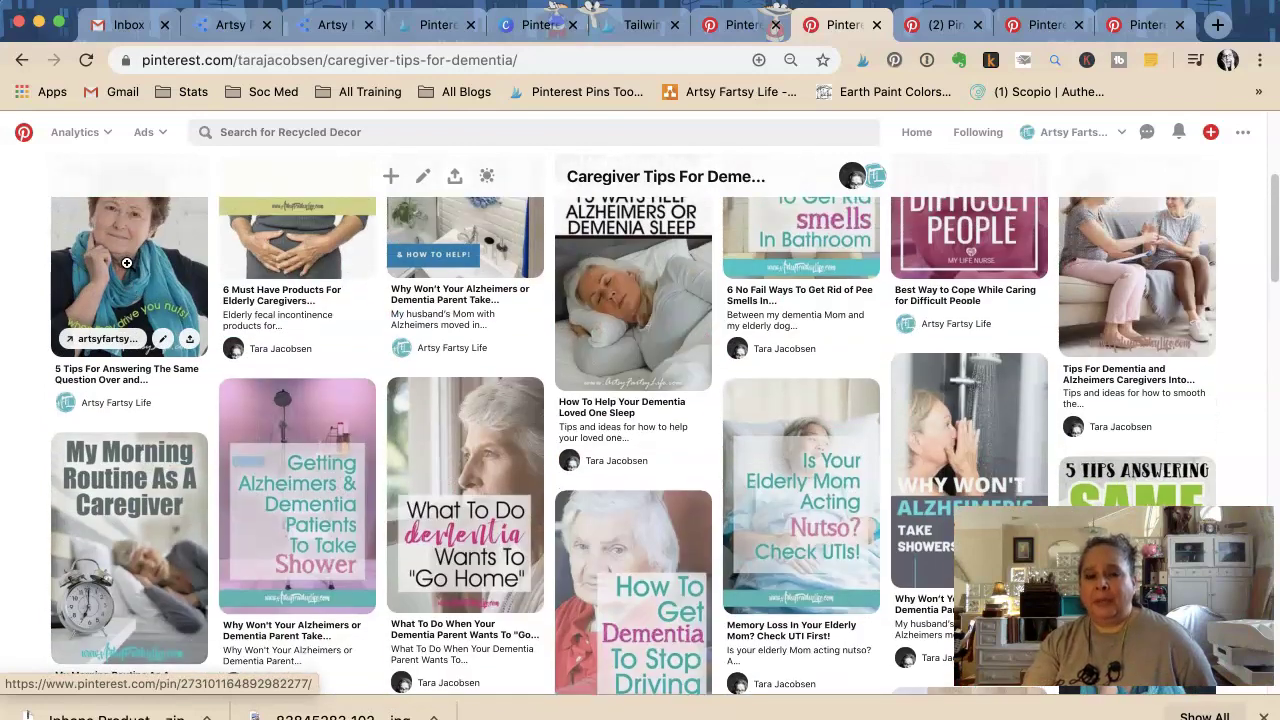
pyautogui.scroll(5, 127, 263)
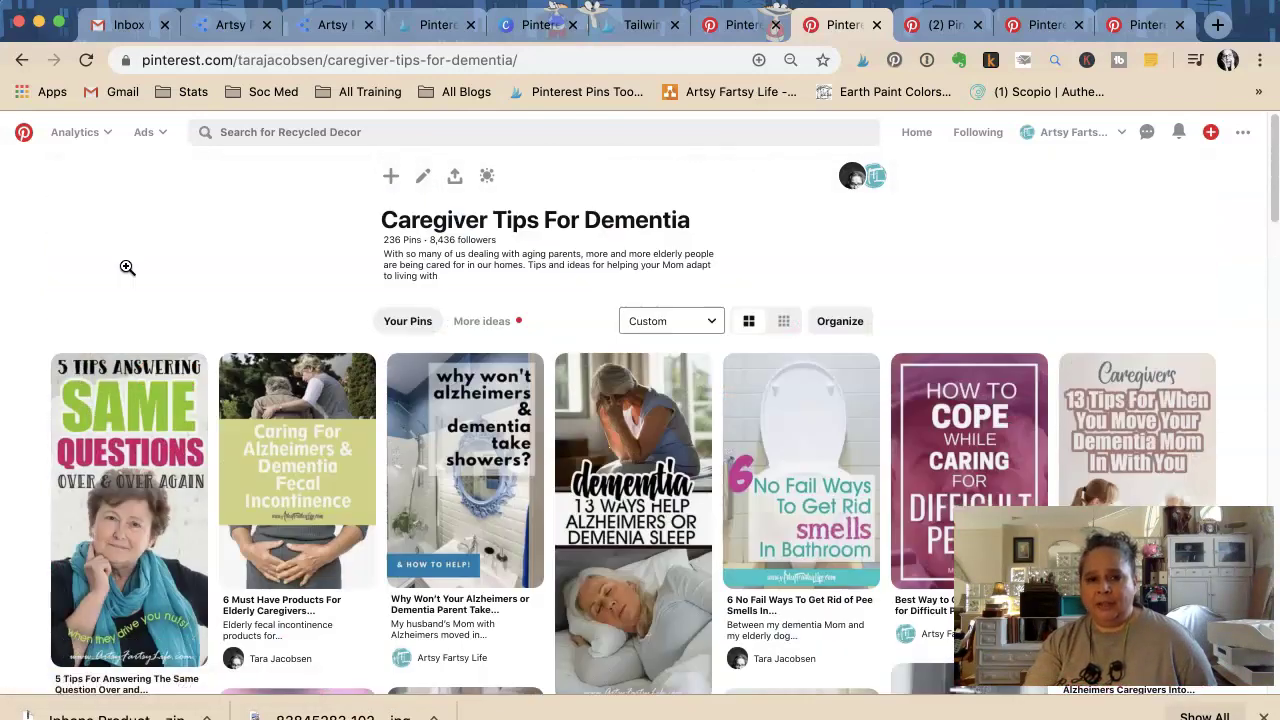
pyautogui.scroll(-5, 127, 267)
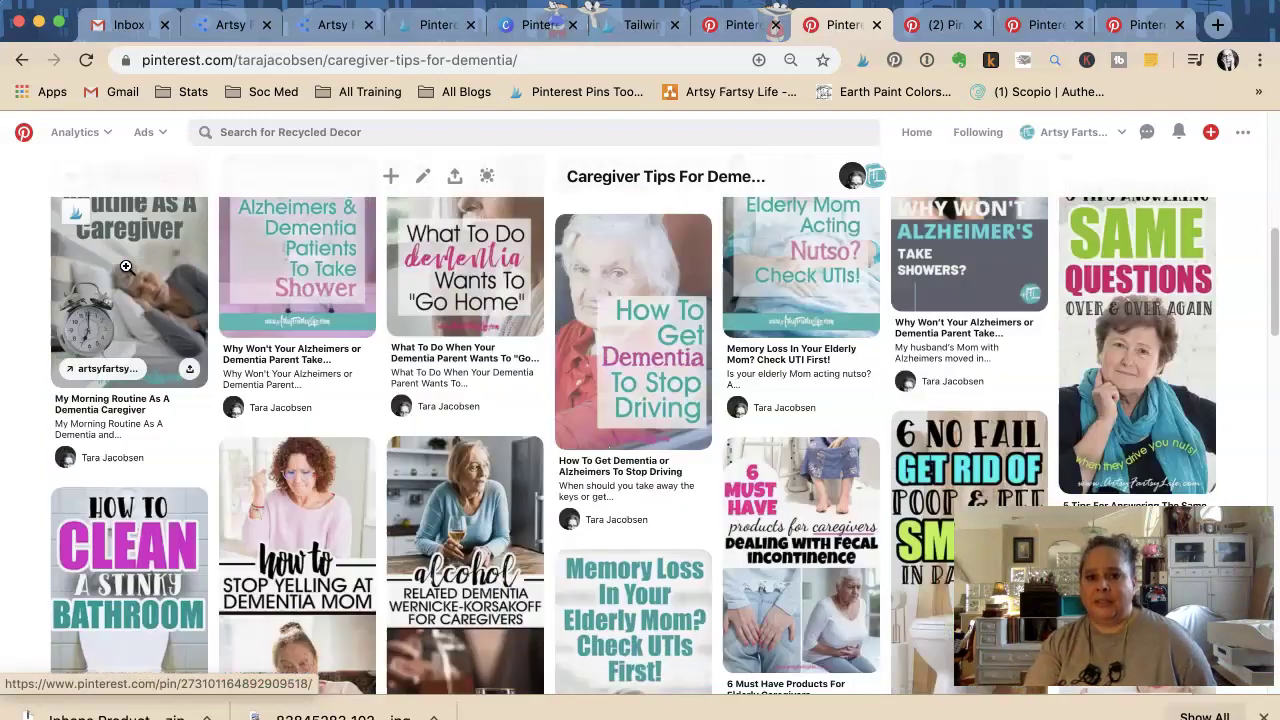
pyautogui.scroll(-1, 126, 266)
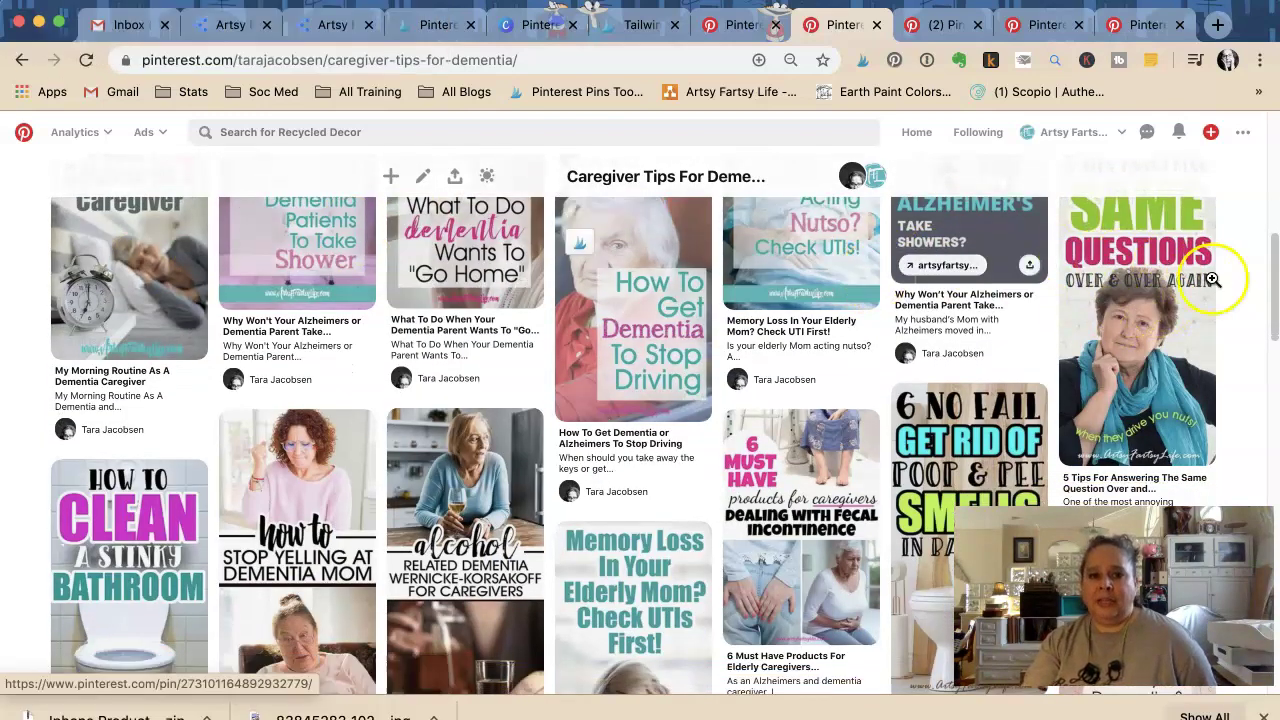
pyautogui.scroll(3, 1155, 280)
pyautogui.scroll(5, 1060, 298)
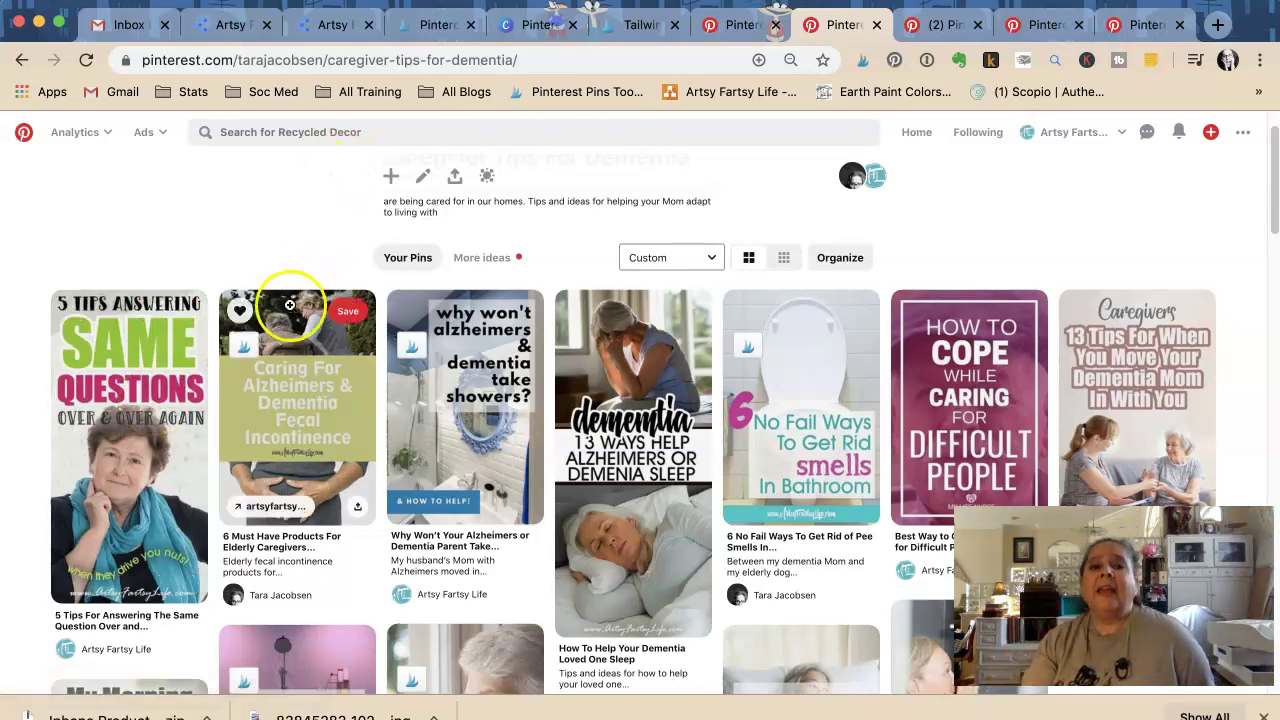
pyautogui.scroll(-2, 473, 474)
pyautogui.scroll(-3, 473, 474)
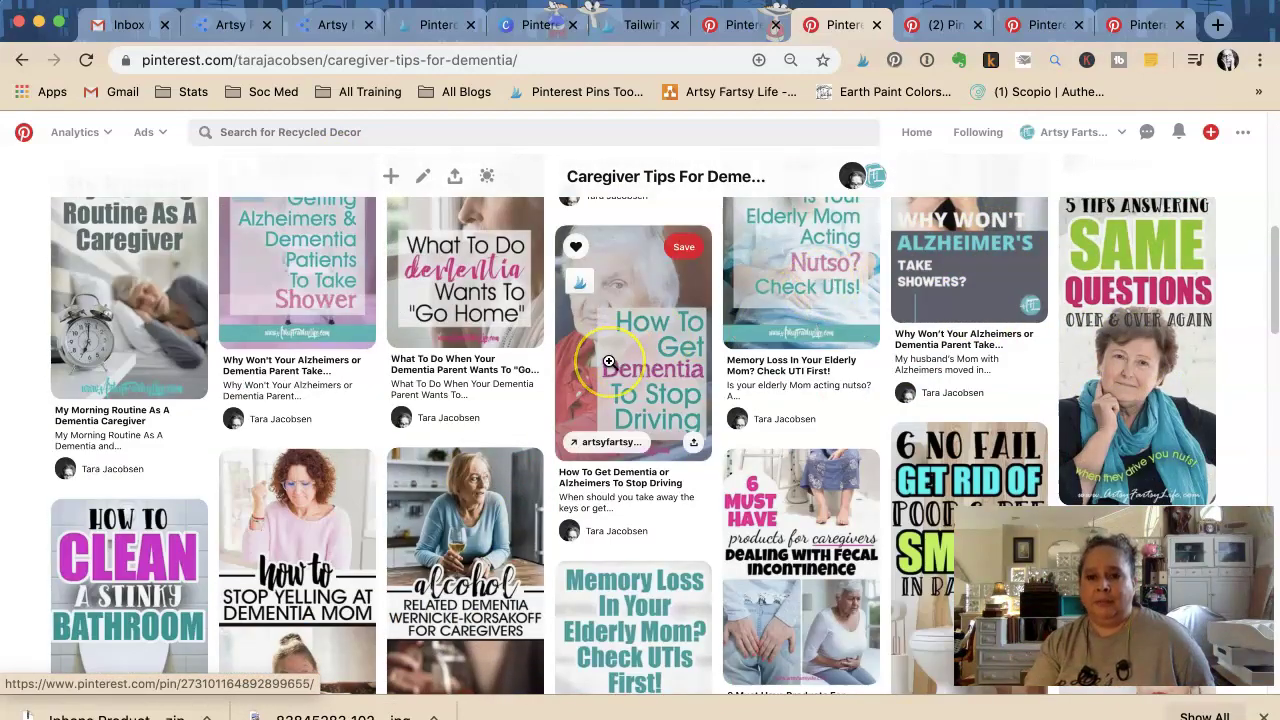
pyautogui.scroll(6, 680, 456)
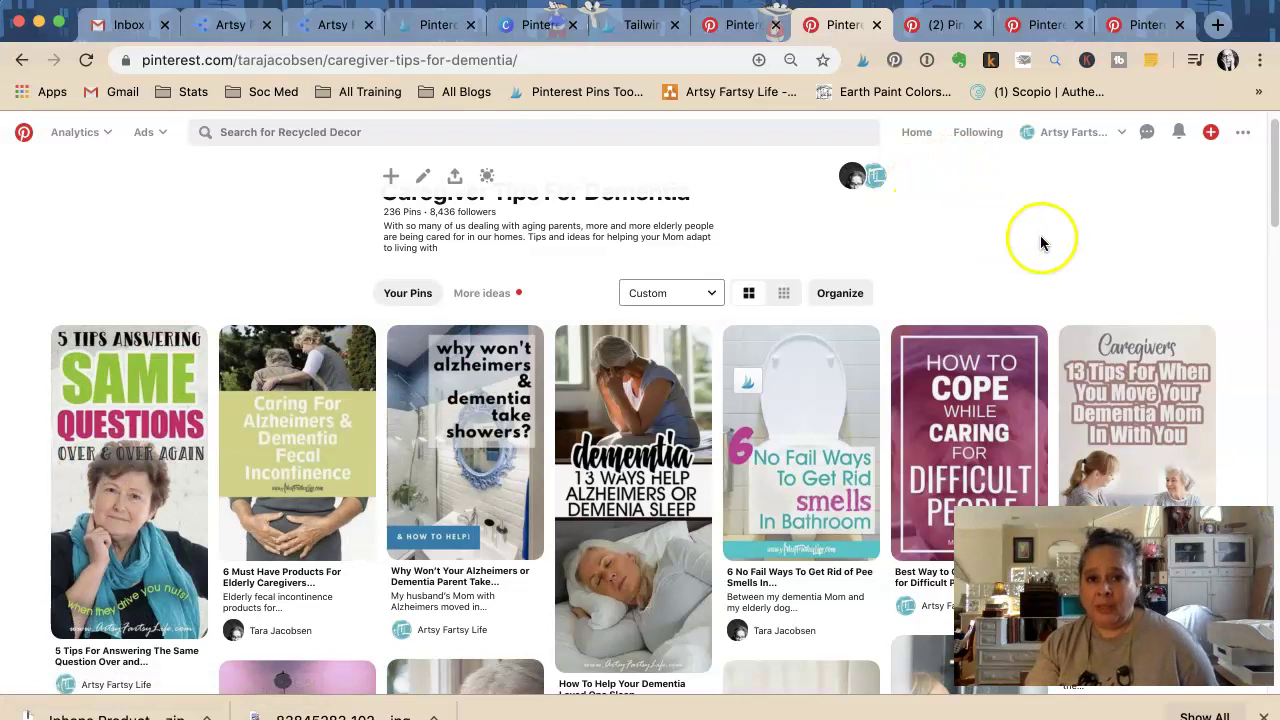
# - Close the board and limit Top Pins to pins created in the last 30 days
pyautogui.click(877, 25)
pyautogui.scroll(3, 600, 240)
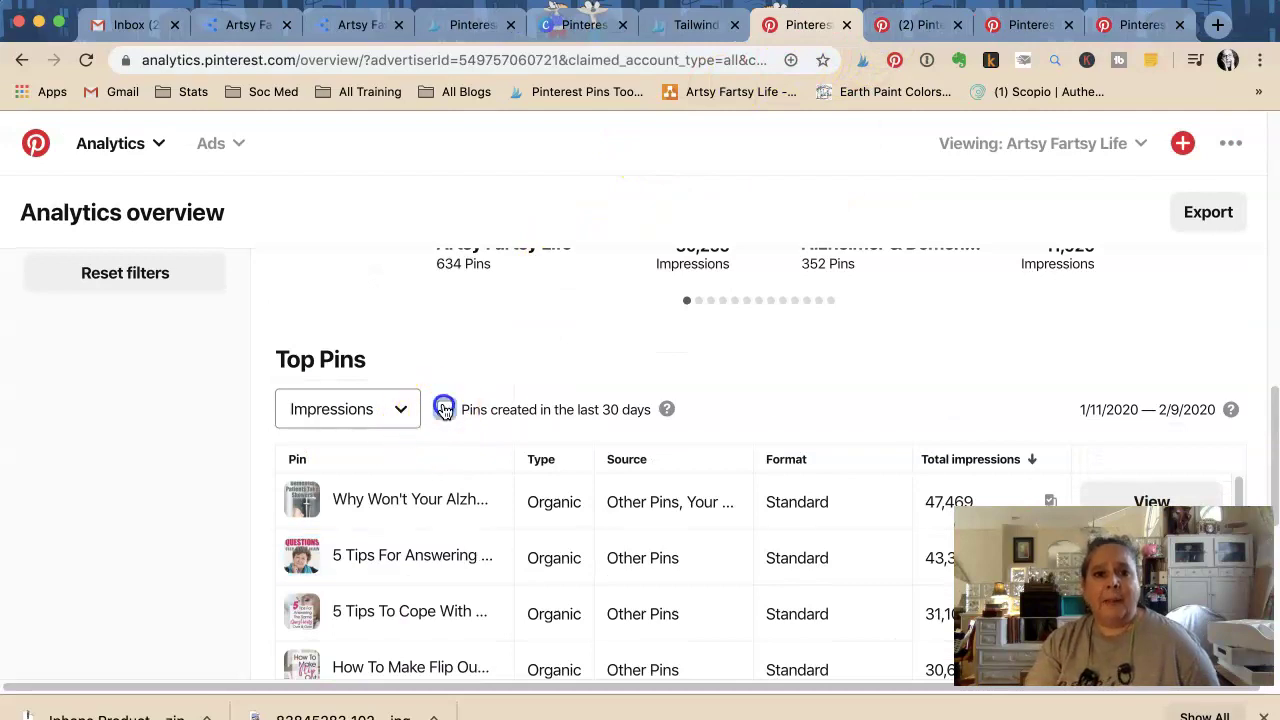
pyautogui.click(444, 409)
pyautogui.scroll(-1, 535, 345)
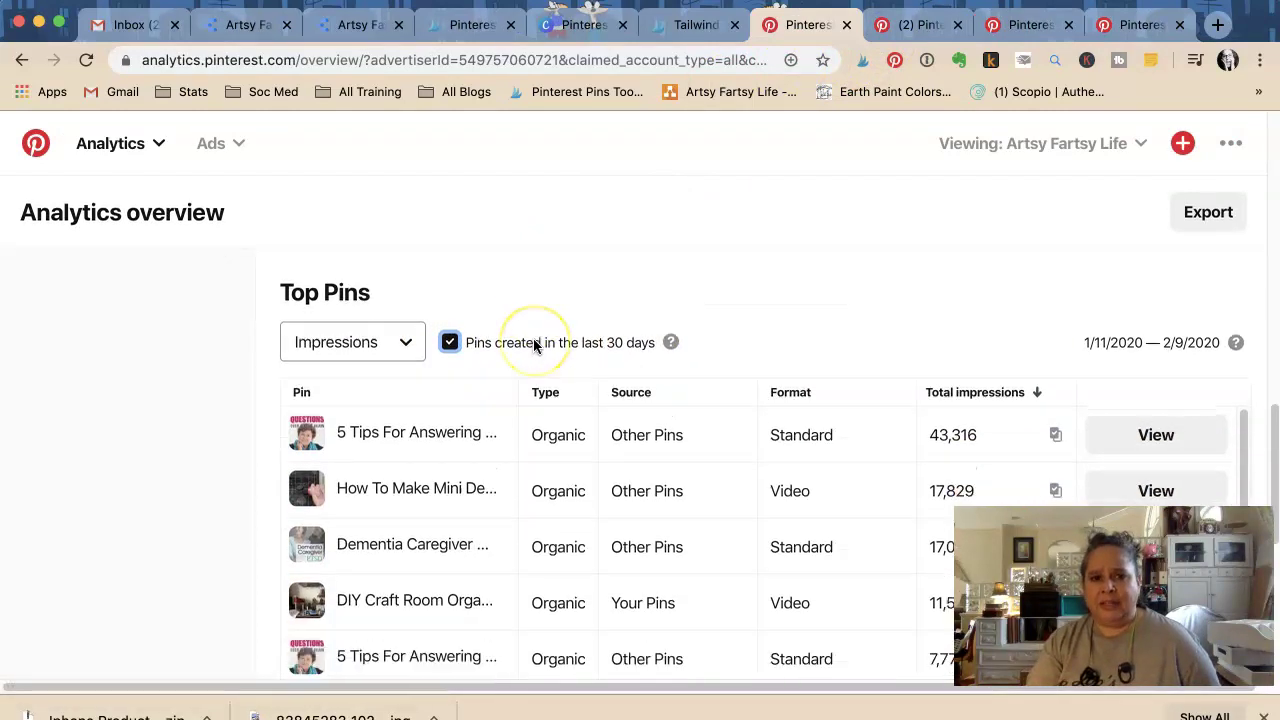
pyautogui.scroll(-2, 535, 345)
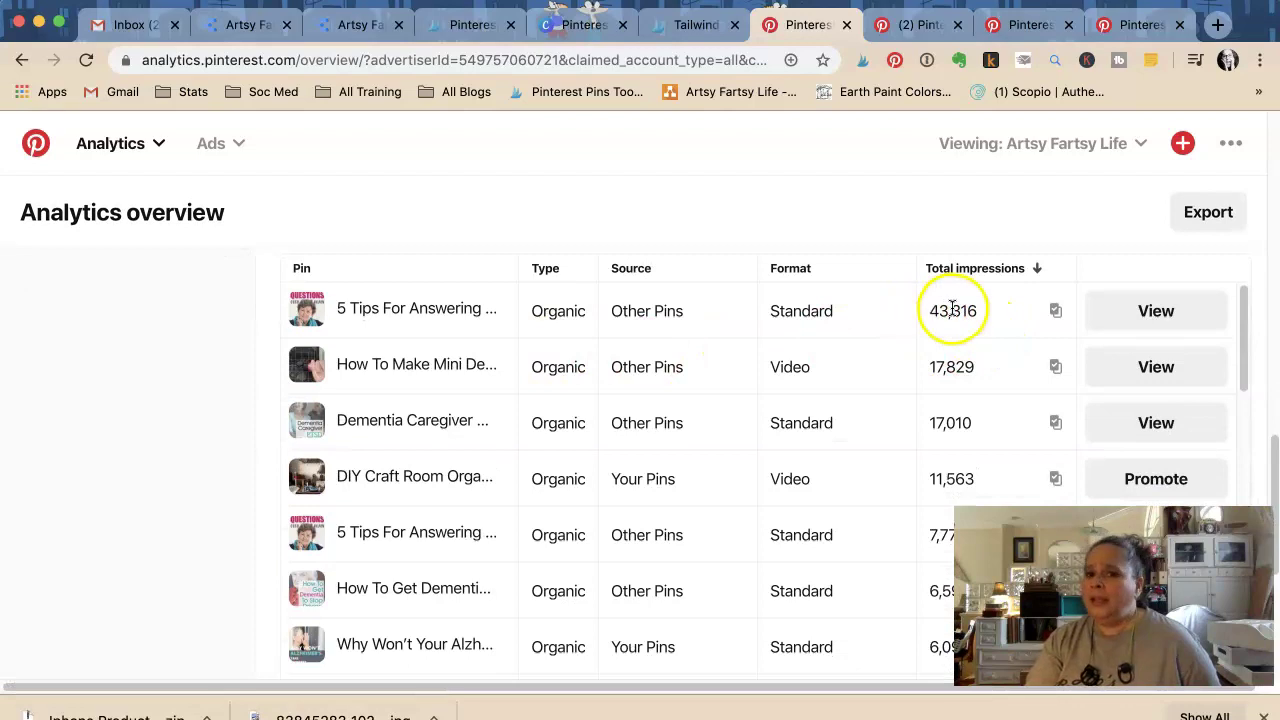
# - Go back from the video pin to the account's Analytics overview
pyautogui.moveTo(325, 366)
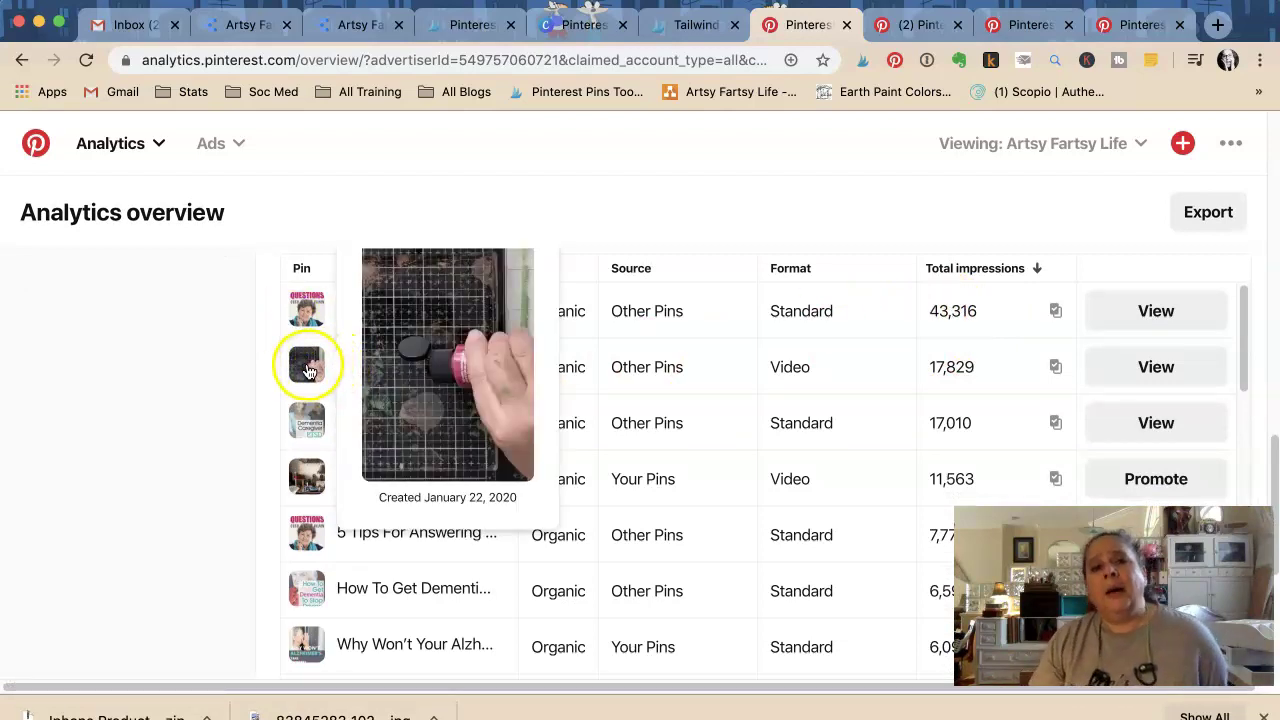
pyautogui.rightClick(308, 370)
pyautogui.click(334, 369)
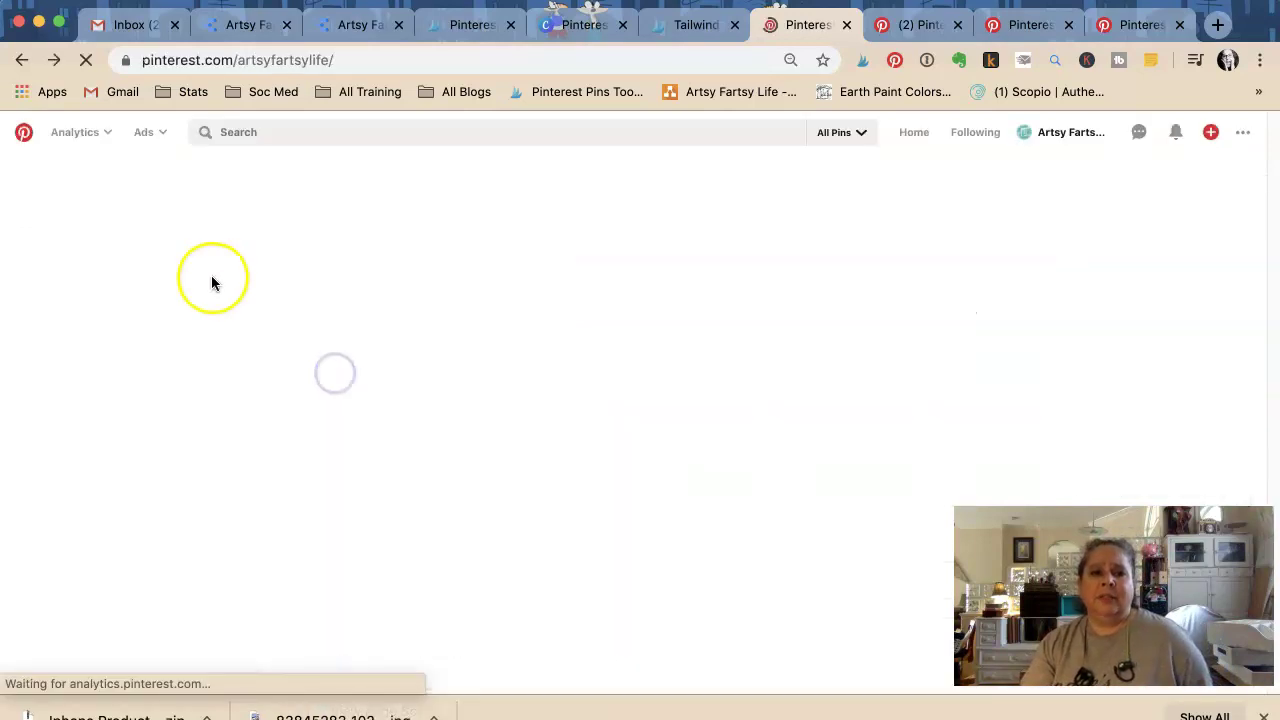
pyautogui.click(24, 66)
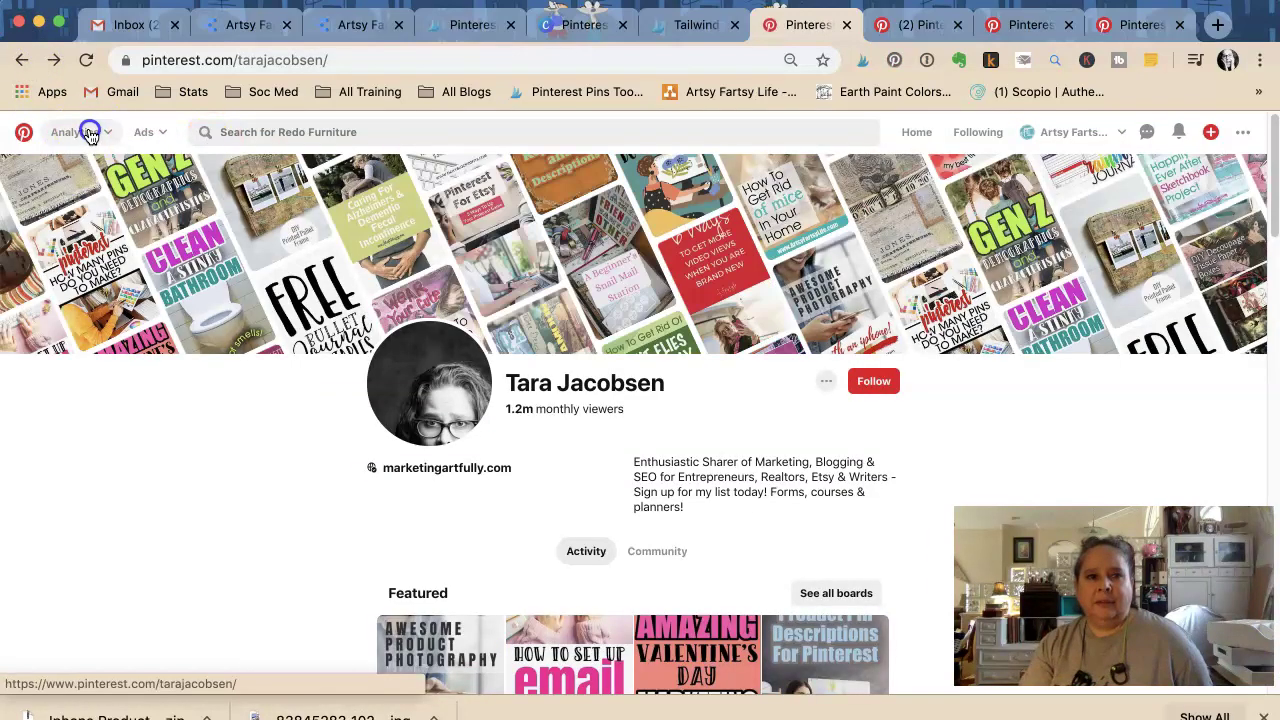
pyautogui.click(87, 141)
pyautogui.click(82, 172)
# - Close the leftover Pinterest tabs, including the How To Stop Yelling pin tab
pyautogui.click(934, 30)
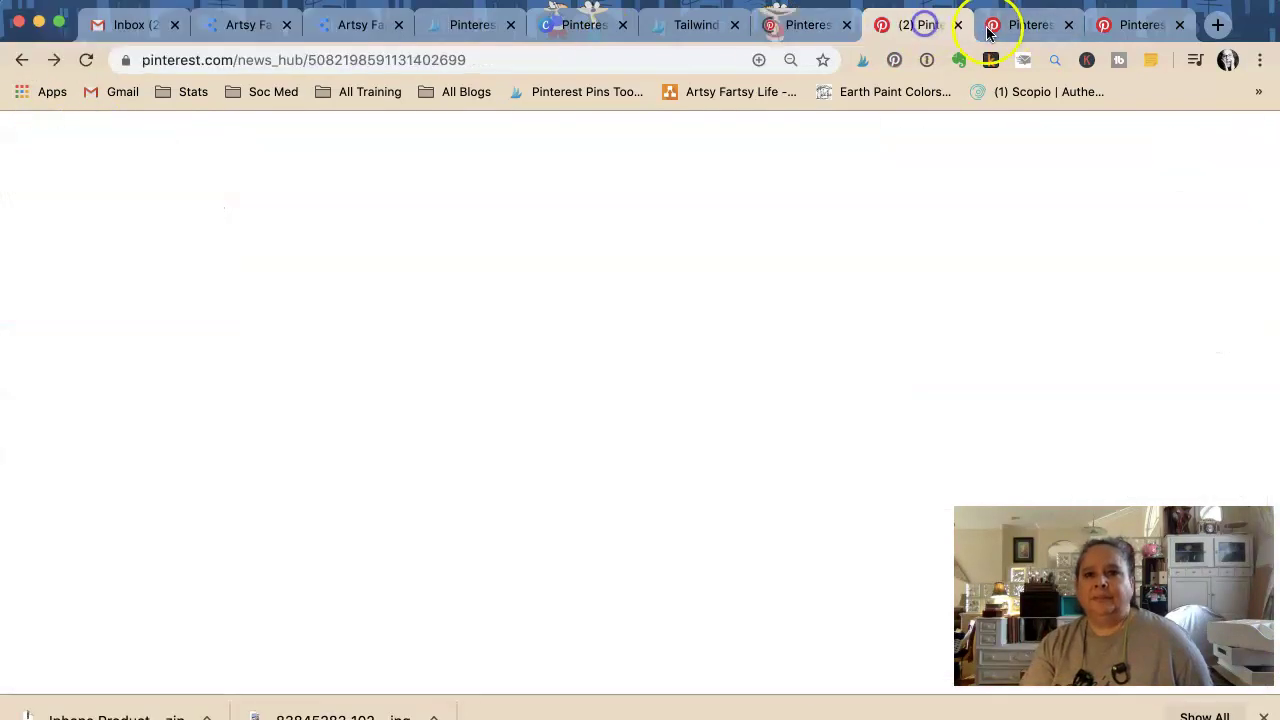
pyautogui.click(962, 27)
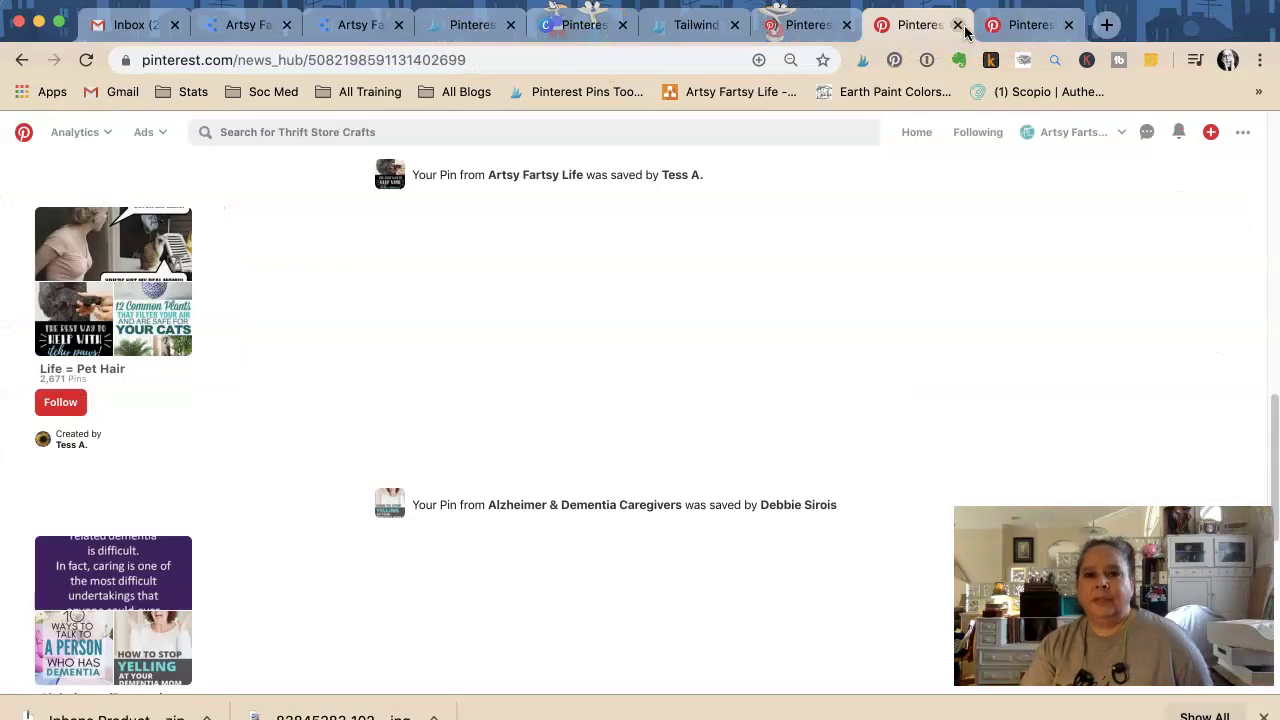
pyautogui.click(962, 27)
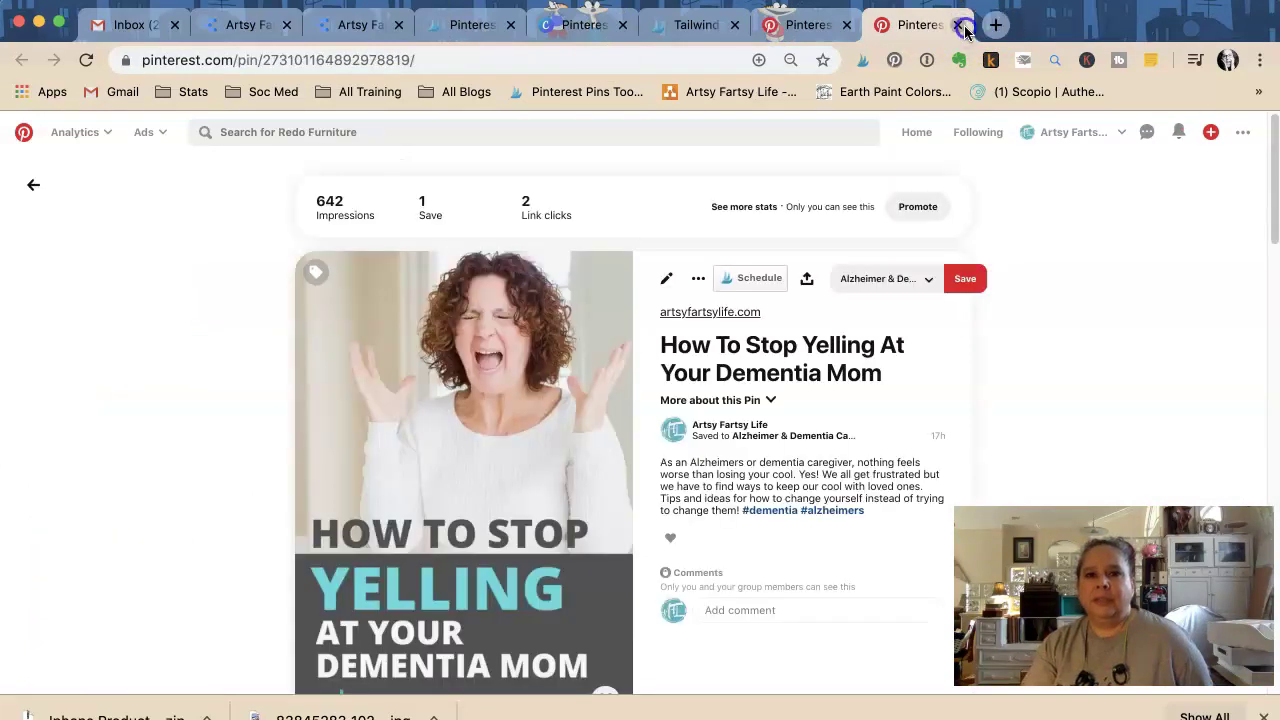
pyautogui.click(960, 26)
# - Filter Top Pins to the last 30 days and open the 17,829-impression mini decorative boxes video pin
pyautogui.scroll(-10, 411, 391)
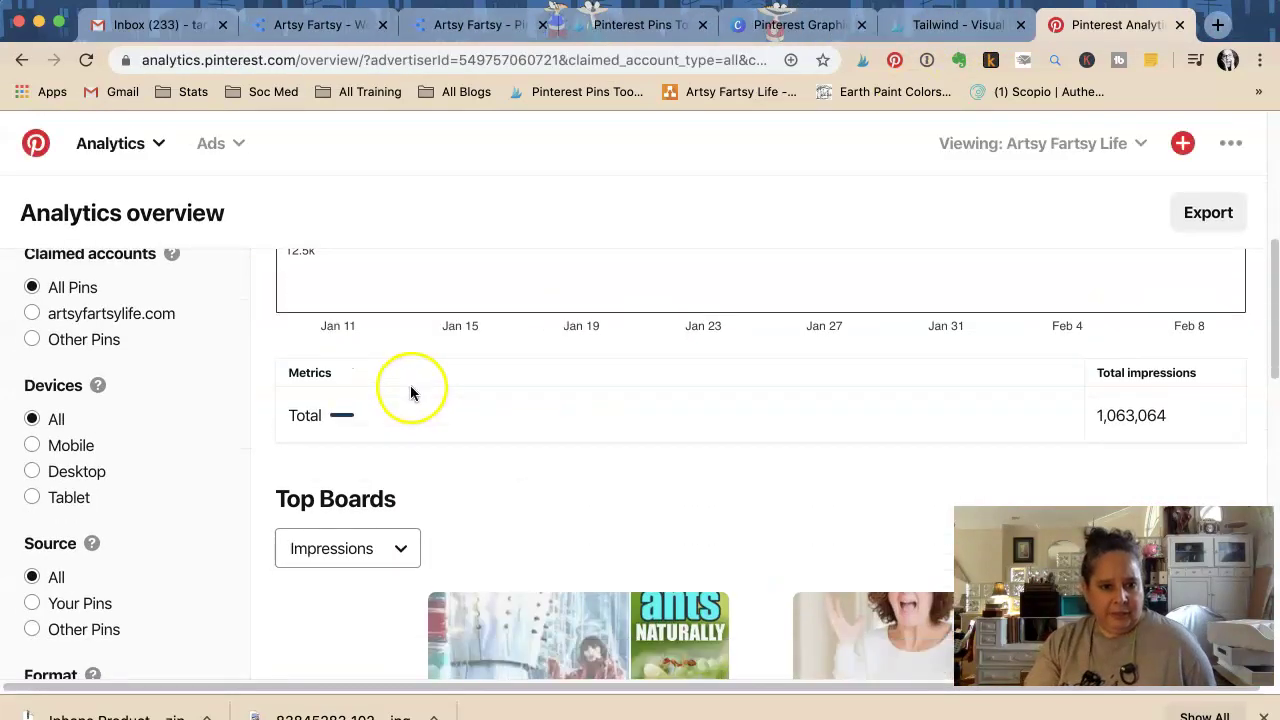
pyautogui.scroll(-3, 410, 395)
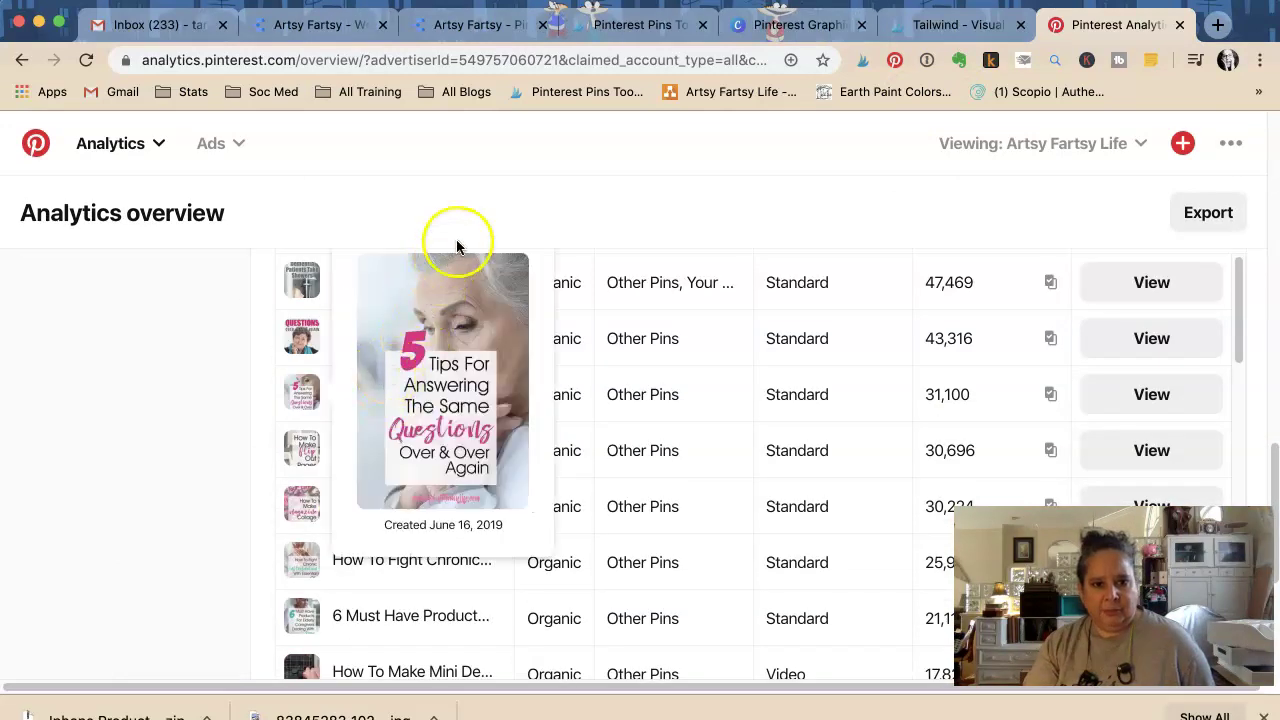
pyautogui.moveTo(456, 291)
pyautogui.scroll(2, 450, 305)
pyautogui.click(452, 294)
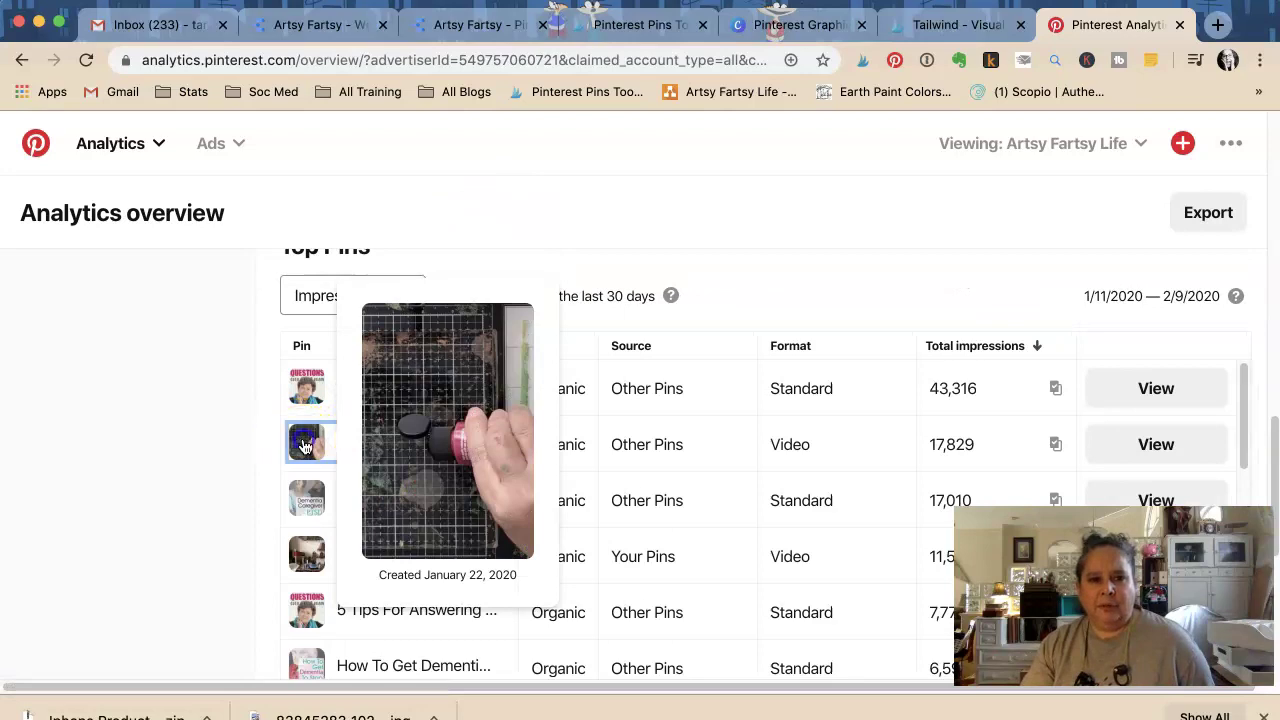
pyautogui.click(305, 445)
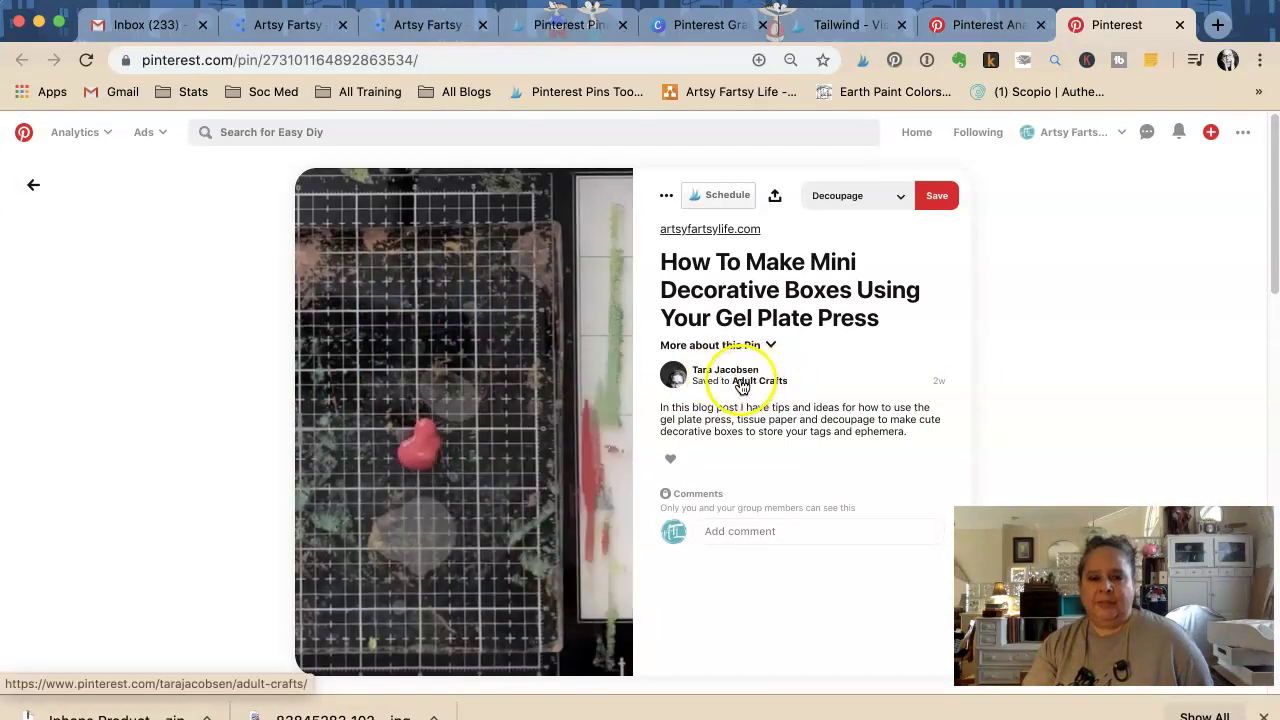
# - Switch to the personal account and load its Analytics overview for 1/11/2020–2/9/2020
pyautogui.click(1045, 139)
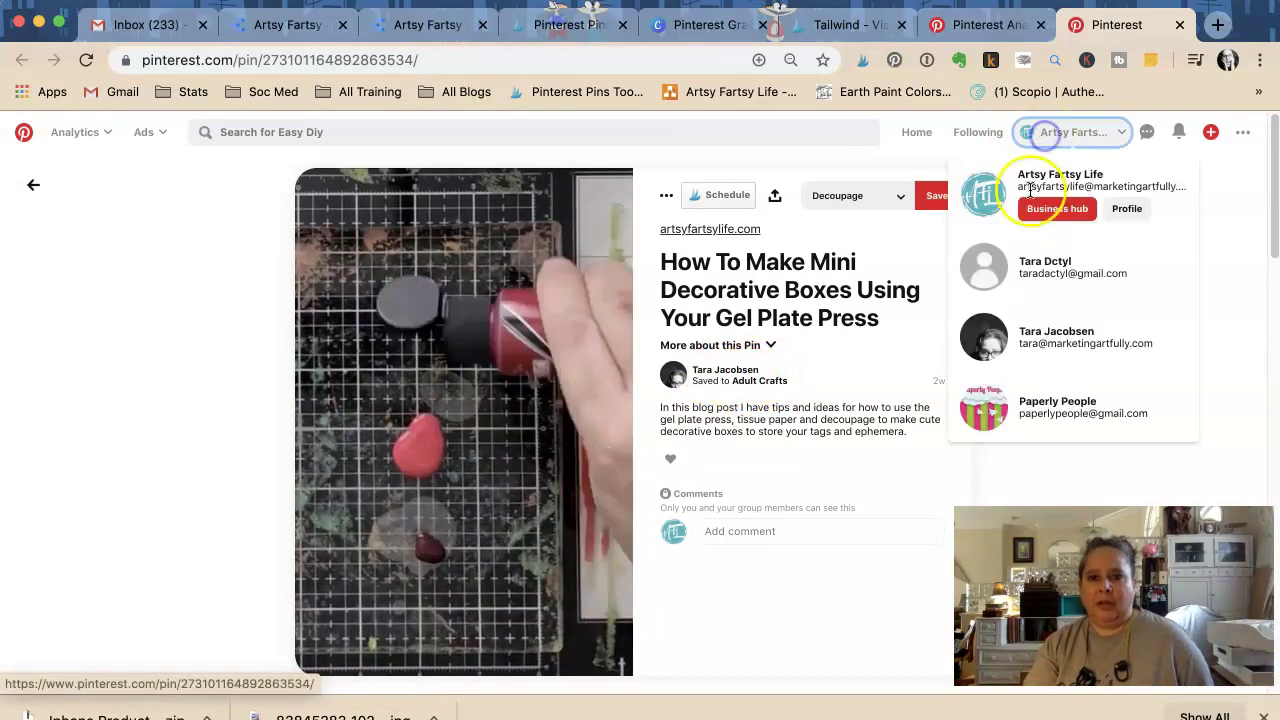
pyautogui.click(1010, 337)
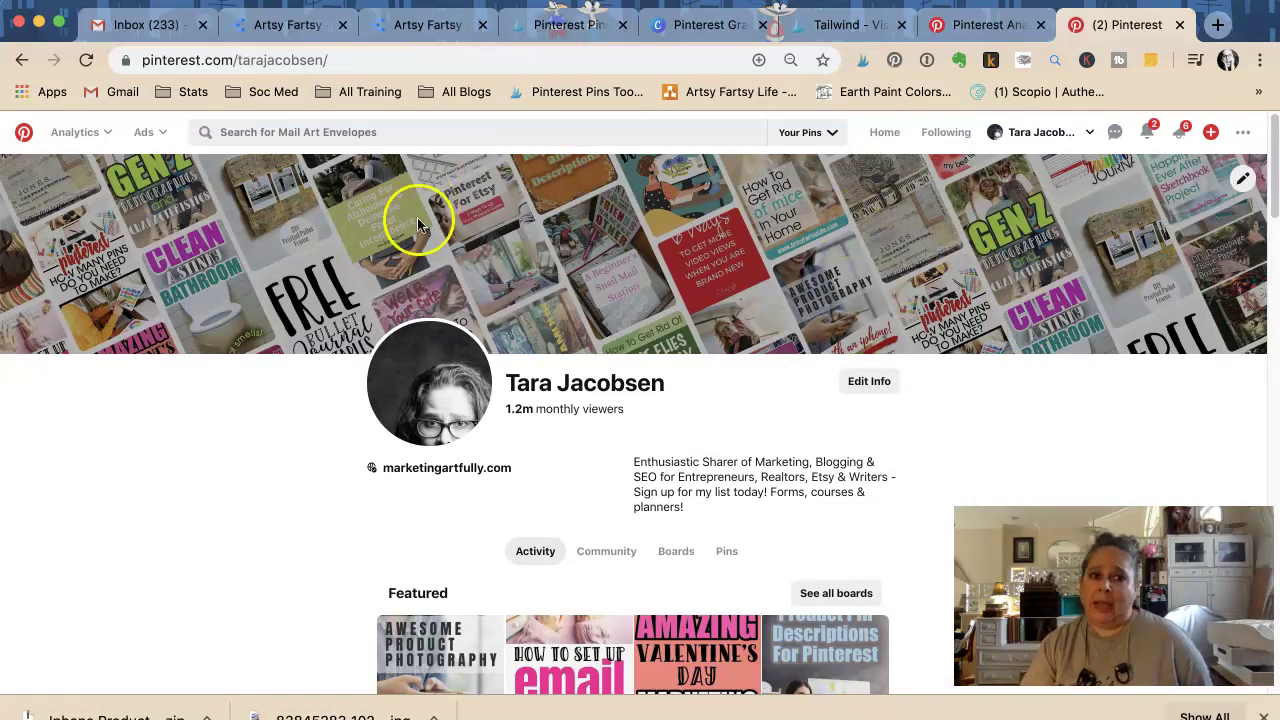
pyautogui.click(75, 132)
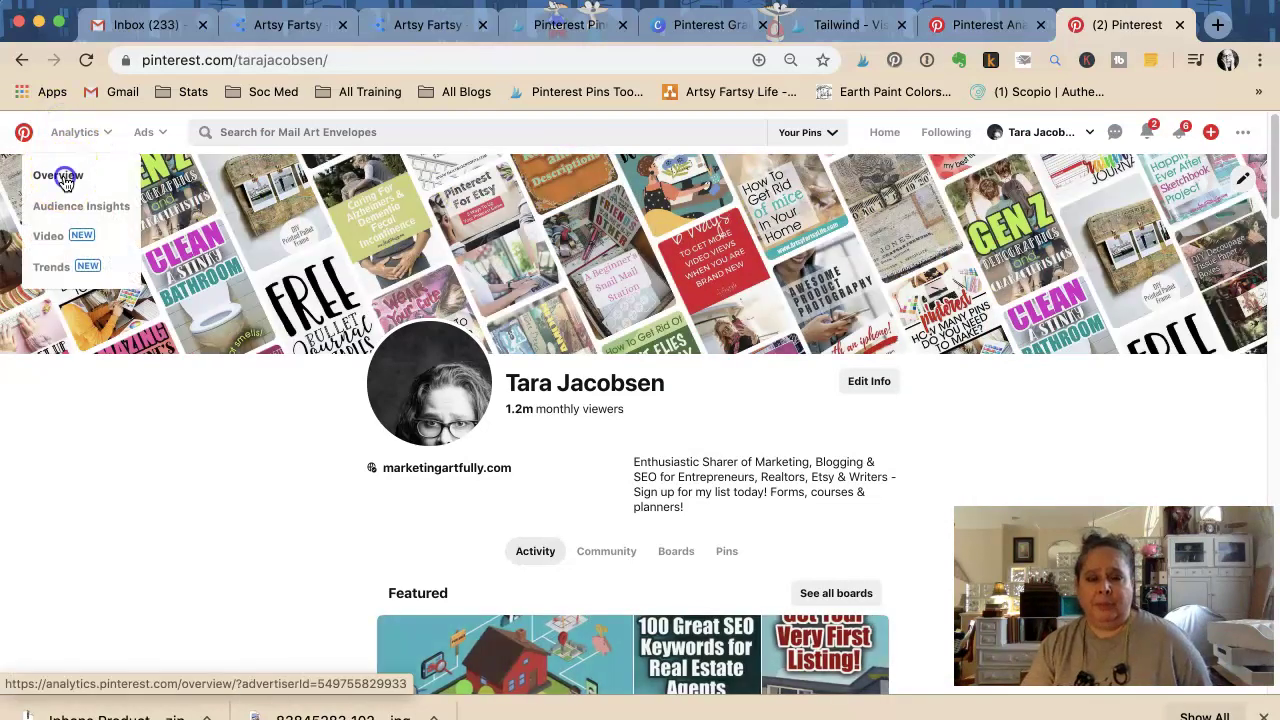
pyautogui.click(64, 178)
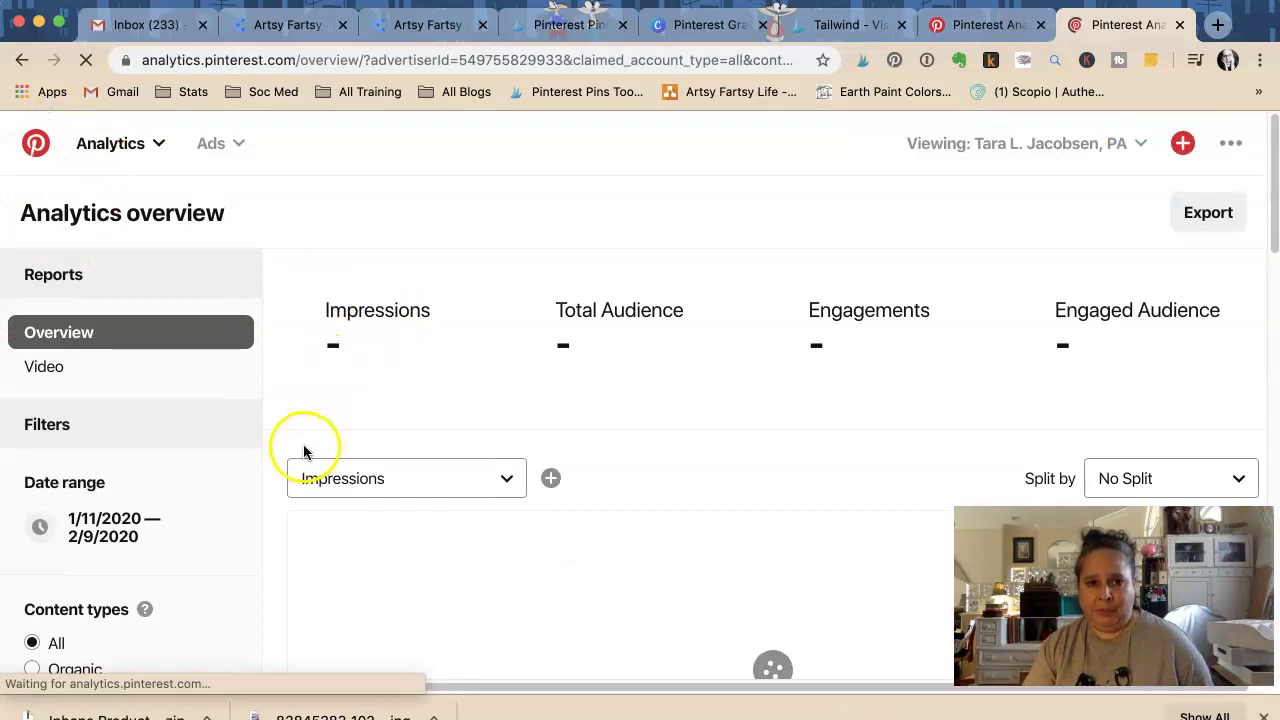
# - Filter the personal account's Top Pins to the last 30 days and open the 17,735-impression mini decorative boxes pin
pyautogui.scroll(-3, 320, 488)
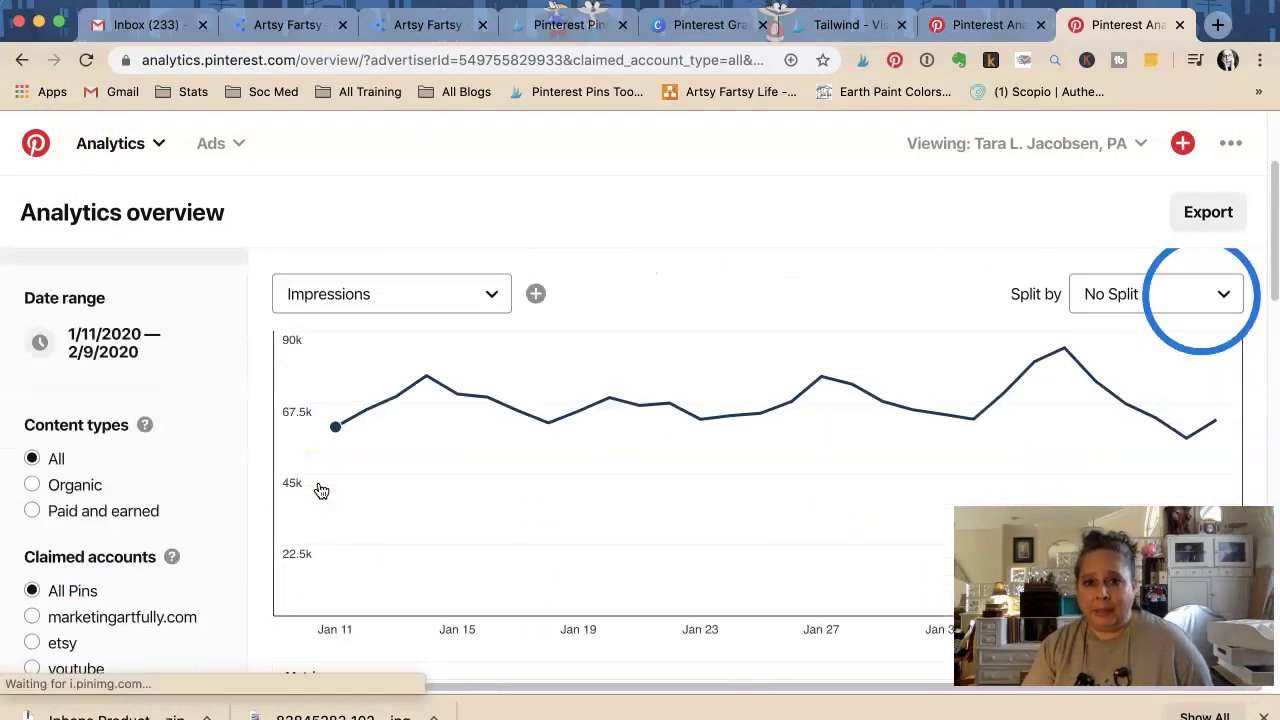
pyautogui.scroll(-10, 320, 488)
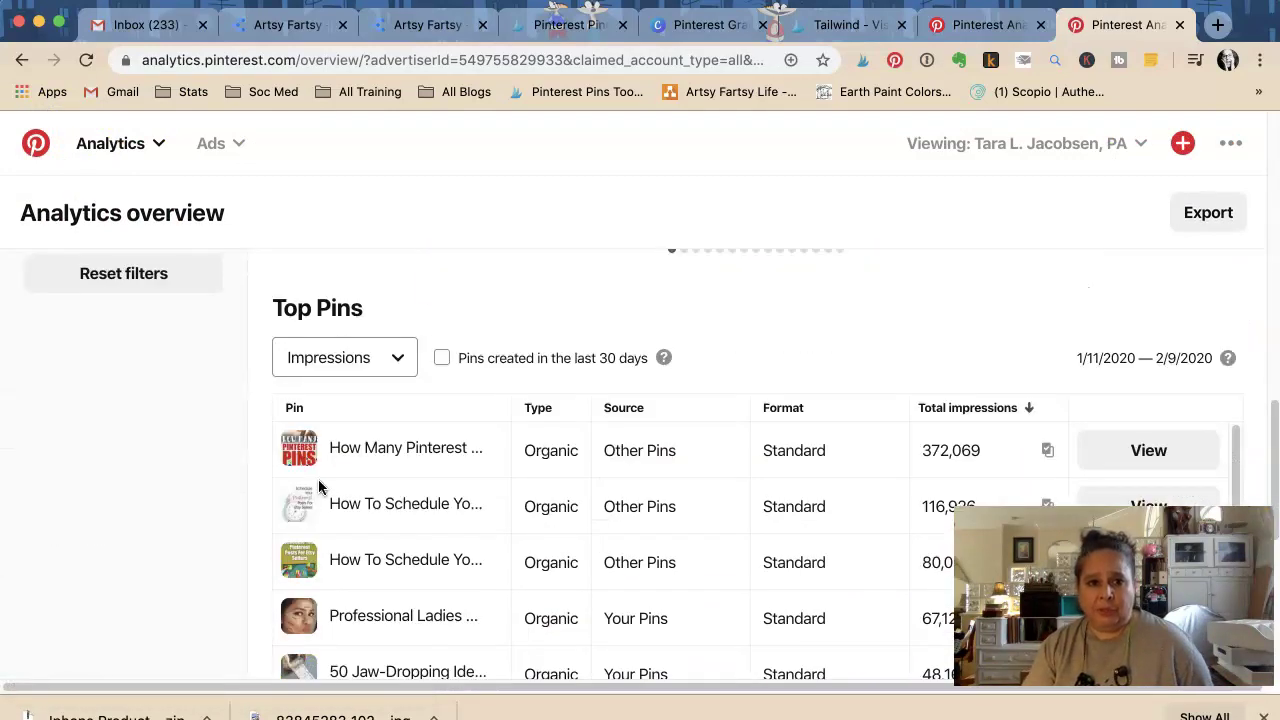
pyautogui.scroll(-2, 318, 479)
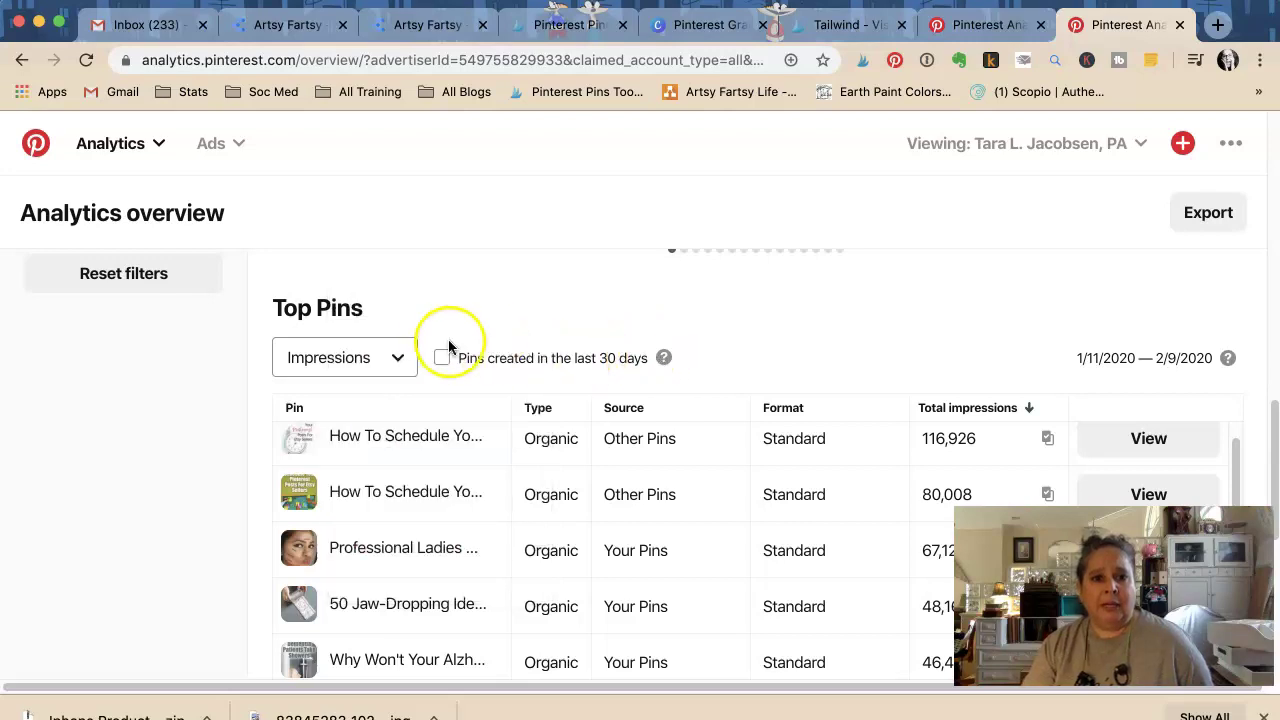
pyautogui.click(443, 353)
pyautogui.scroll(-1, 272, 408)
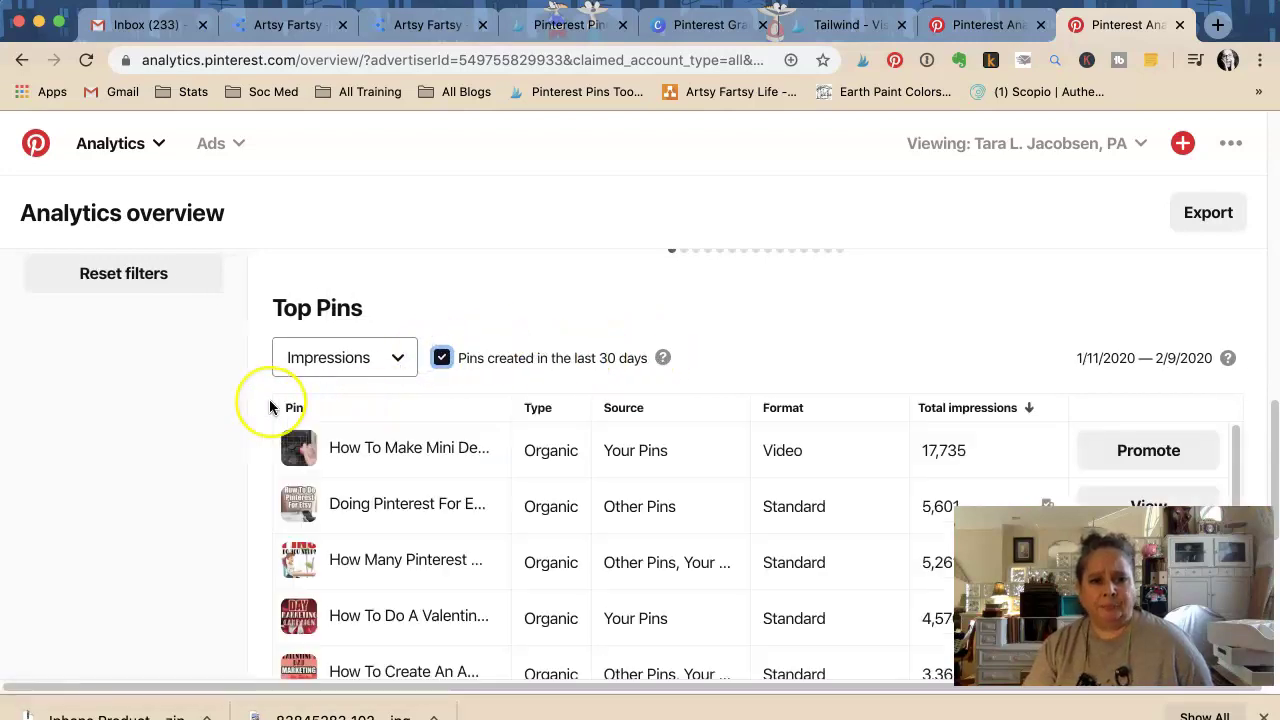
pyautogui.click(308, 437)
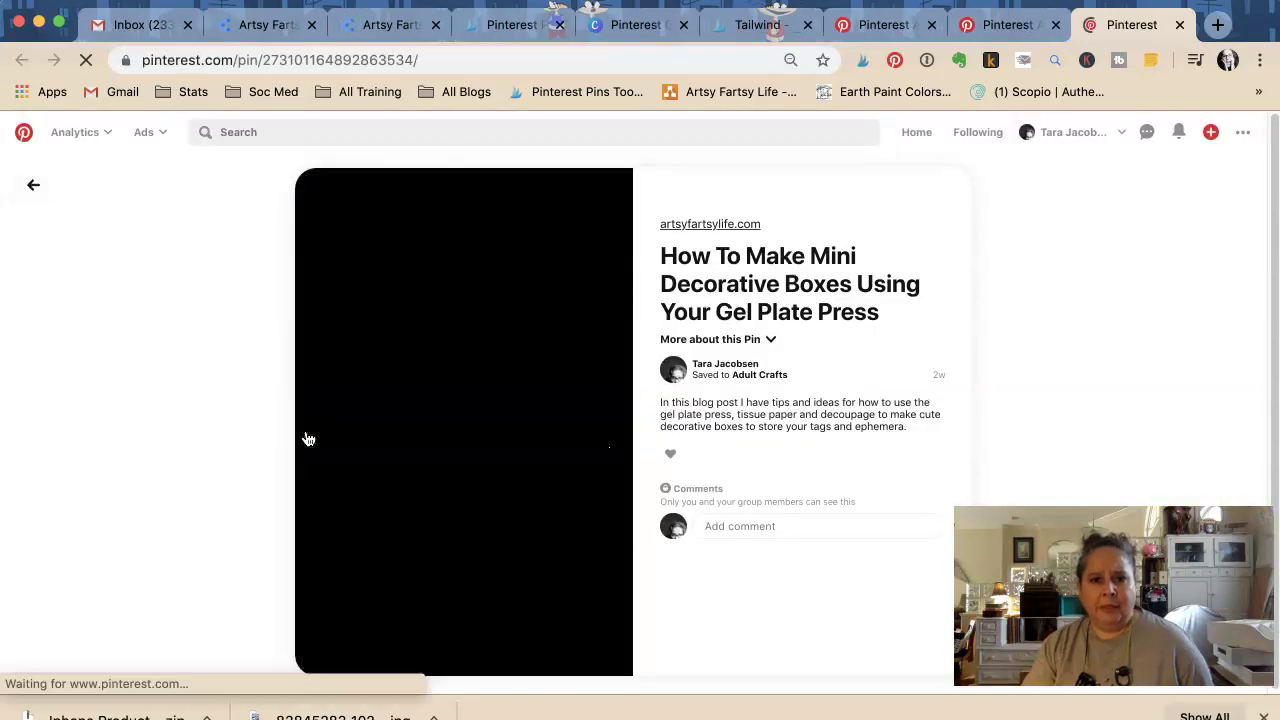
pyautogui.click(404, 197)
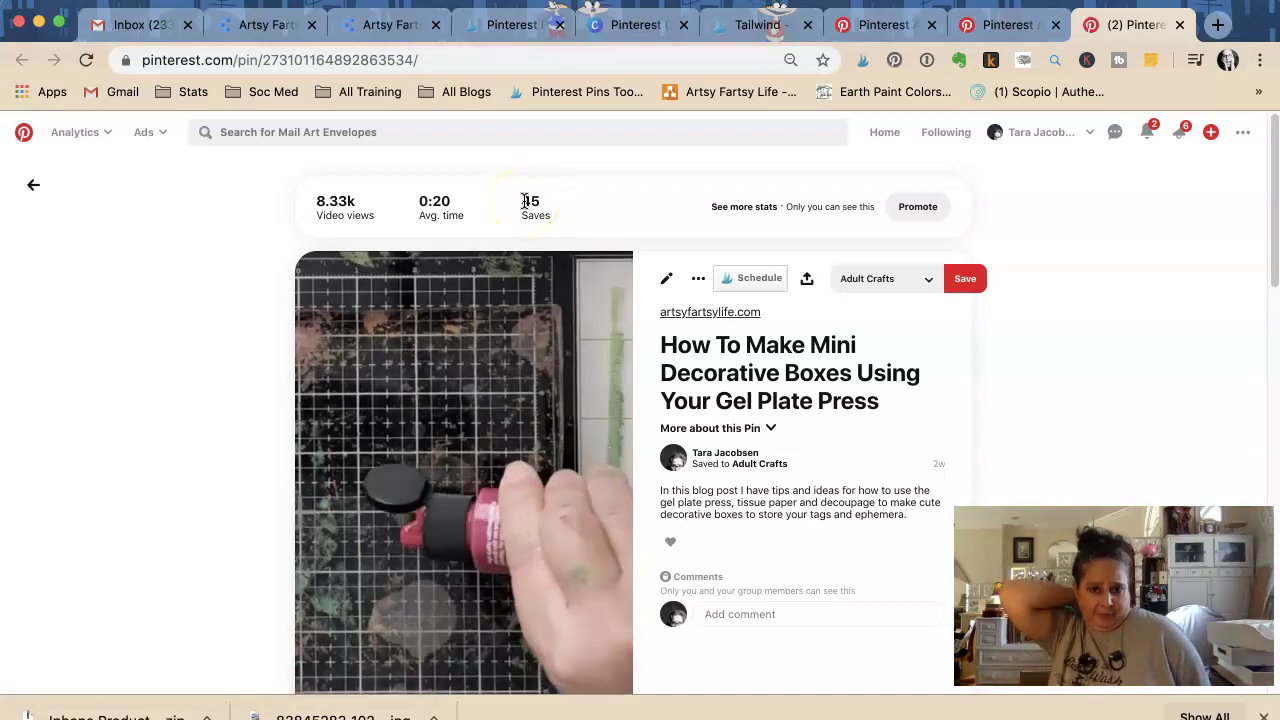
pyautogui.click(732, 208)
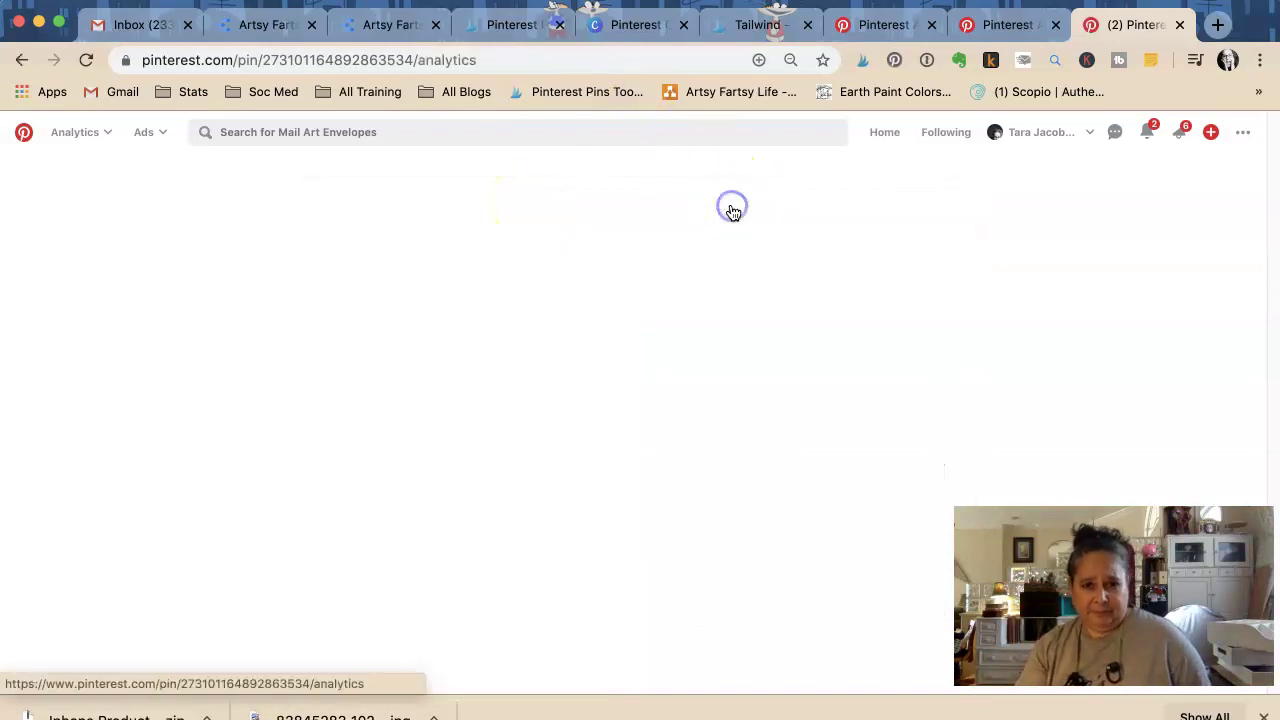
pyautogui.scroll(-2, 679, 297)
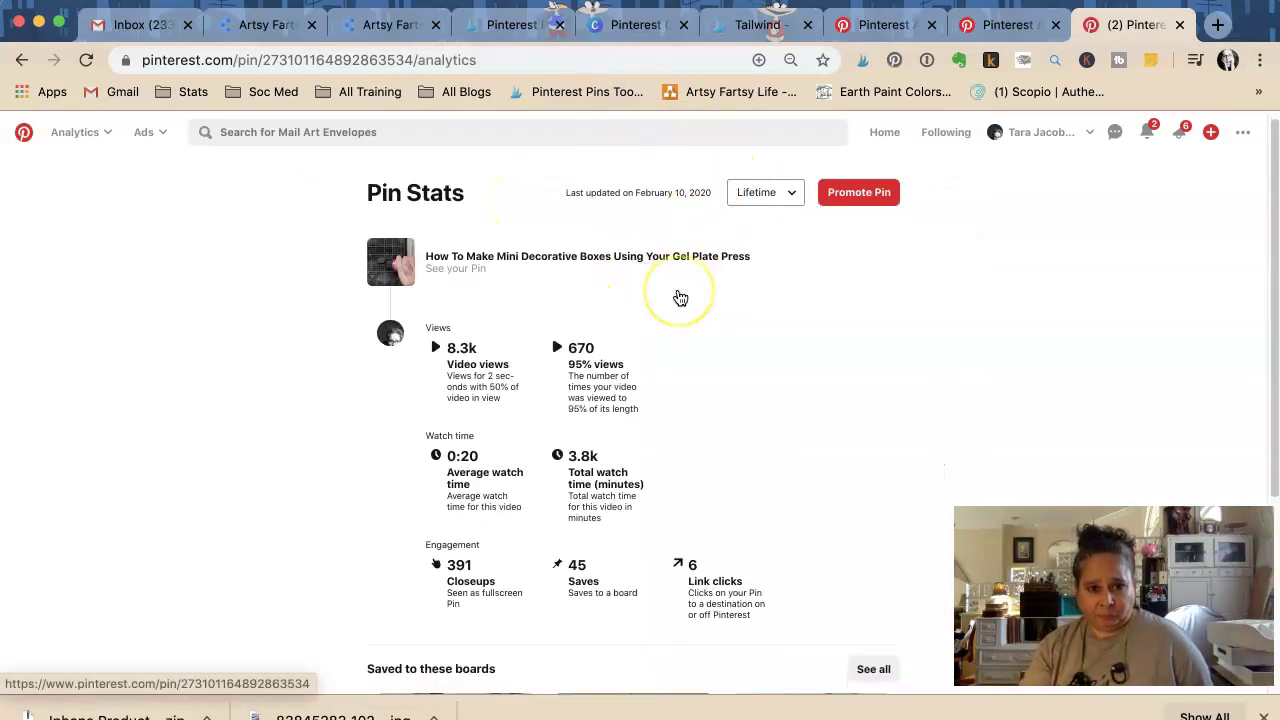
pyautogui.scroll(-2, 678, 291)
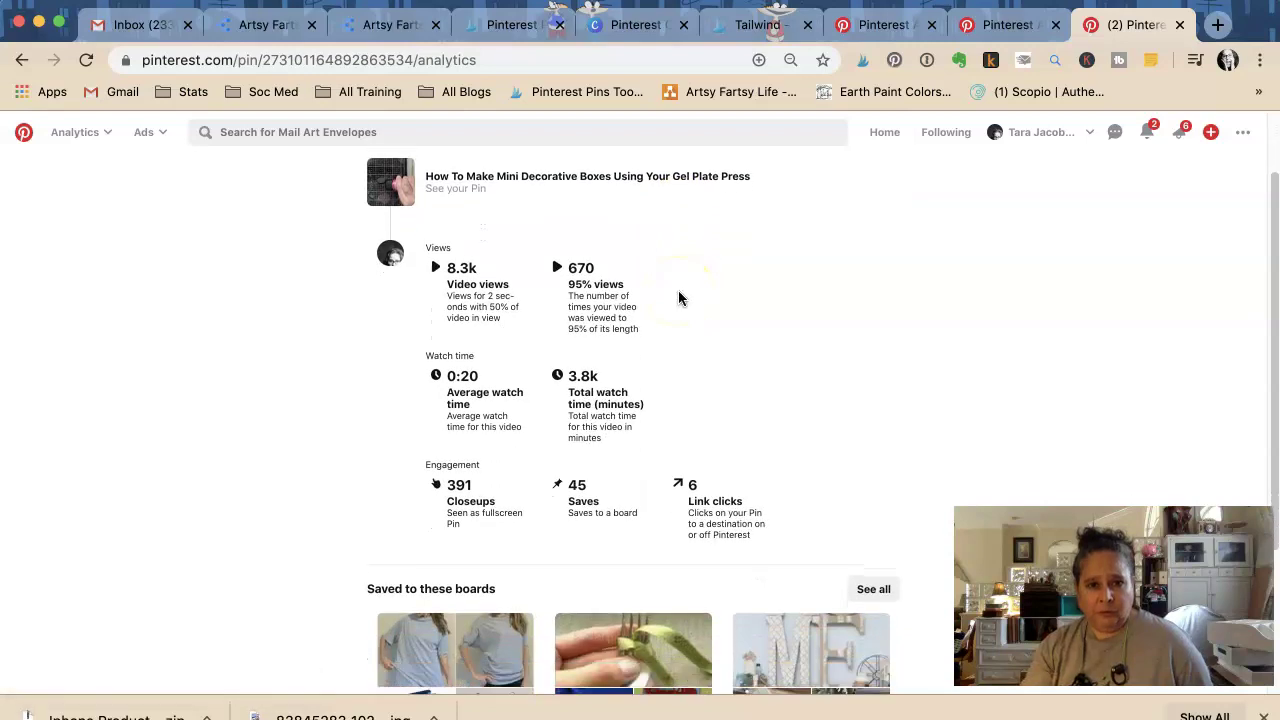
pyautogui.scroll(-3, 678, 297)
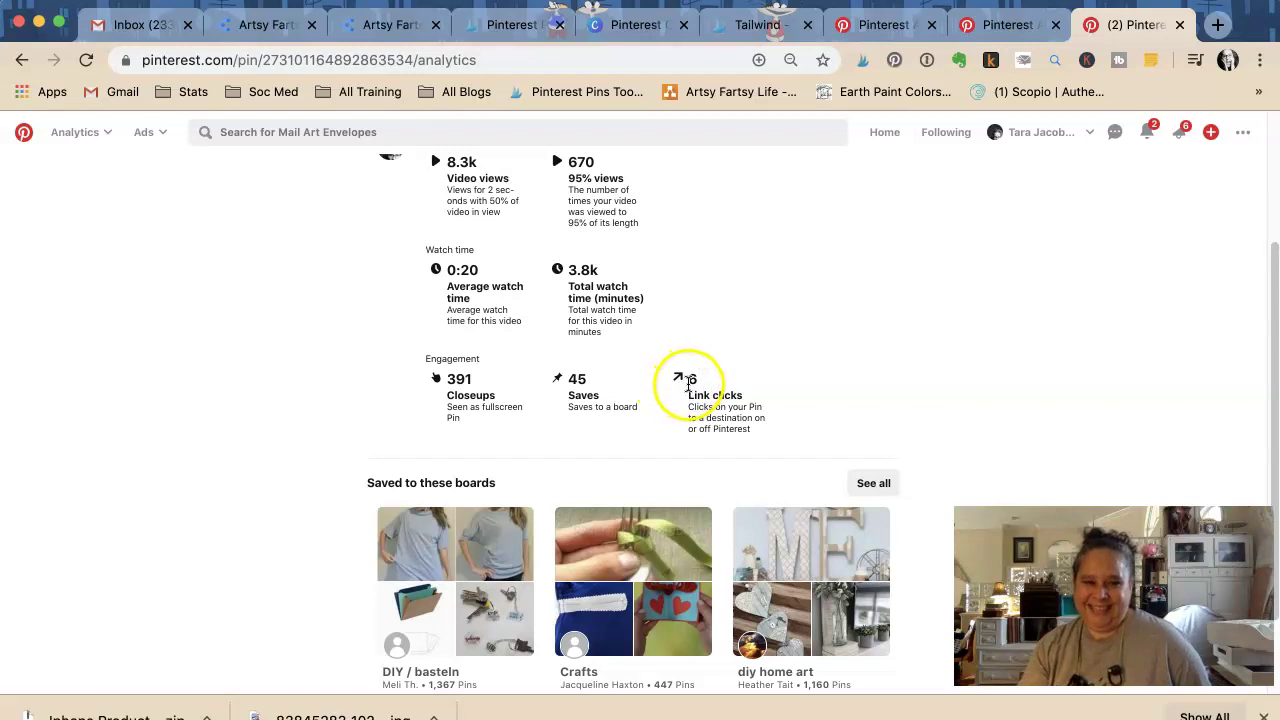
pyautogui.scroll(3, 690, 311)
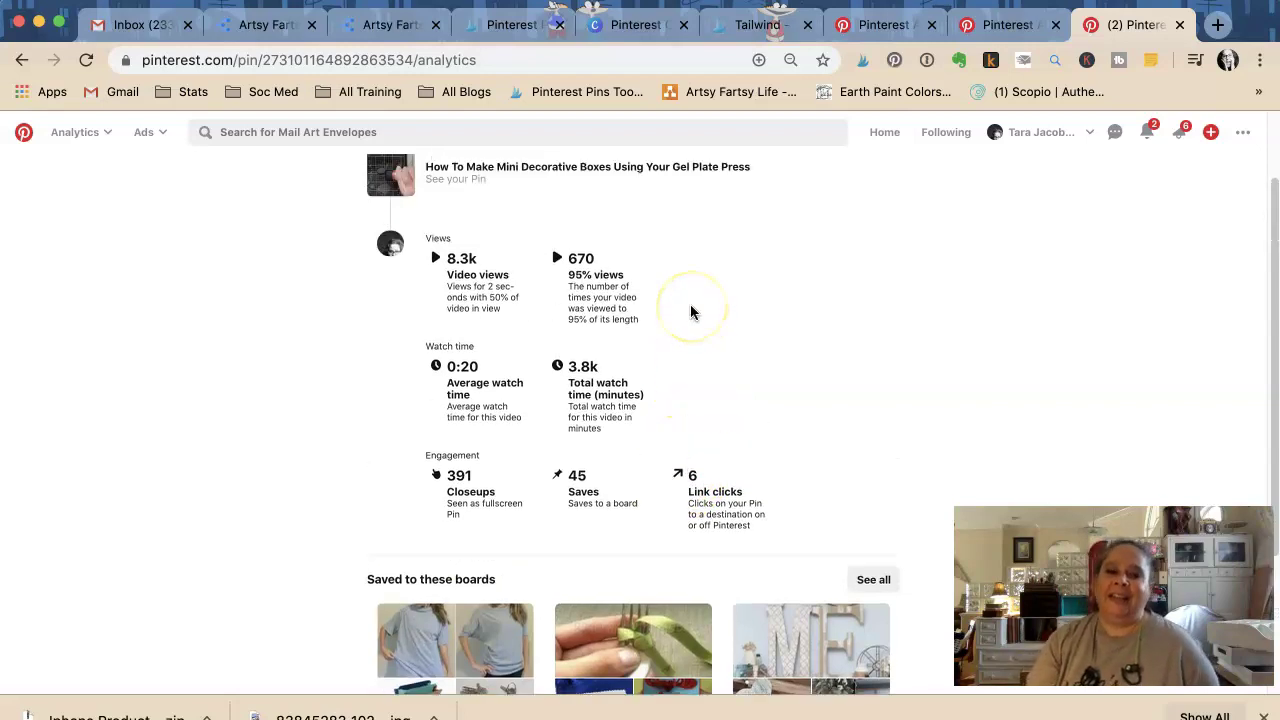
pyautogui.scroll(3, 690, 311)
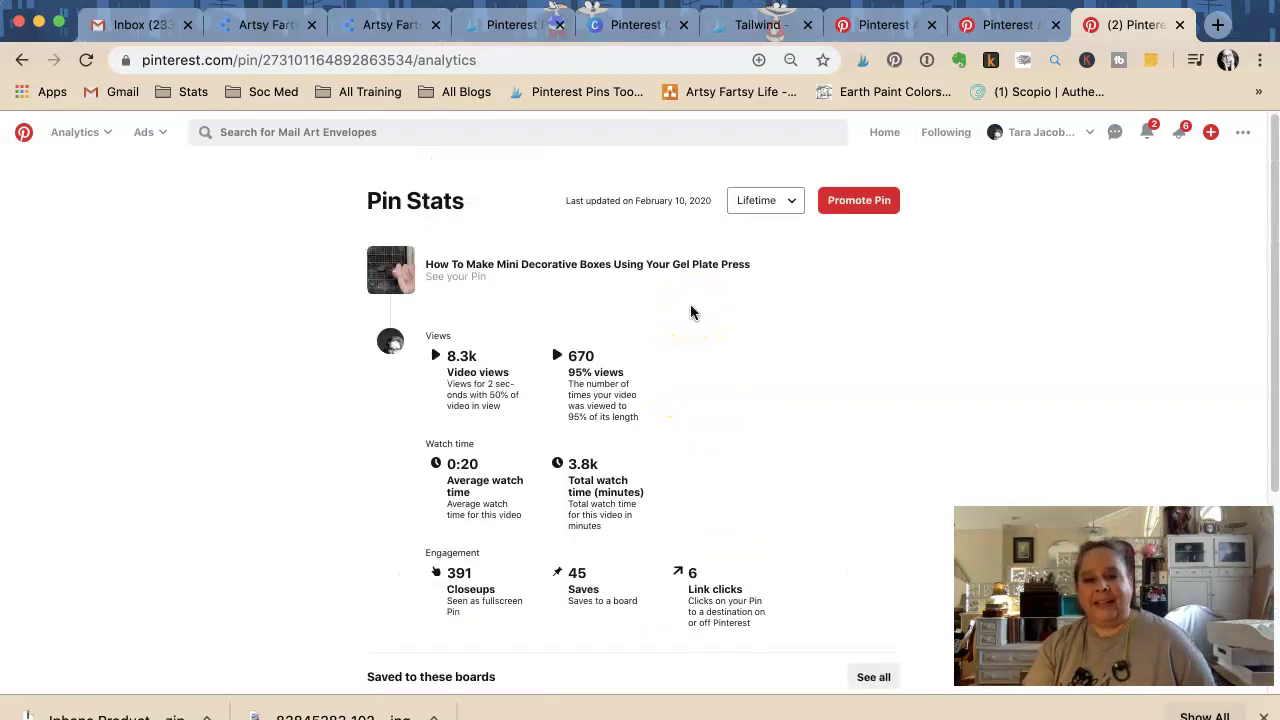
pyautogui.rightClick(222, 188)
pyautogui.click(260, 197)
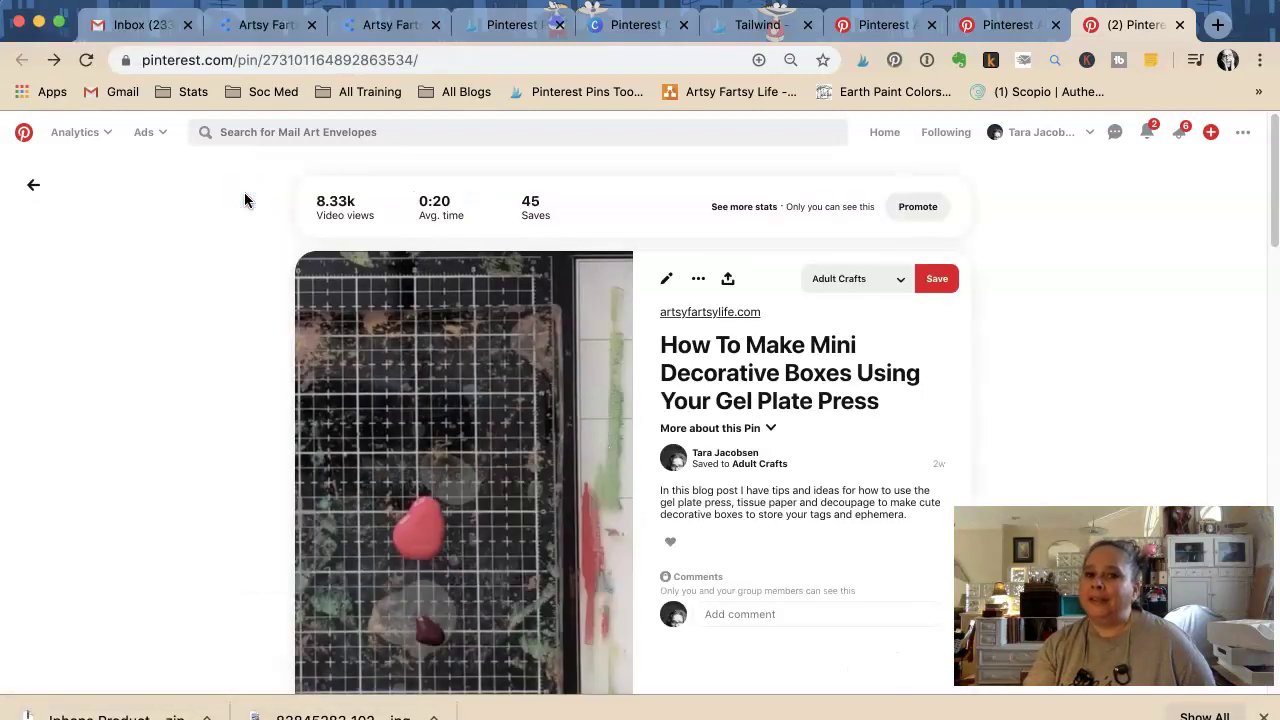